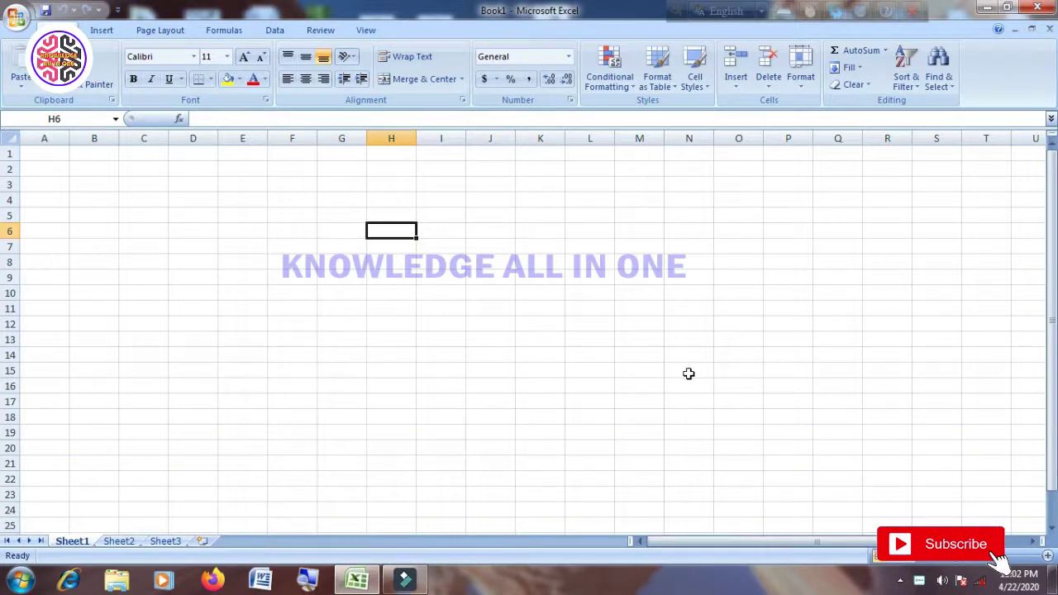
# Highlight column C and row 2 to show they meet at cell C2
pyautogui.scroll(4, 419, 300)
pyautogui.scroll(3, 419, 299)
pyautogui.scroll(1, 418, 299)
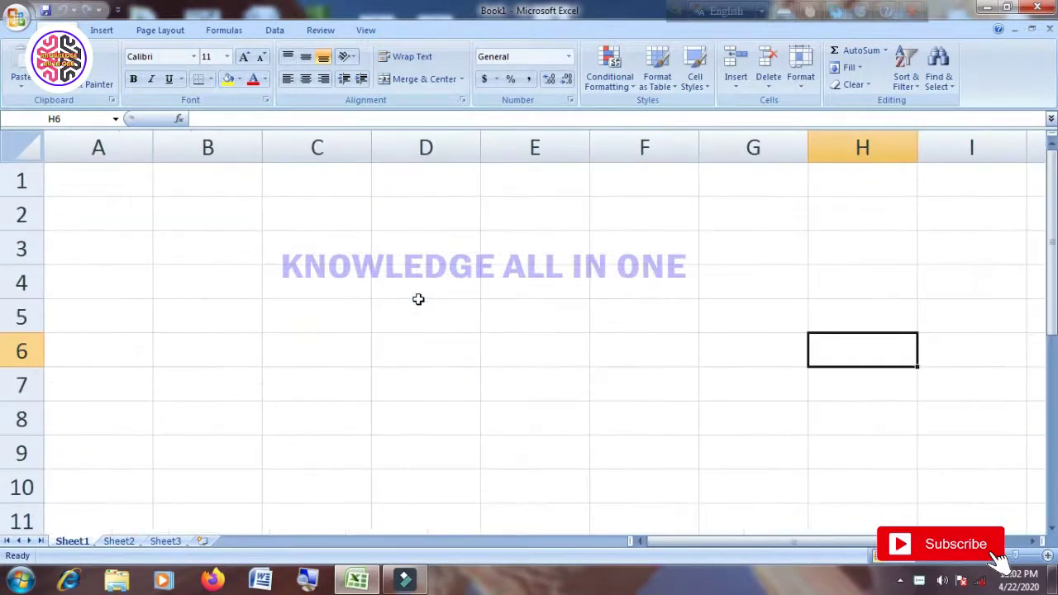
pyautogui.scroll(2, 419, 299)
pyautogui.scroll(1, 423, 313)
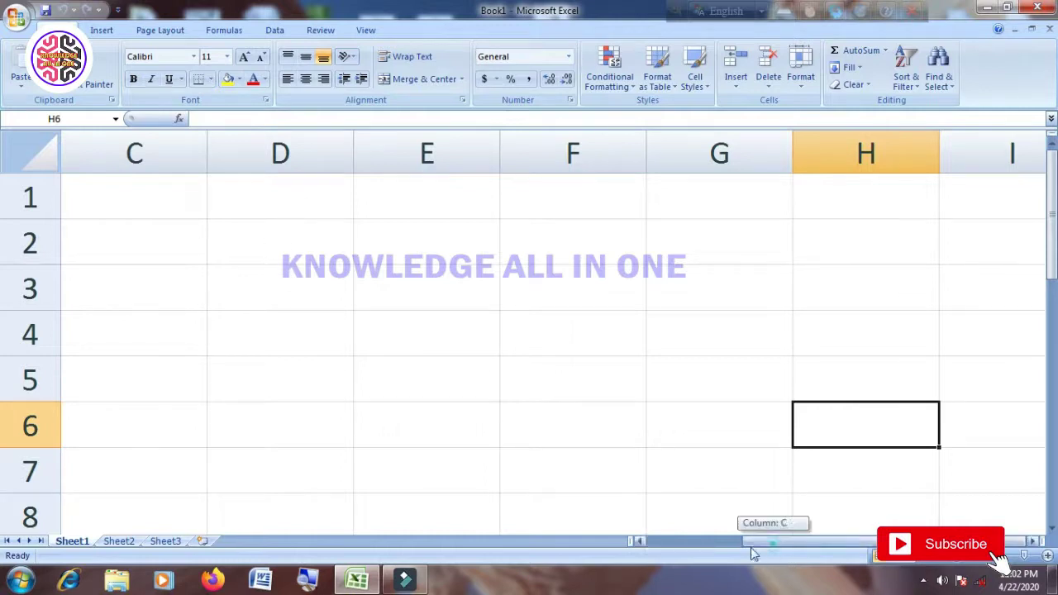
pyautogui.moveTo(753, 542); pyautogui.dragTo(653, 542)
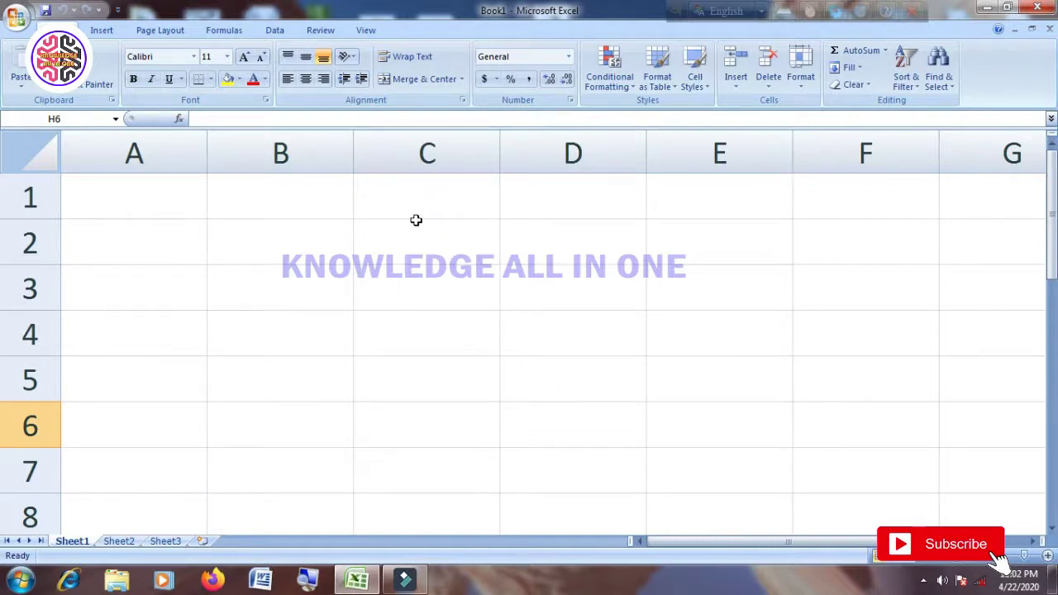
pyautogui.moveTo(434, 188); pyautogui.dragTo(440, 507)
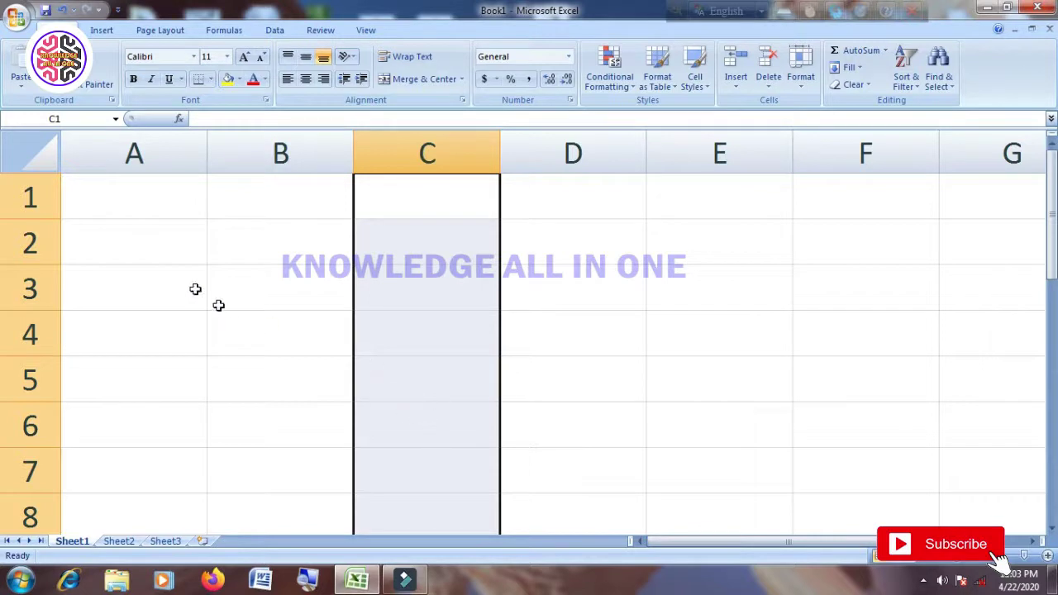
pyautogui.moveTo(138, 245); pyautogui.dragTo(829, 247)
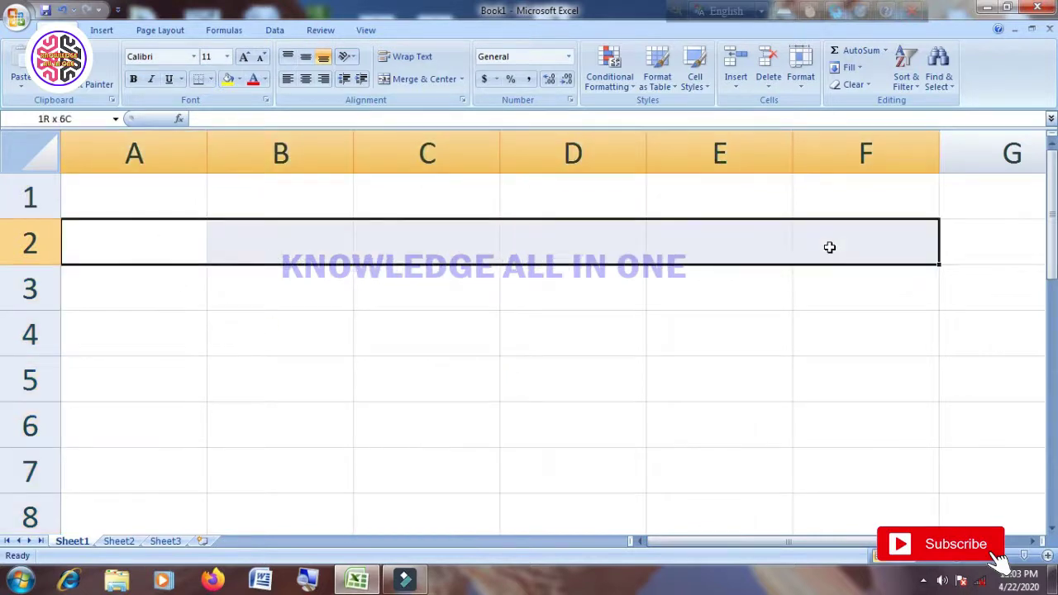
pyautogui.click(414, 246)
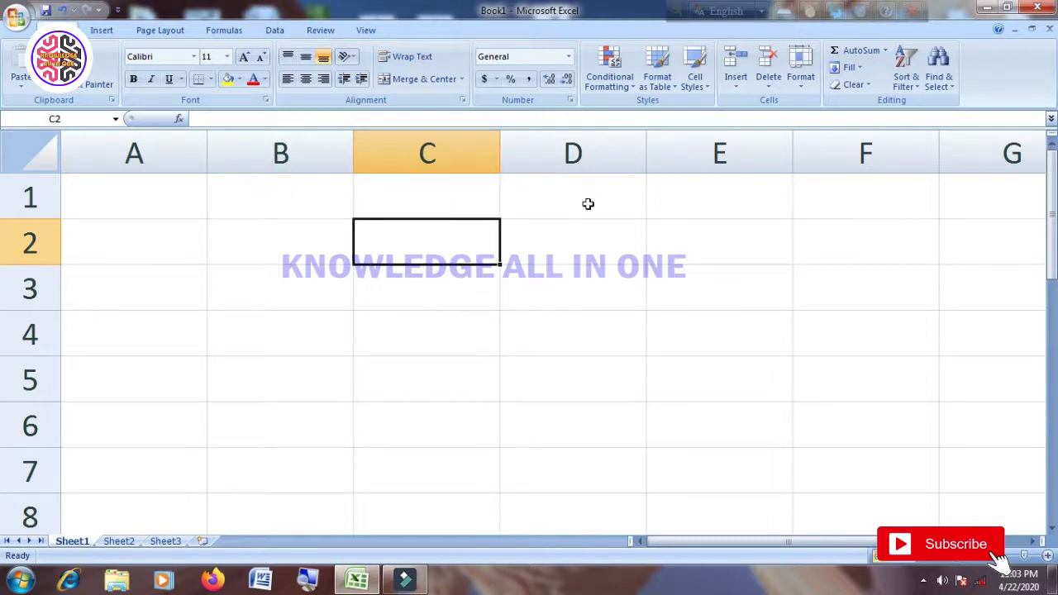
# Select rows 1 through 4 one after another to illustrate rows
pyautogui.moveTo(110, 214); pyautogui.dragTo(635, 203)
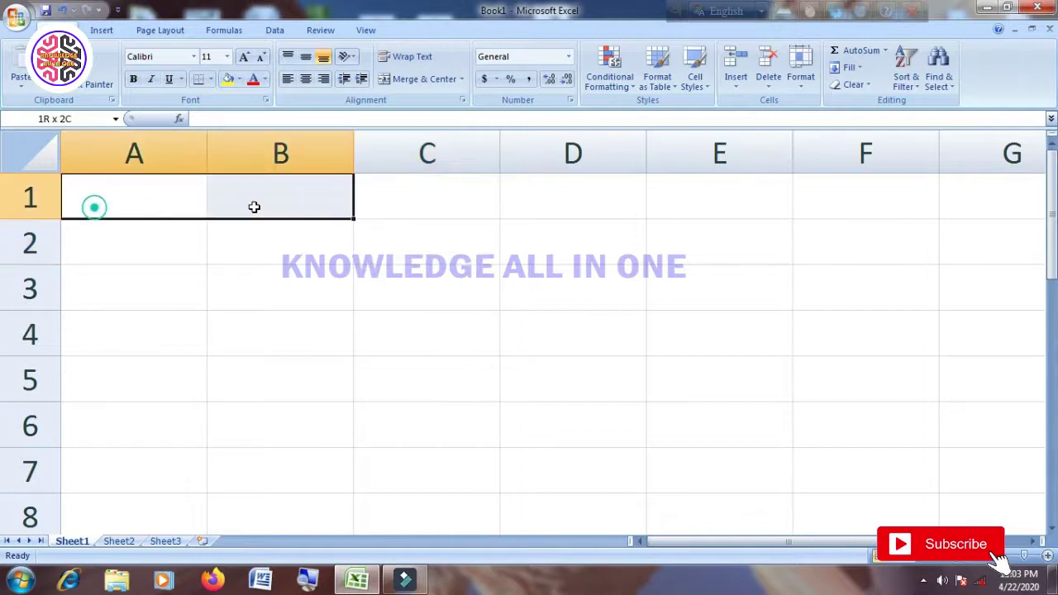
pyautogui.click(148, 242)
pyautogui.moveTo(292, 242); pyautogui.dragTo(596, 243)
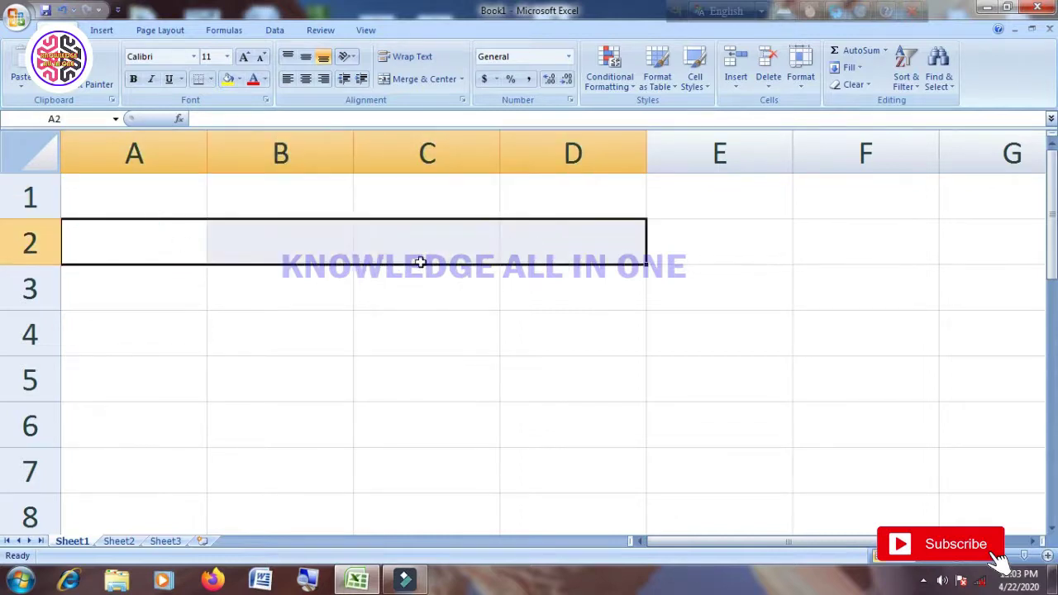
pyautogui.moveTo(177, 290); pyautogui.dragTo(727, 289)
pyautogui.moveTo(140, 330)
pyautogui.mouseDown()
pyautogui.moveTo(586, 365)
pyautogui.moveTo(704, 340)
pyautogui.mouseUp()
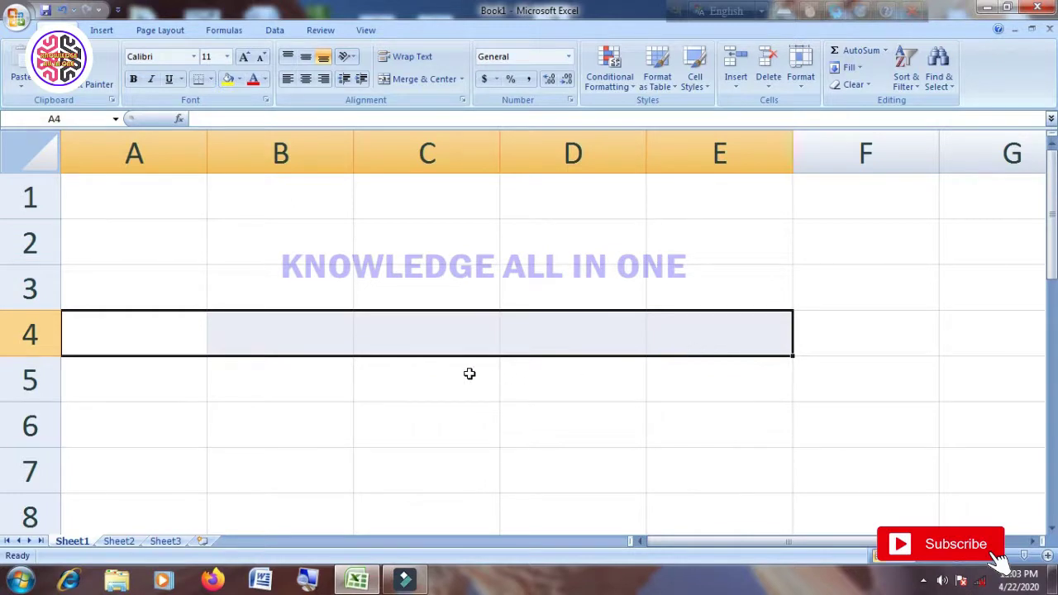
# Enter the word 'cell' in C2
pyautogui.click(407, 253)
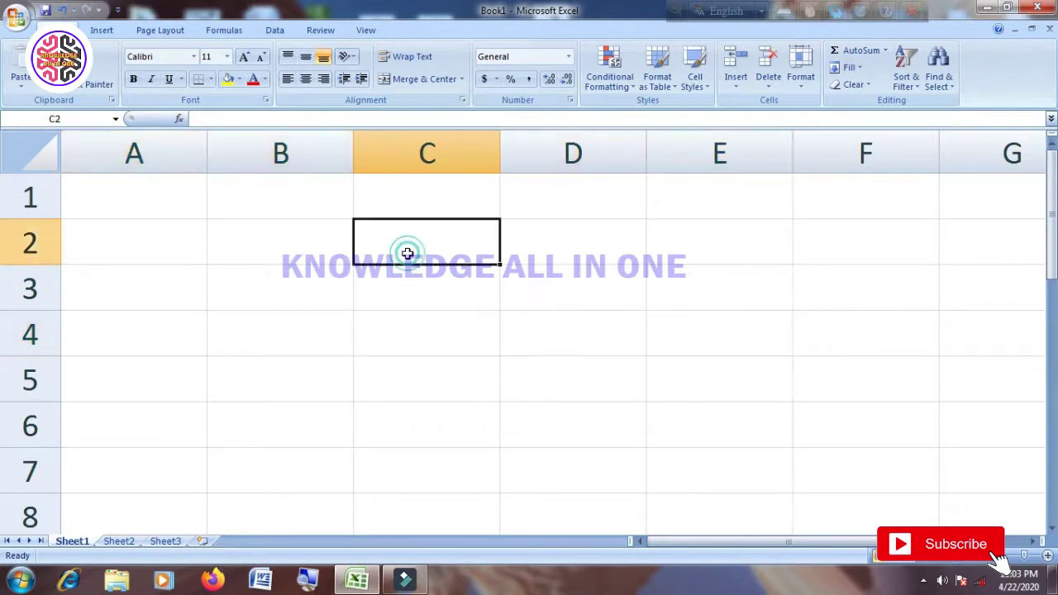
pyautogui.write('cell')
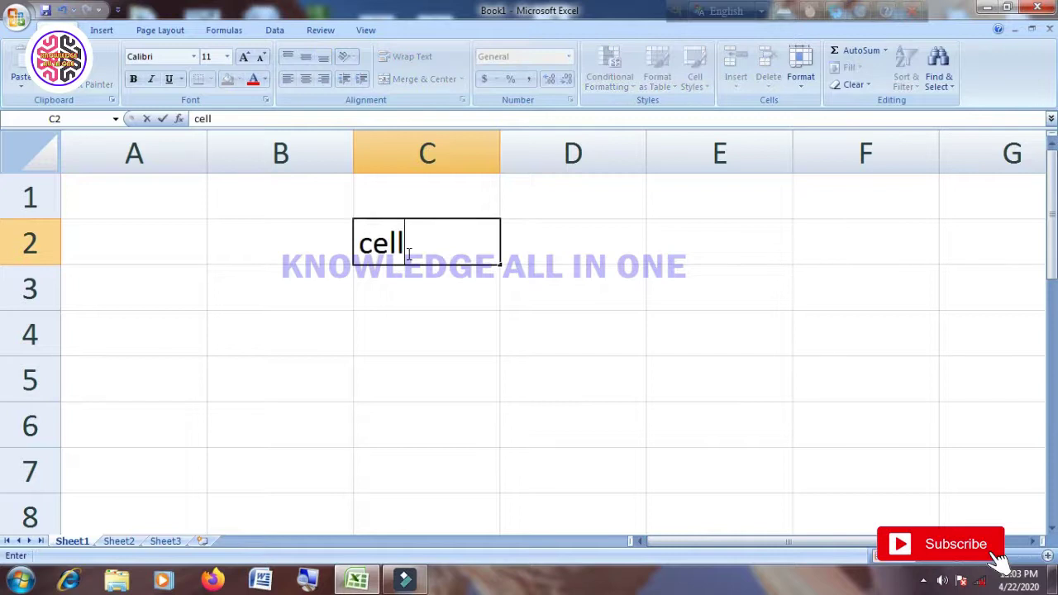
pyautogui.press('Return')
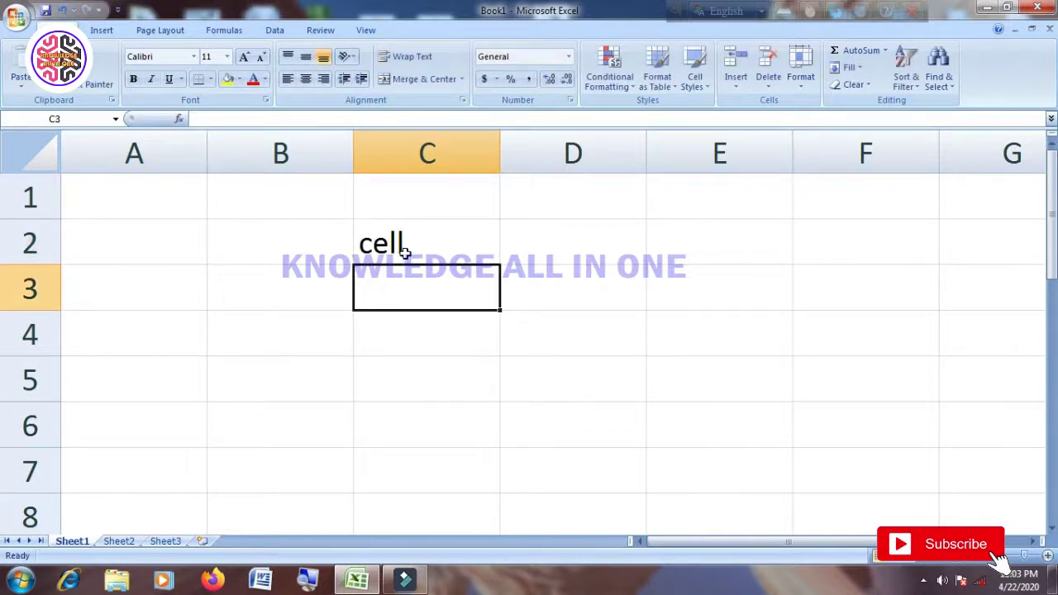
pyautogui.click(407, 246)
pyautogui.click(534, 233)
pyautogui.click(447, 282)
pyautogui.click(432, 244)
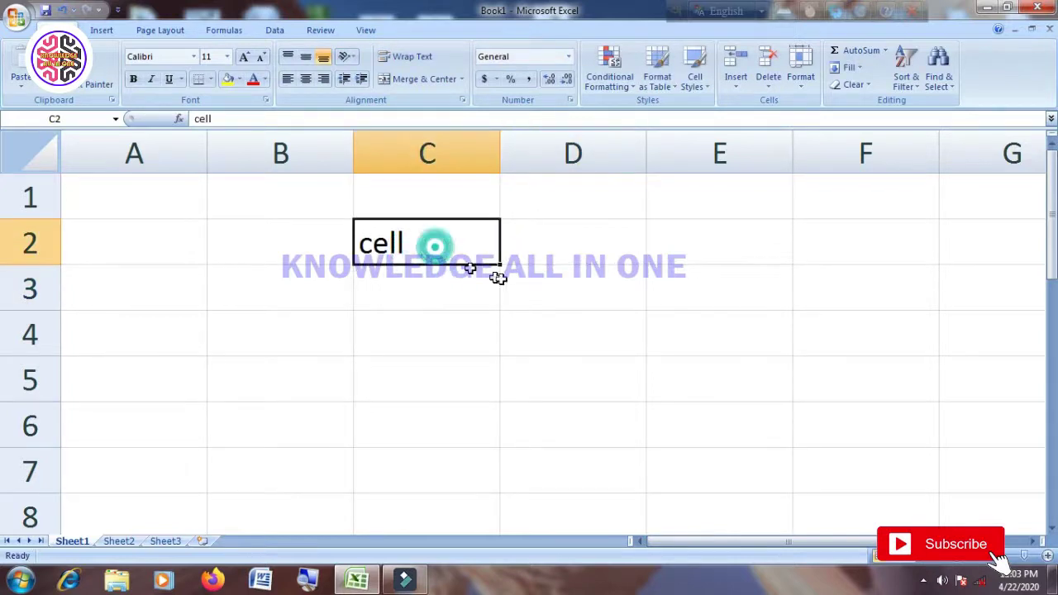
pyautogui.click(503, 278)
pyautogui.click(451, 287)
pyautogui.click(439, 257)
# Extend C2's text to 'cell address' and widen column C to fit it
pyautogui.doubleClick(430, 243)
pyautogui.write('ad')
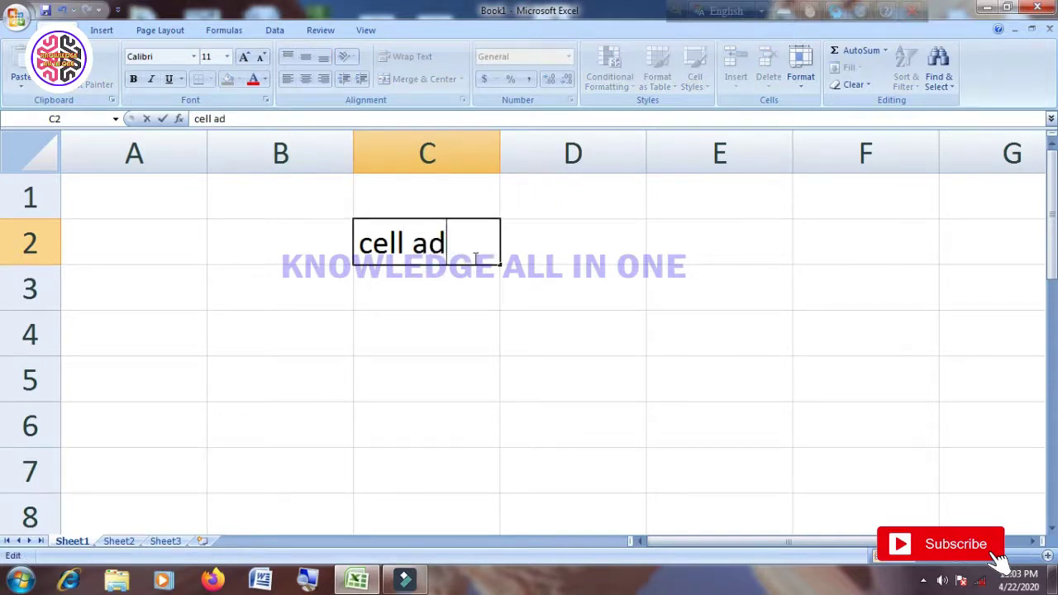
pyautogui.write('dress')
pyautogui.click(584, 325)
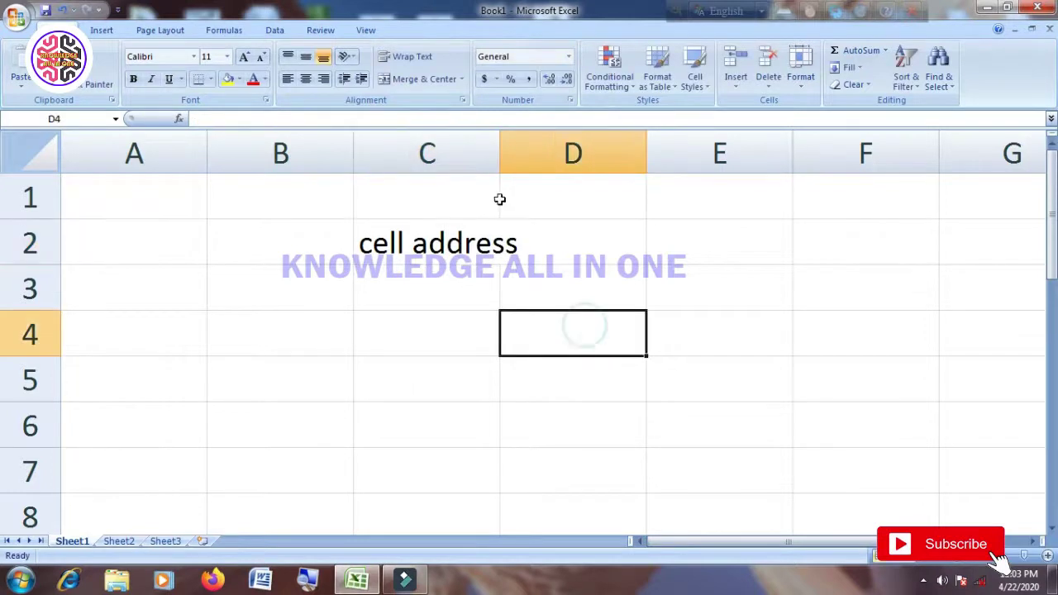
pyautogui.moveTo(501, 161); pyautogui.dragTo(550, 162)
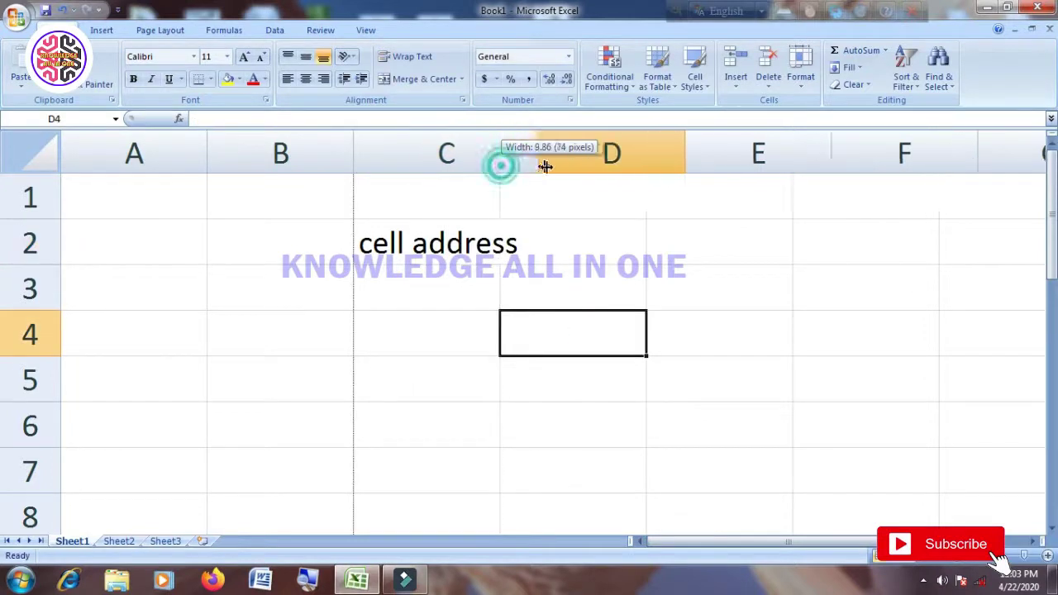
pyautogui.click(457, 245)
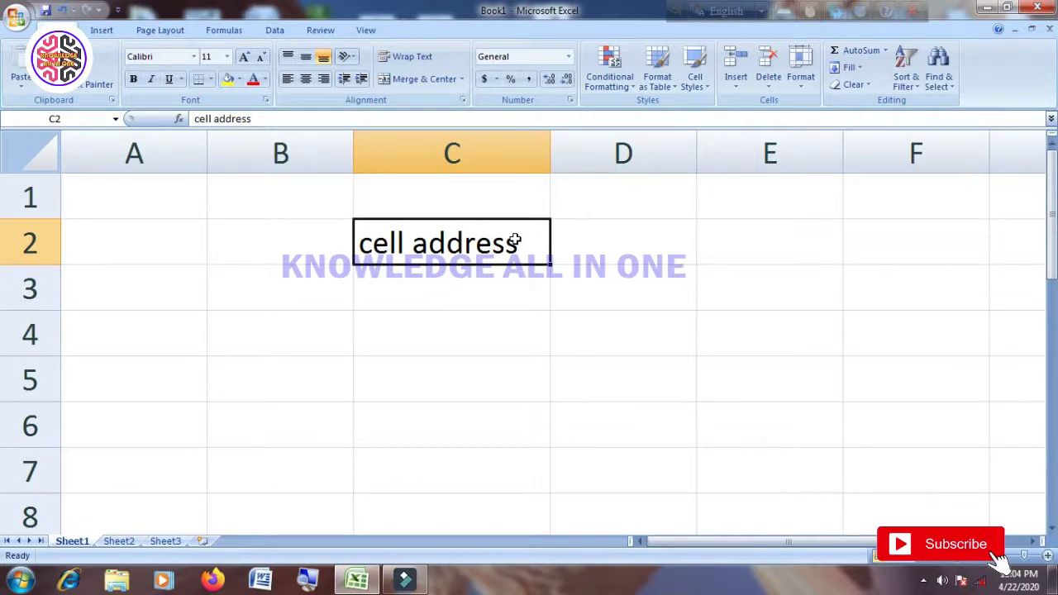
# Label C1 as 'c1' and C3 as 'c3'
pyautogui.click(478, 203)
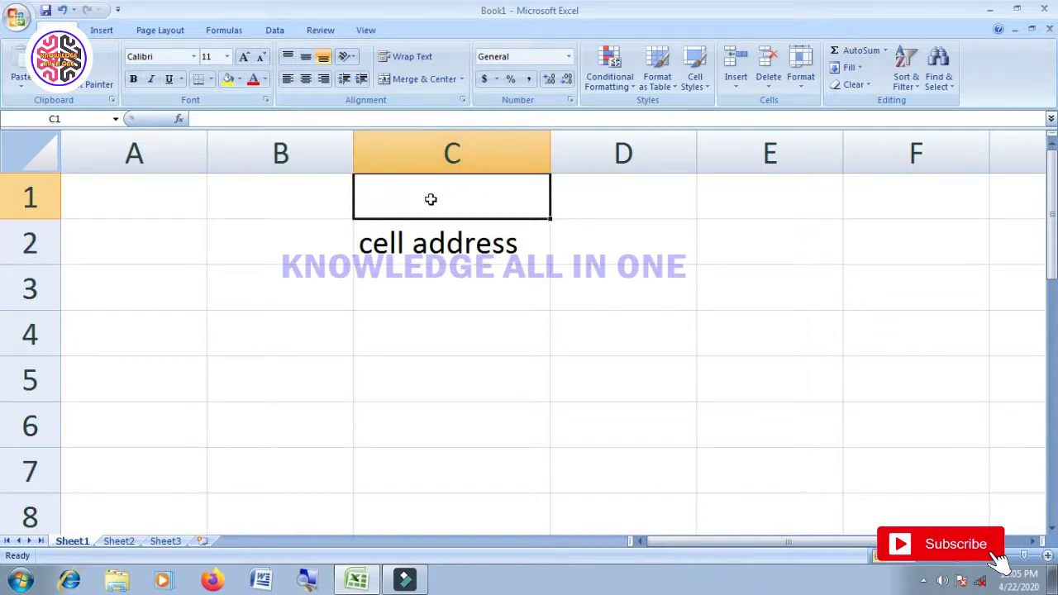
pyautogui.write('c1')
pyautogui.click(487, 303)
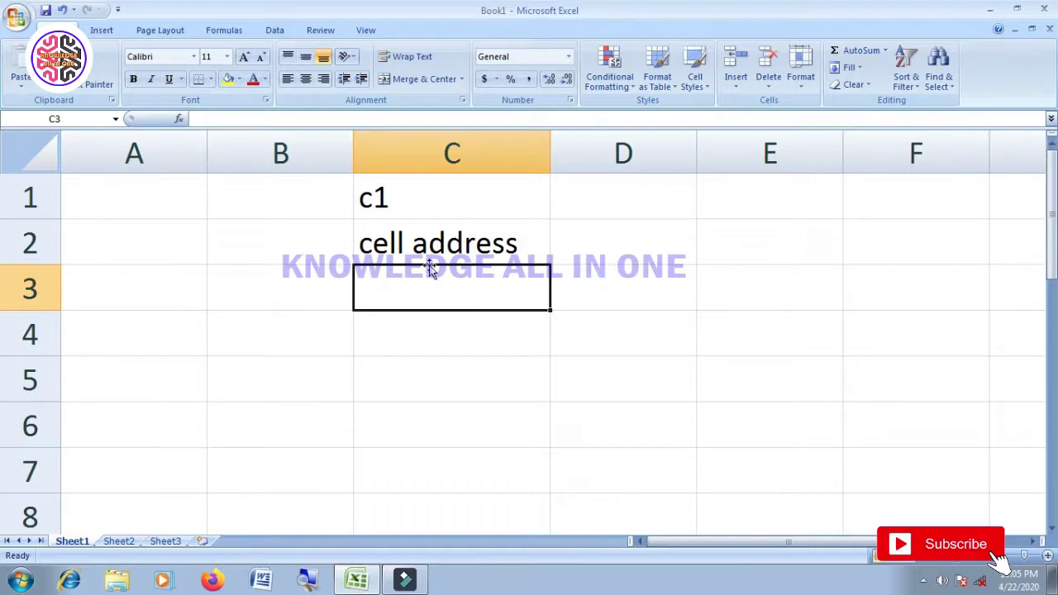
pyautogui.click(429, 242)
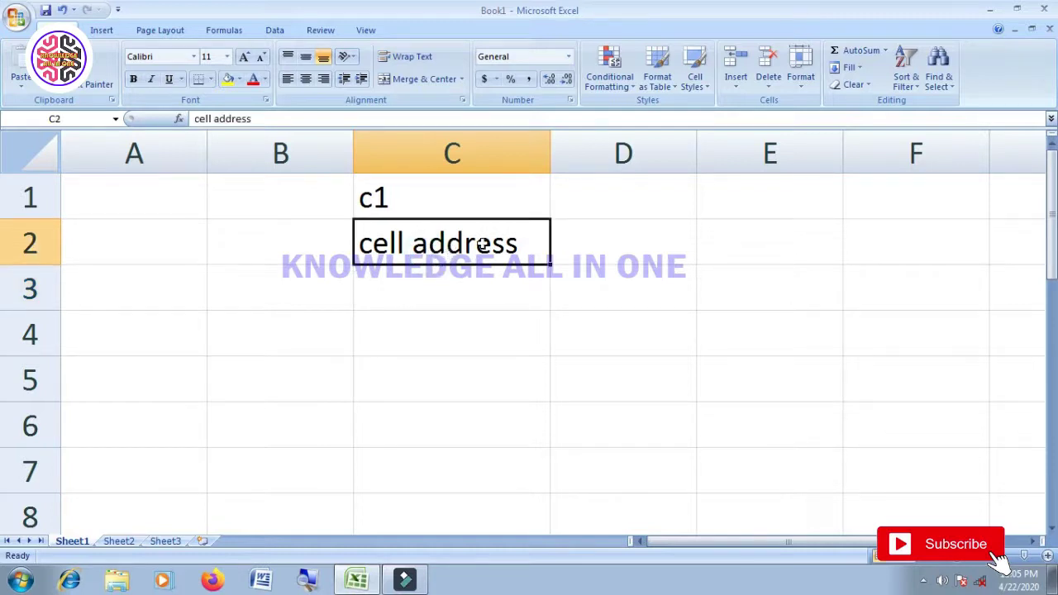
pyautogui.click(461, 284)
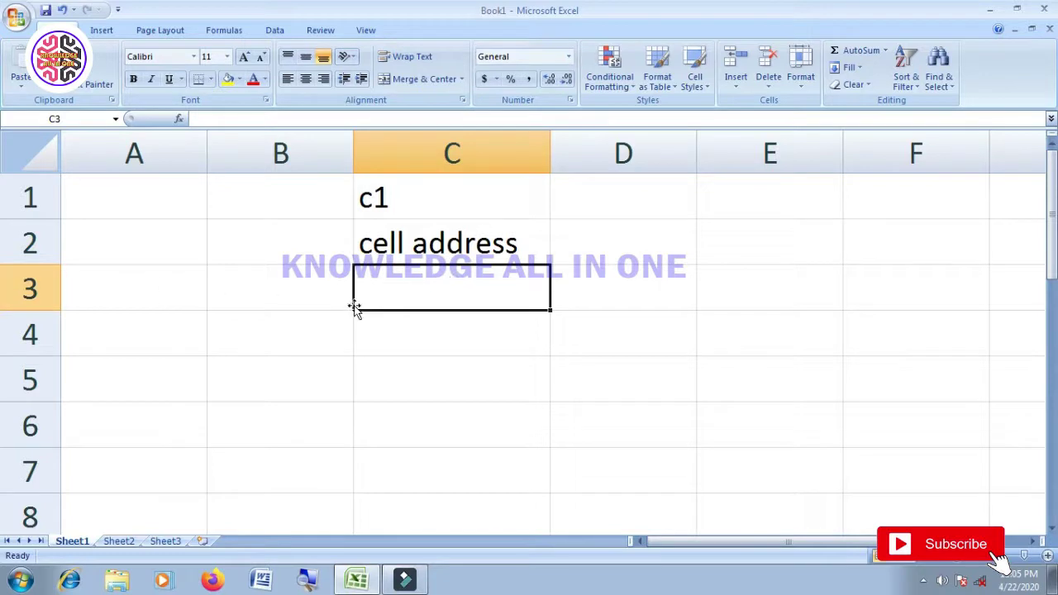
pyautogui.write('c3')
pyautogui.click(438, 374)
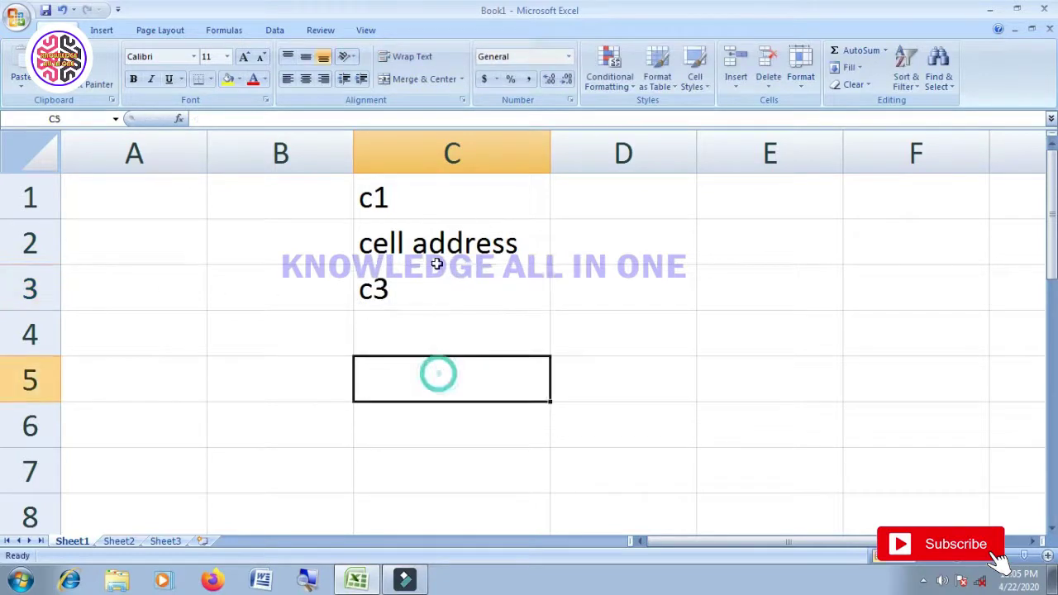
# Label B2 as 'b2' and D2 as 'd2'
pyautogui.click(285, 252)
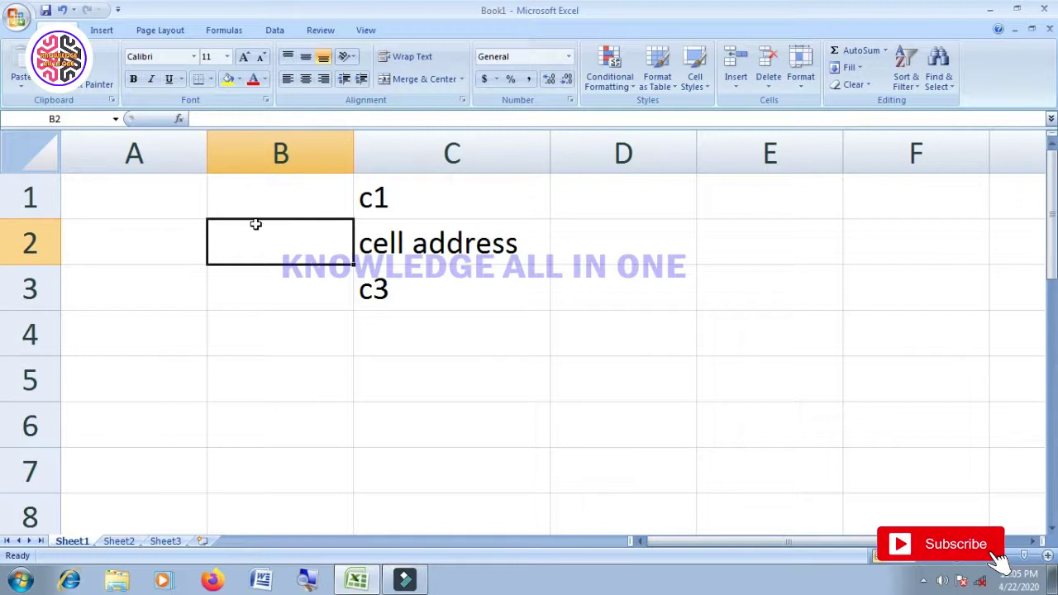
pyautogui.write('b2')
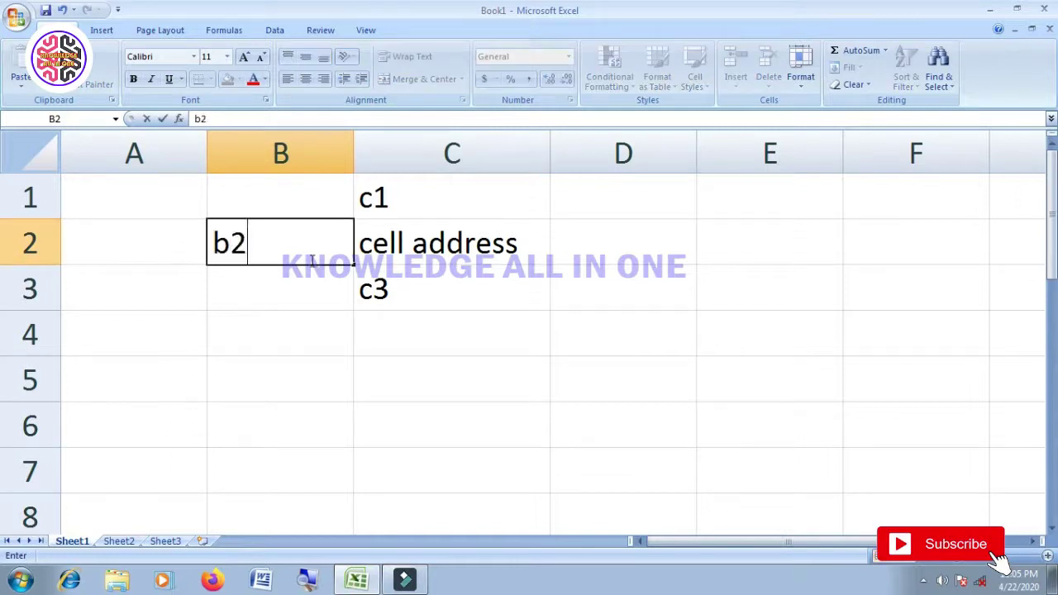
pyautogui.click(585, 241)
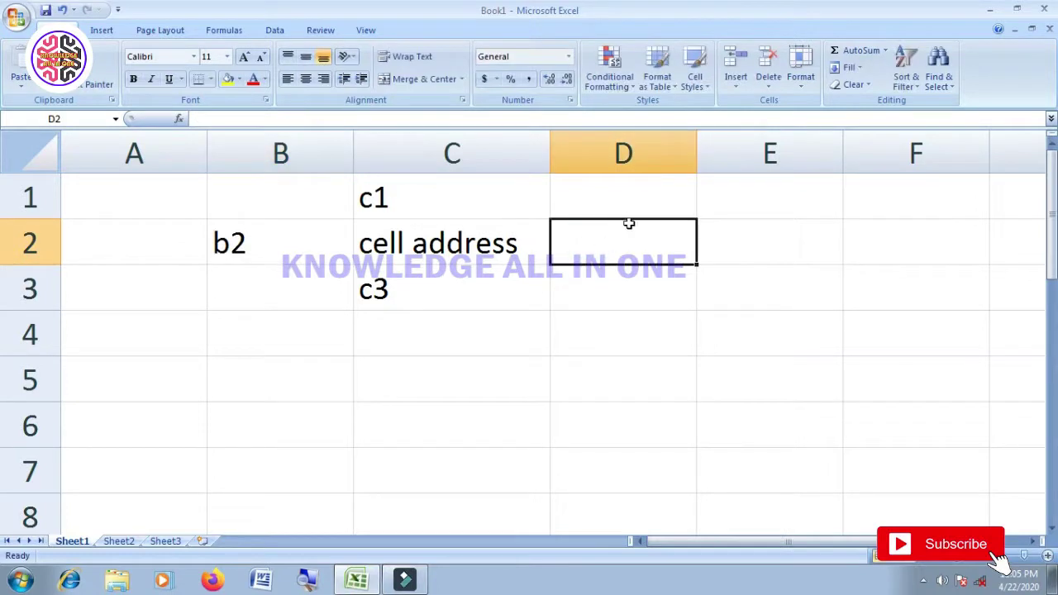
pyautogui.write('d2')
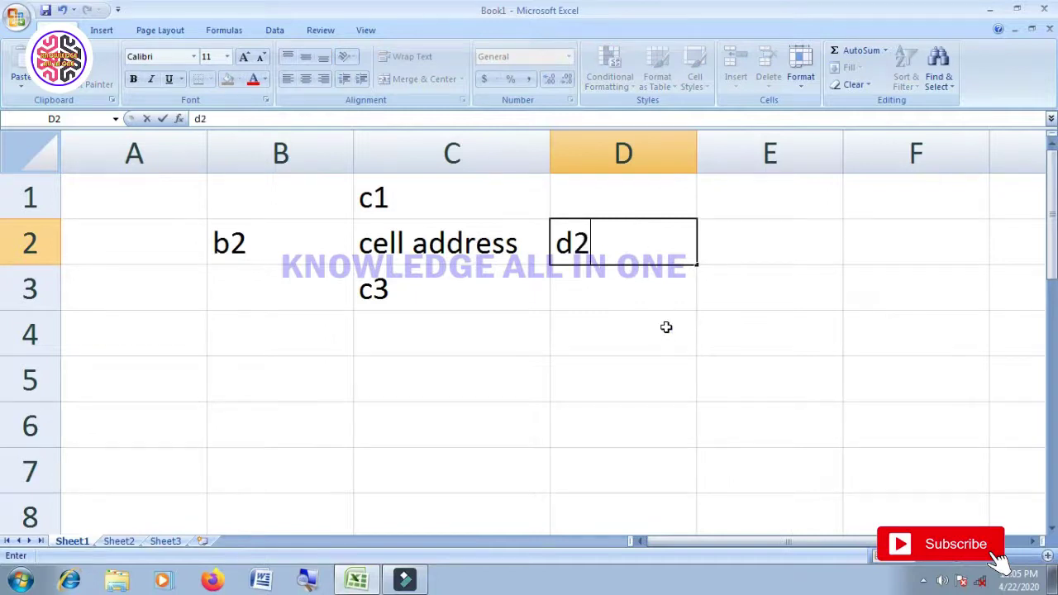
pyautogui.click(667, 328)
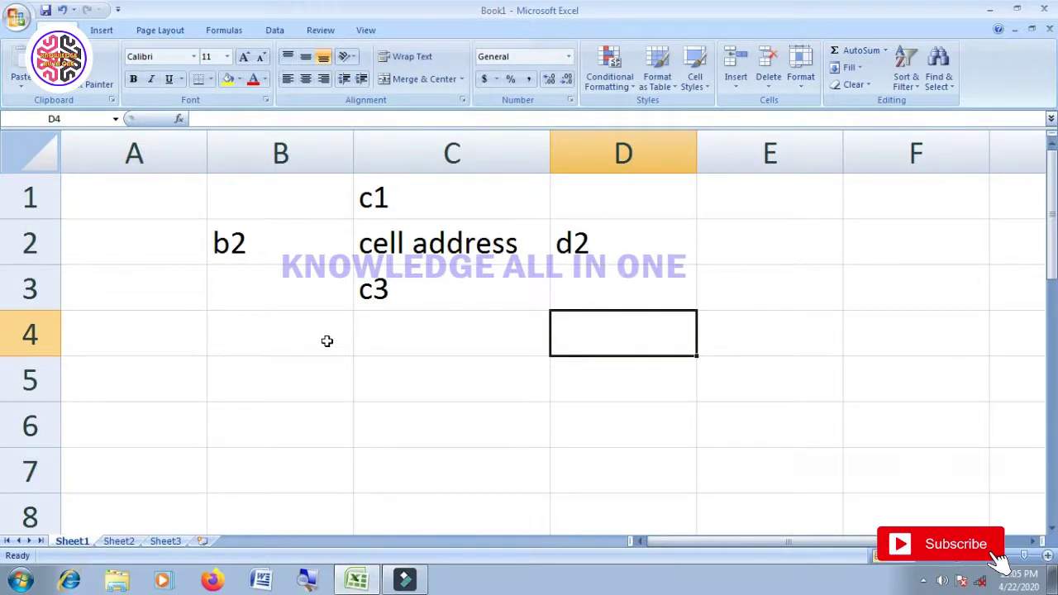
pyautogui.click(376, 369)
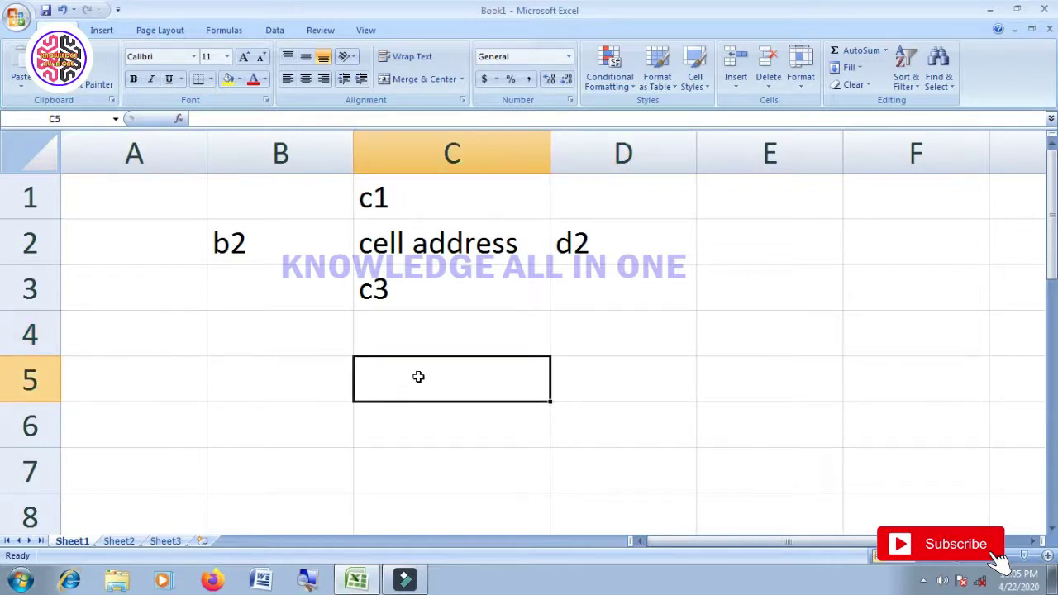
# Clear all existing entries from the sheet
pyautogui.hotkey('ctrl', 'a')
pyautogui.press('Delete')
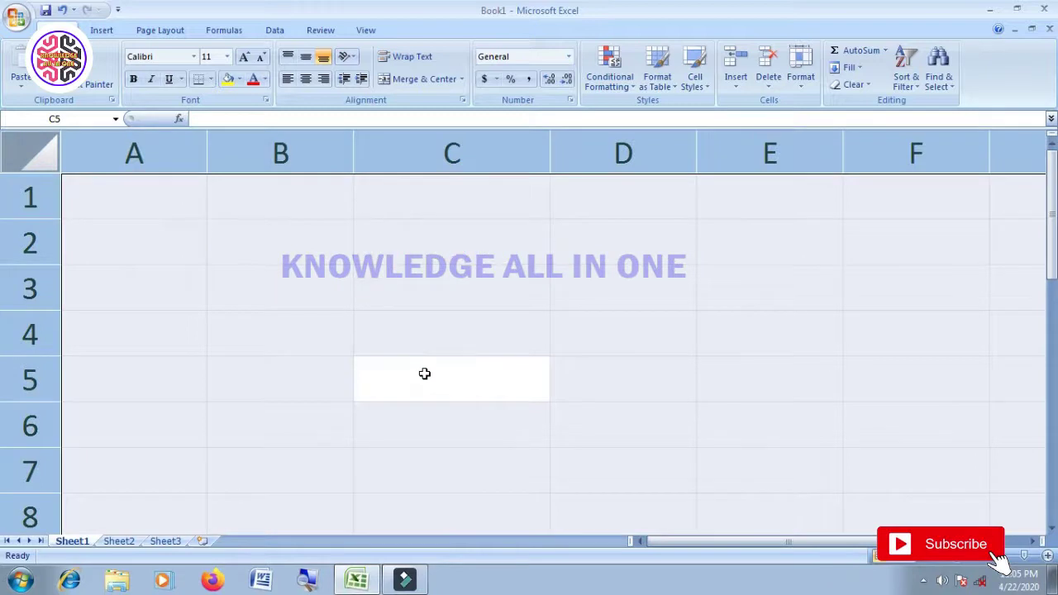
pyautogui.click(418, 377)
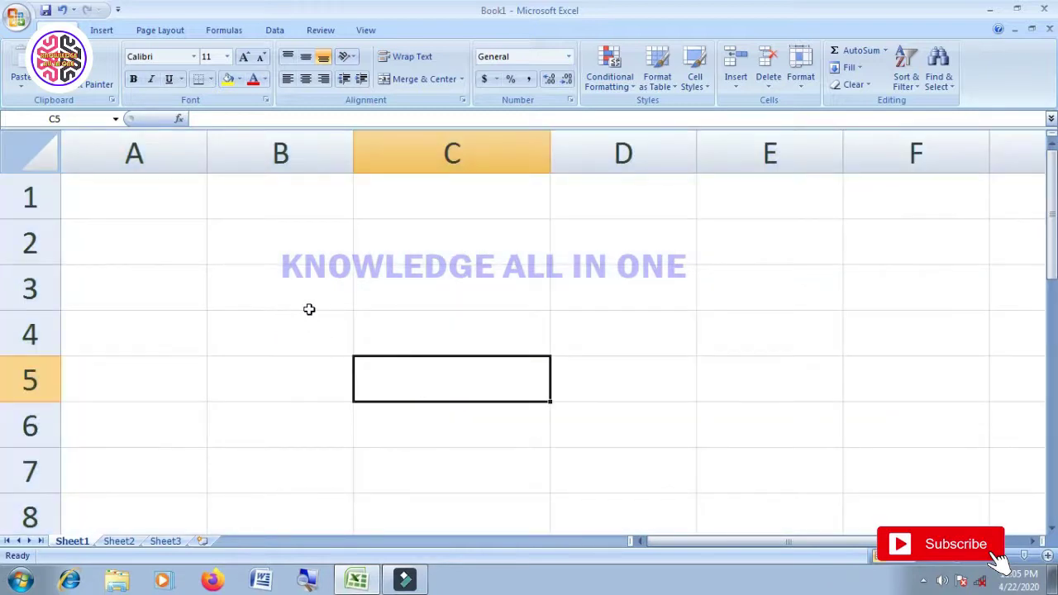
pyautogui.keyDown('ctrl'); pyautogui.scroll(-1, 289, 308); pyautogui.keyUp('ctrl')
pyautogui.click(277, 284)
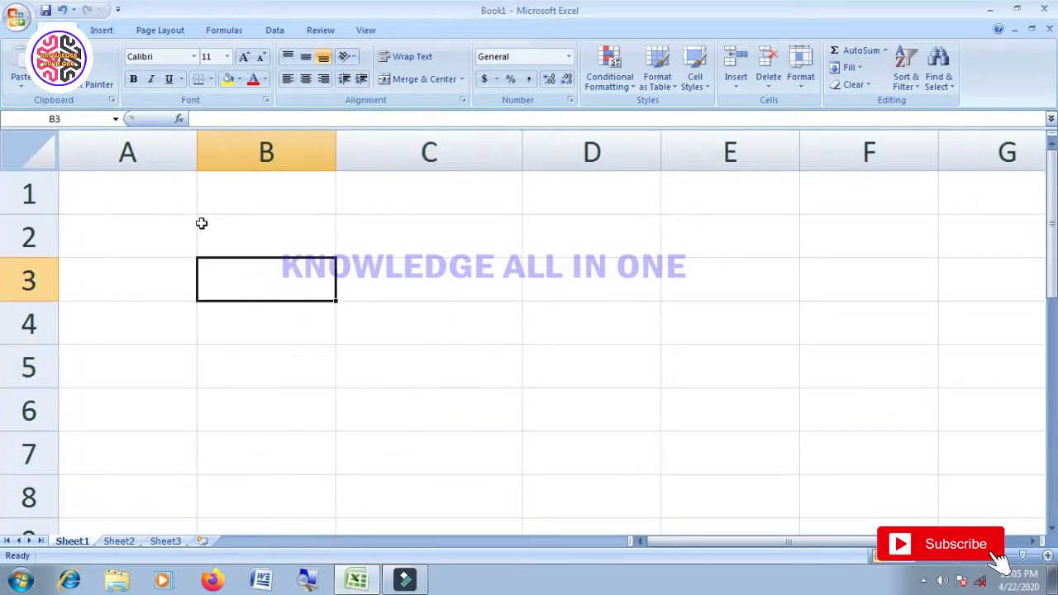
# Enter the scores 12, 21, 14 and 12 into B2 through E2
pyautogui.click(263, 225)
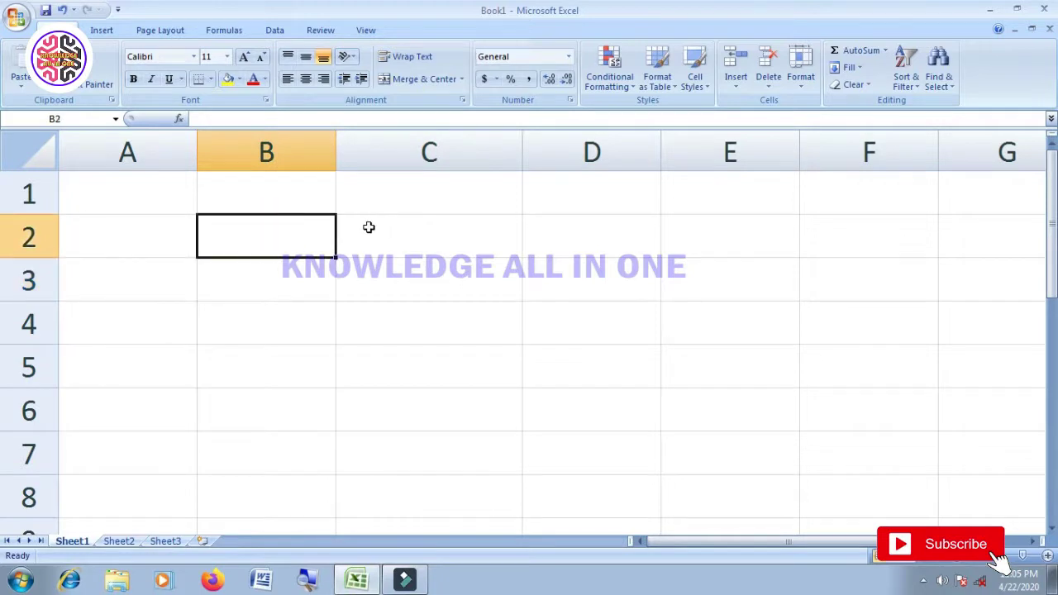
pyautogui.write('12')
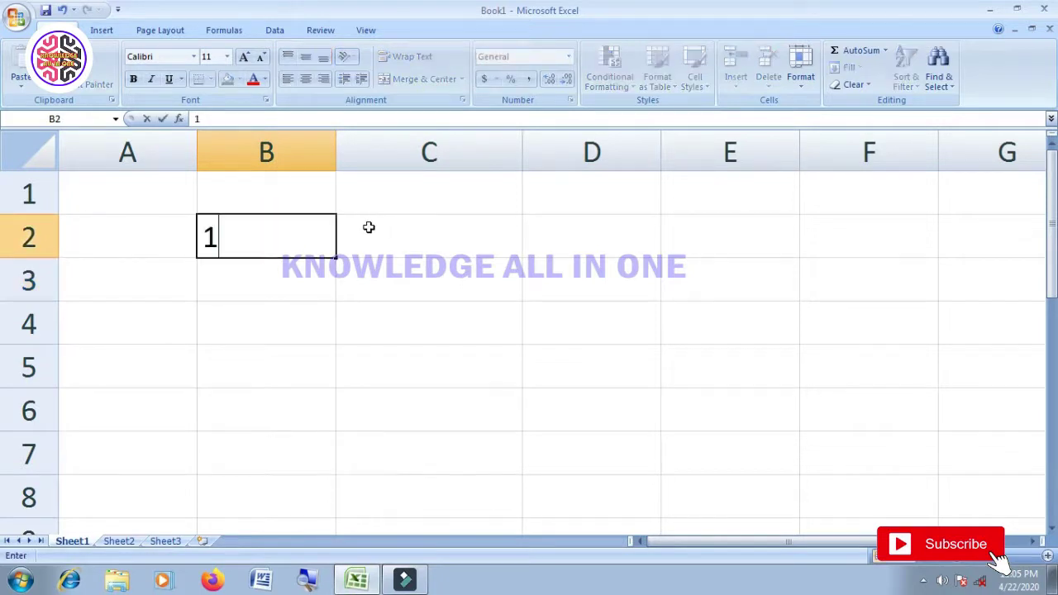
pyautogui.click(369, 227)
pyautogui.write('21')
pyautogui.press('Tab')
pyautogui.write('14')
pyautogui.press('Tab')
pyautogui.write('12')
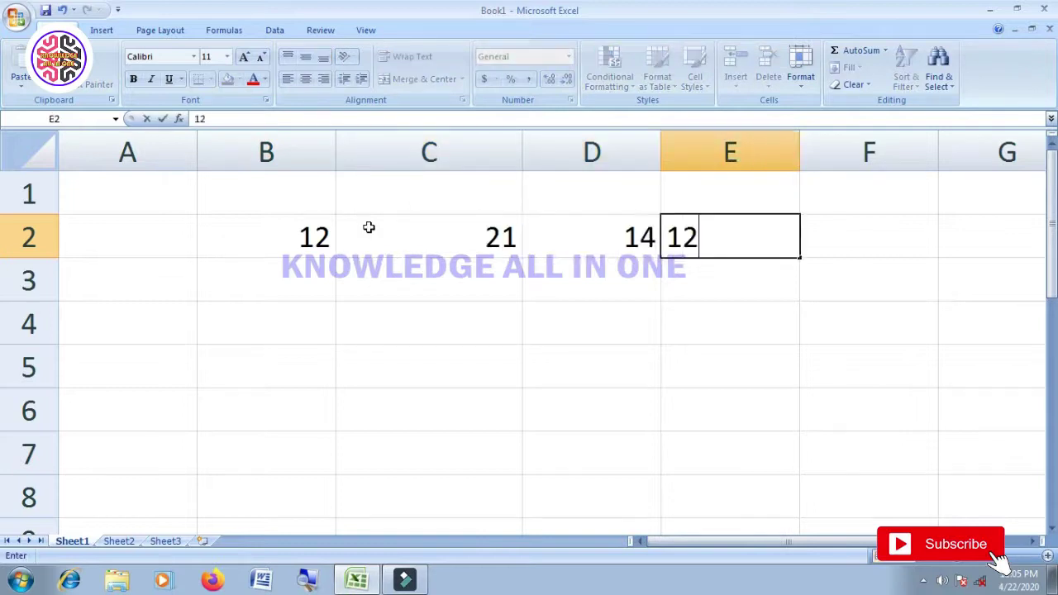
pyautogui.press('Tab')
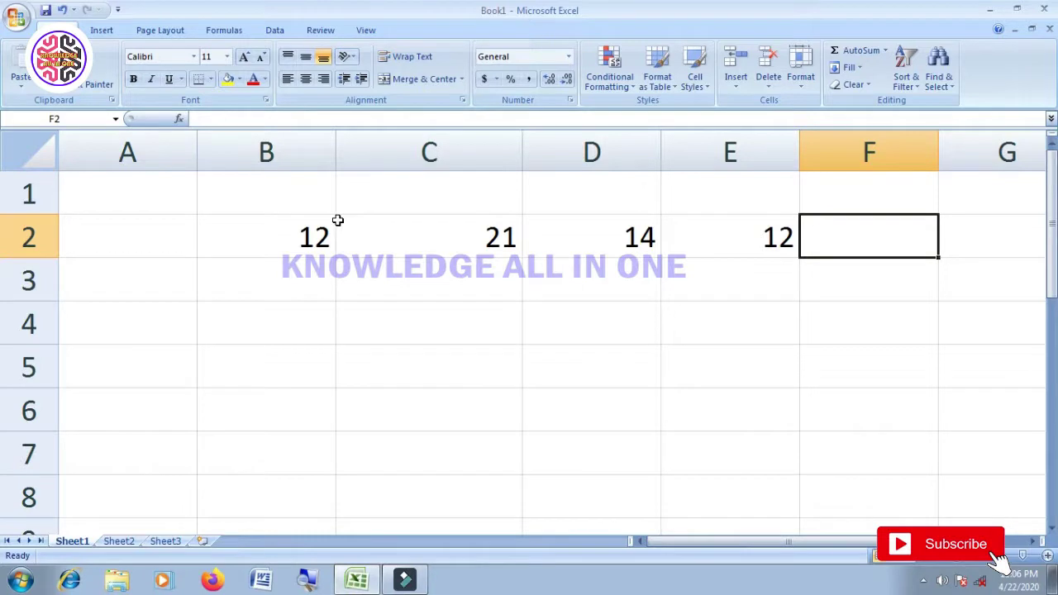
# Select cell F2 to hold the row total
pyautogui.click(750, 321)
pyautogui.click(842, 241)
pyautogui.click(845, 330)
pyautogui.click(842, 246)
# Total row 2 in F2 with =SUM(B2:E2)
pyautogui.write('=')
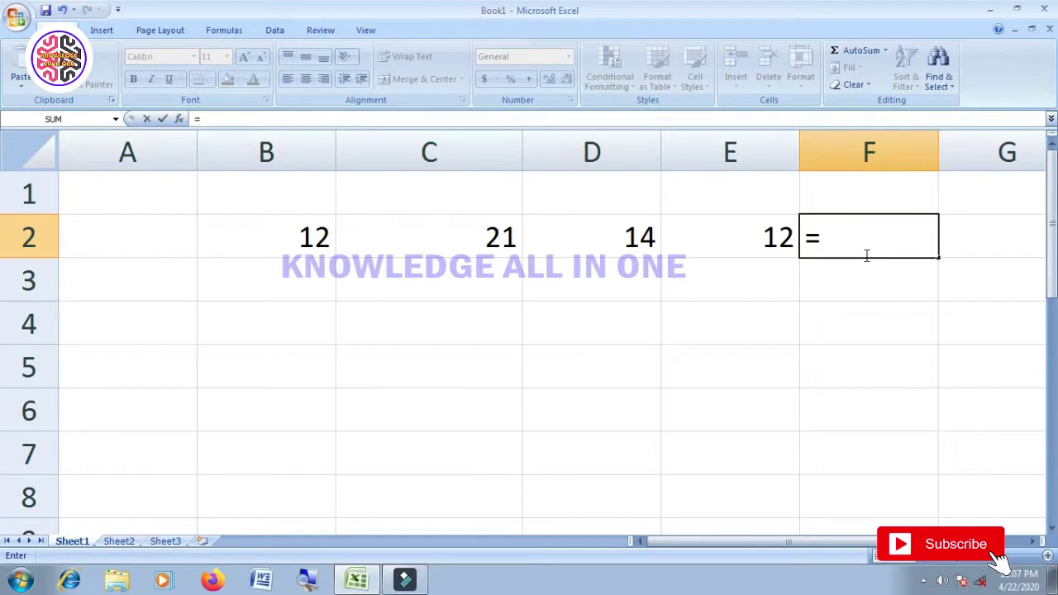
pyautogui.write('s')
pyautogui.write('um')
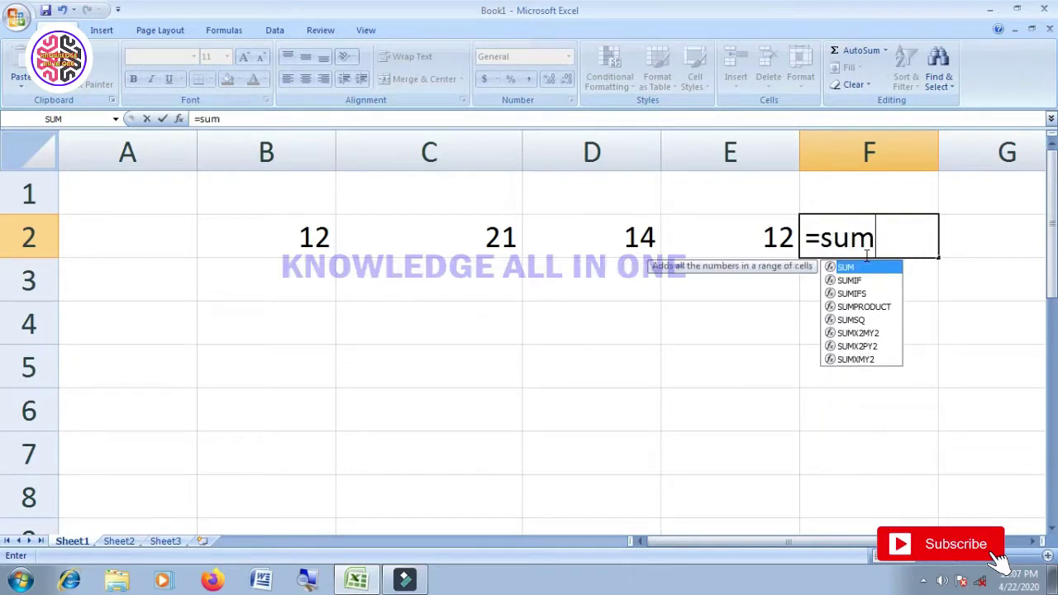
pyautogui.write('(')
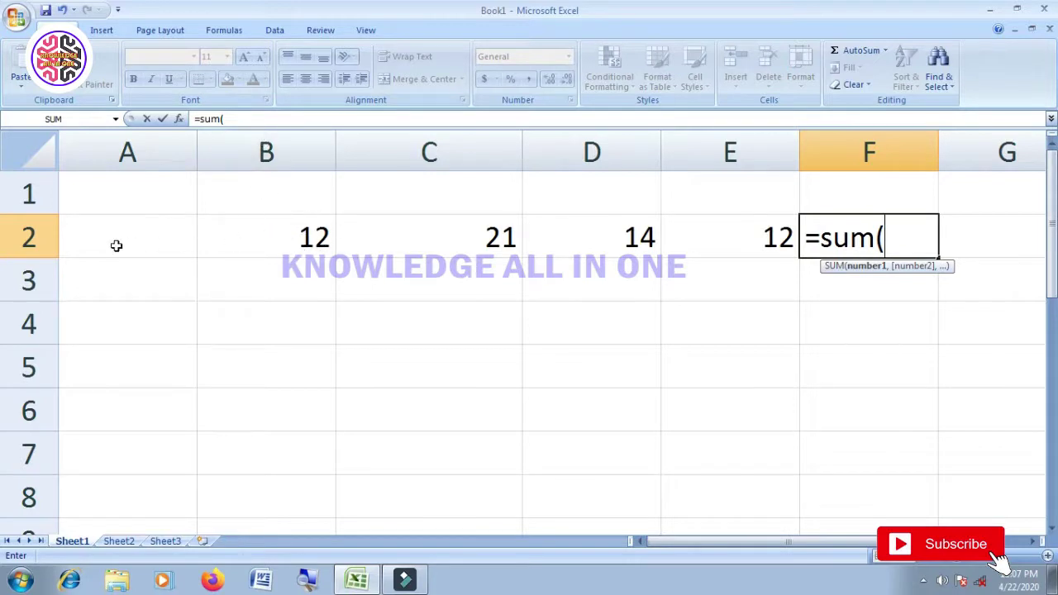
pyautogui.write('b2')
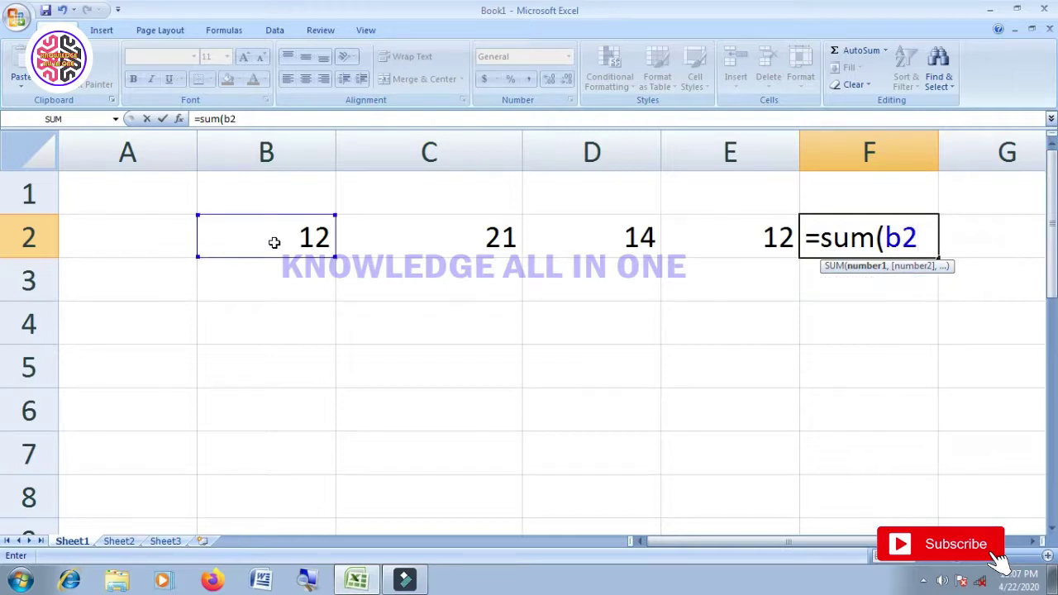
pyautogui.write(':')
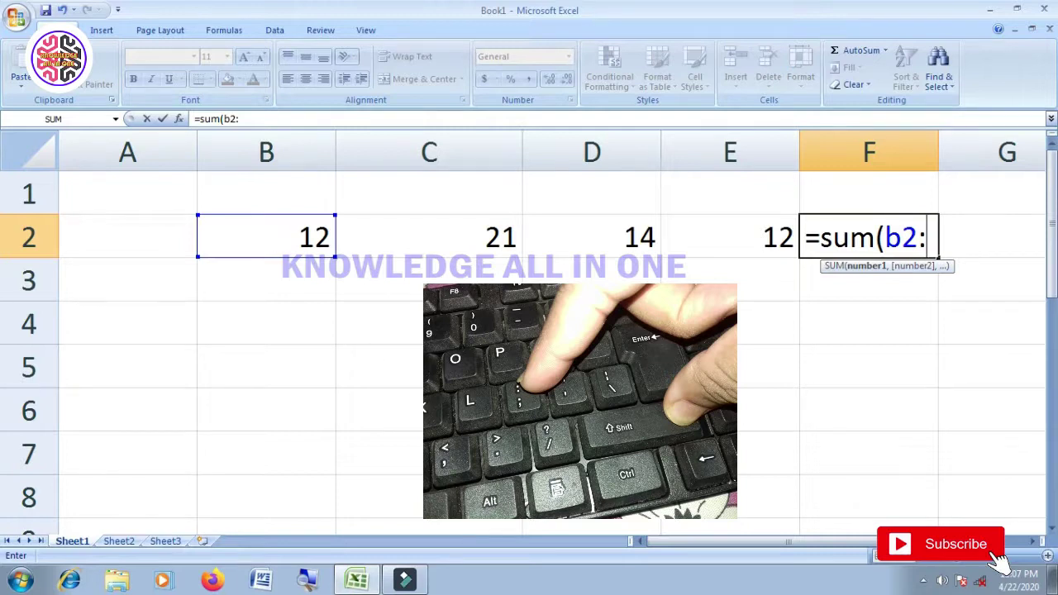
pyautogui.write('e')
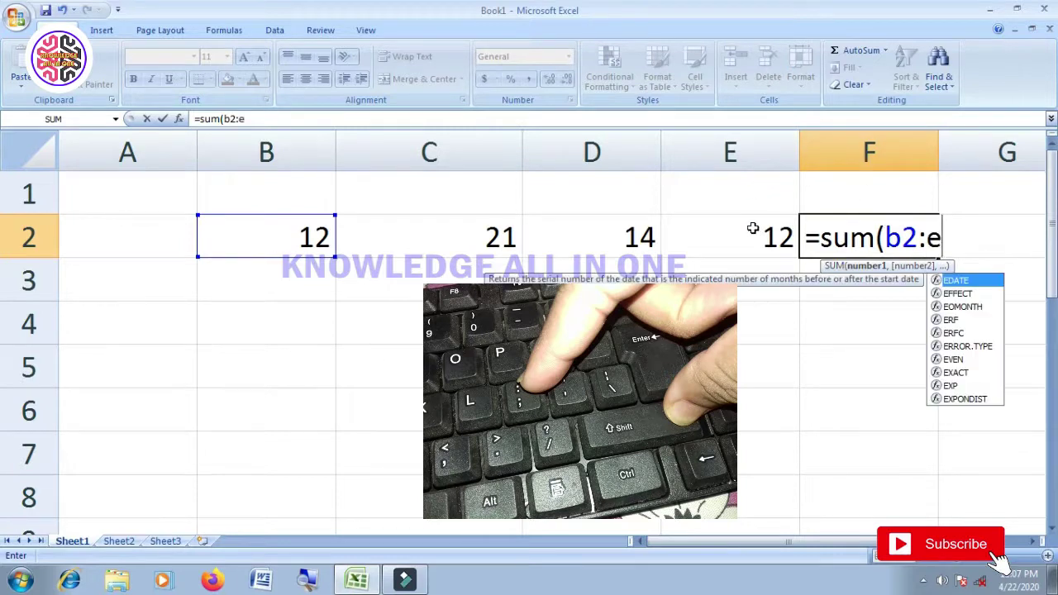
pyautogui.write('2')
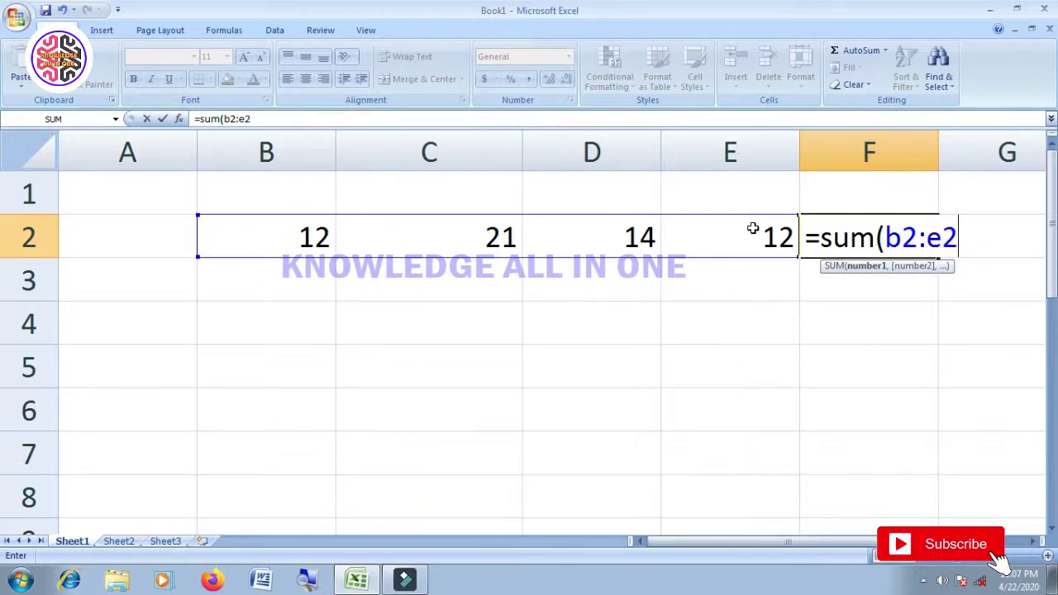
pyautogui.write(')')
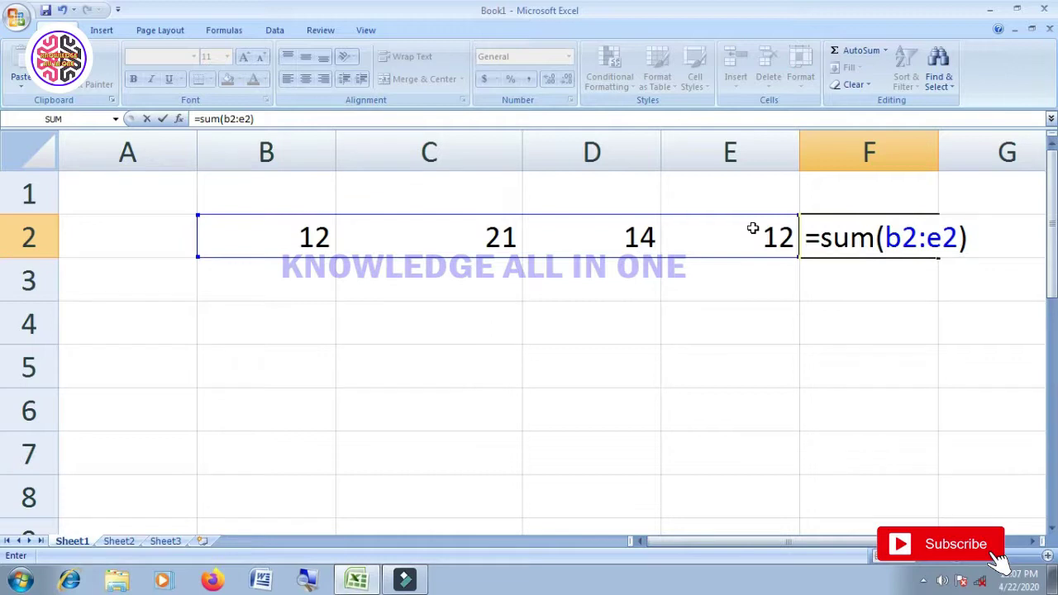
pyautogui.press('Return')
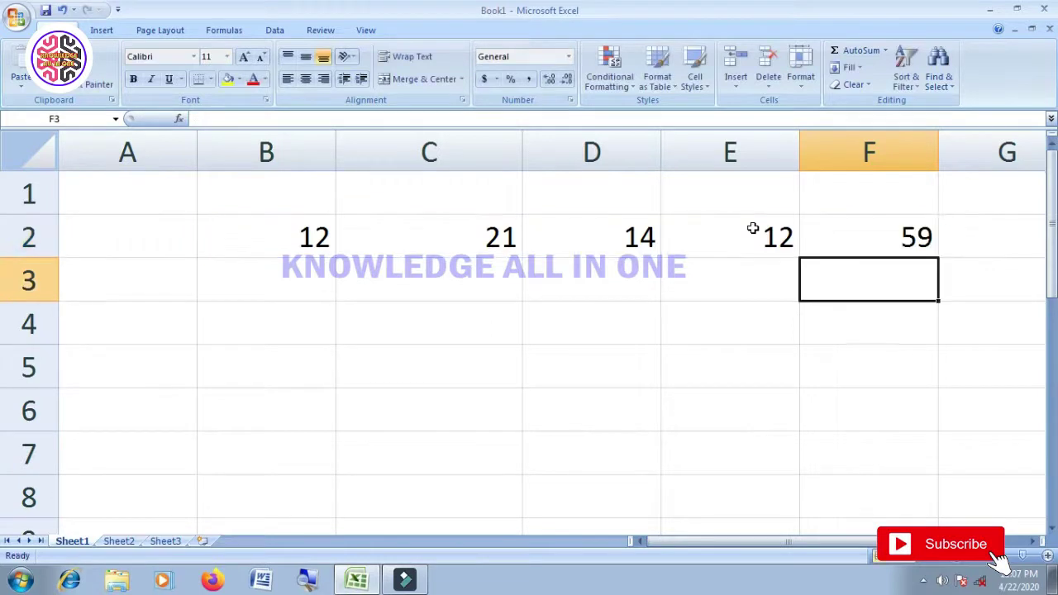
pyautogui.click(846, 240)
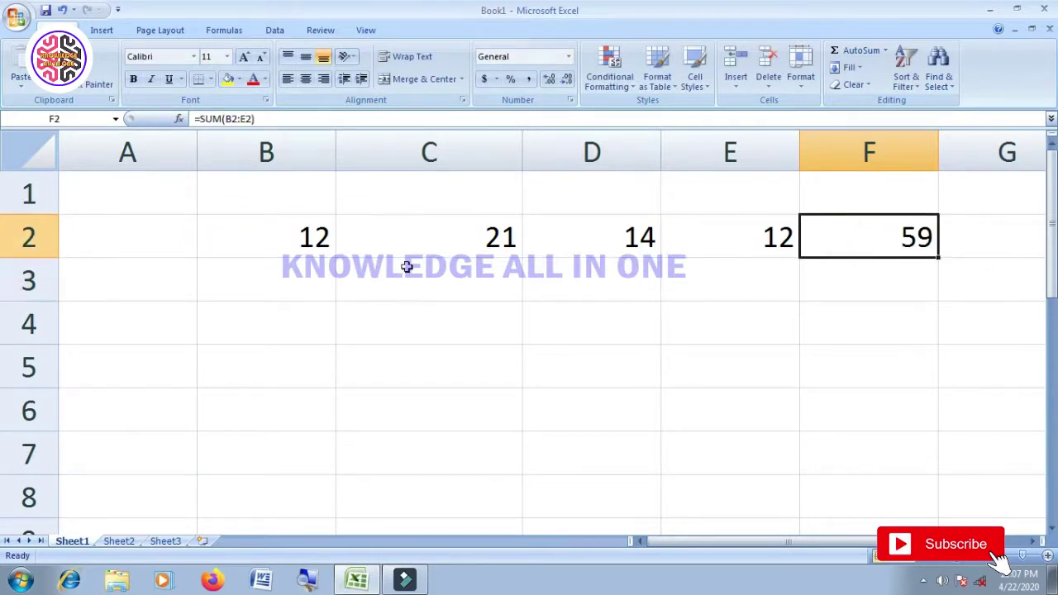
# Change B2 to 50 and C2 to 55 so the total updates to 131
pyautogui.click(288, 234)
pyautogui.write('50')
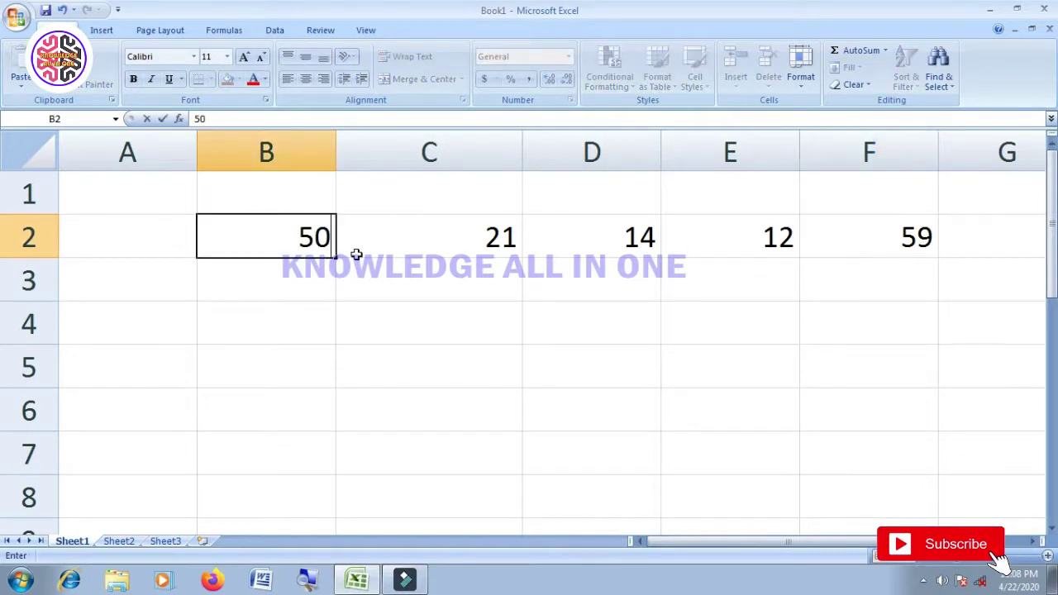
pyautogui.press('Return')
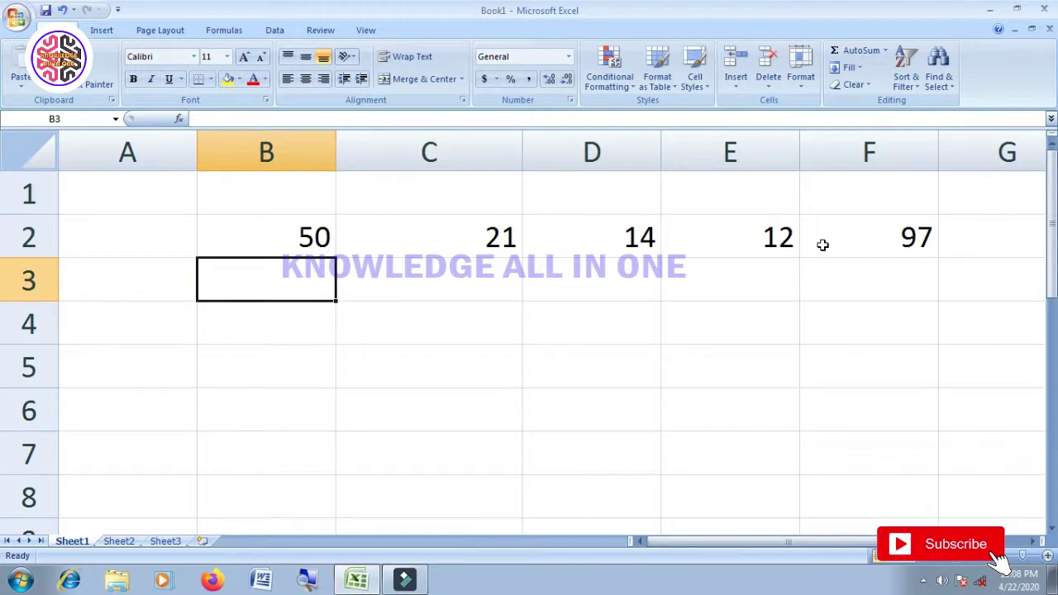
pyautogui.click(486, 239)
pyautogui.write('55')
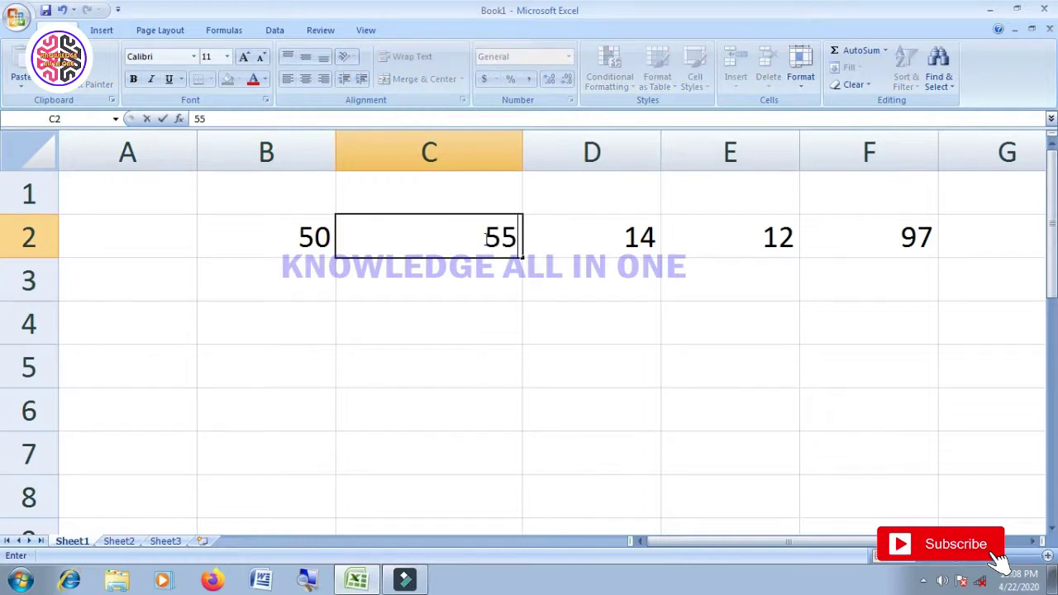
pyautogui.press('Return')
pyautogui.click(847, 229)
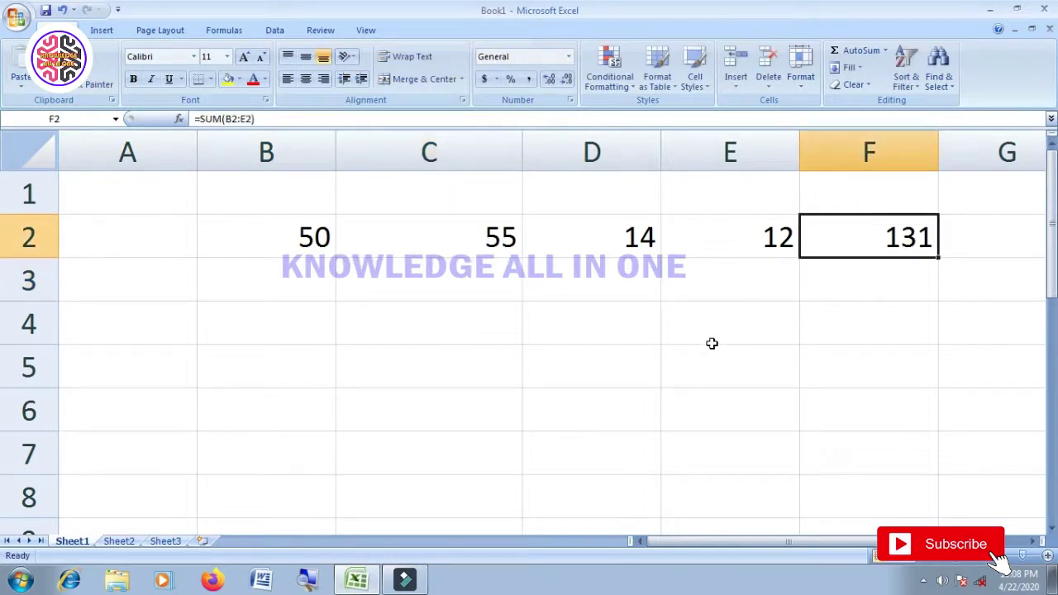
pyautogui.click(288, 332)
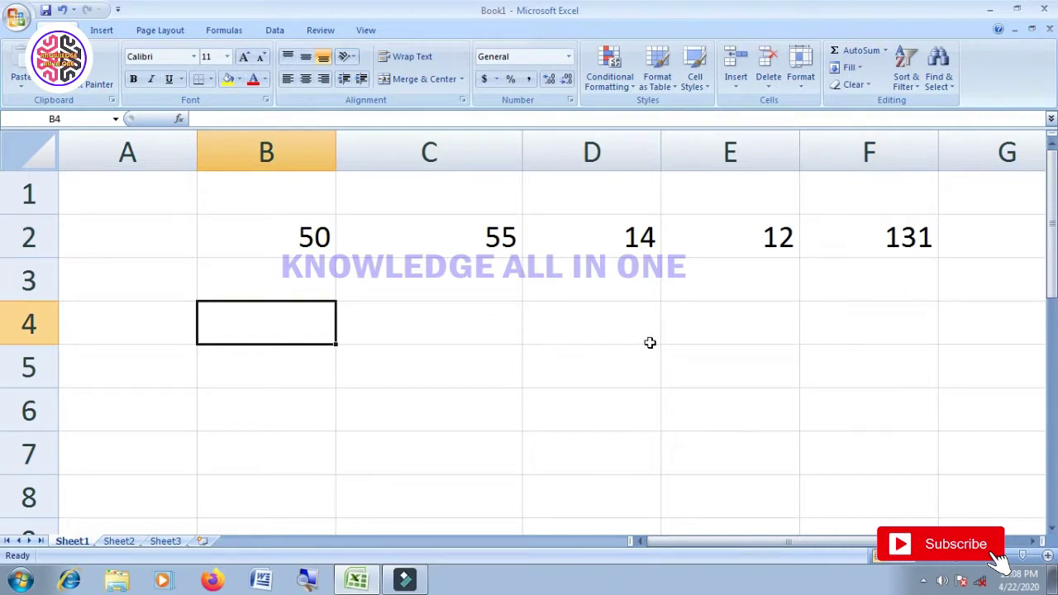
# Fill B4:E4 with 3, 2, 5, 4 and enter =PRODUCT(B4:E4) in F4 to get 120
pyautogui.write('3\t2\t5\t4\t')
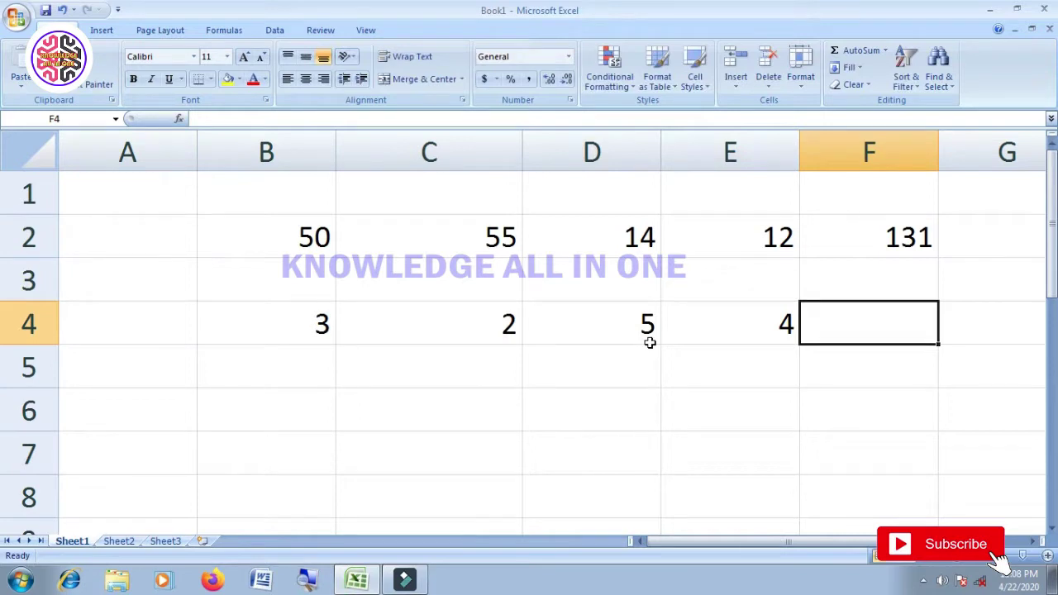
pyautogui.write('=')
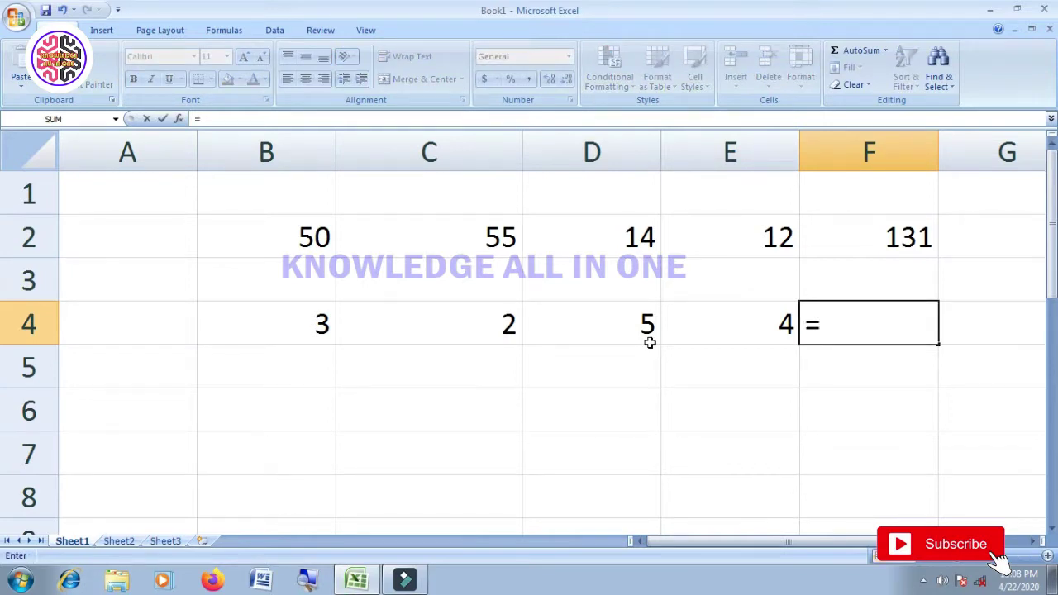
pyautogui.press('BackSpace')
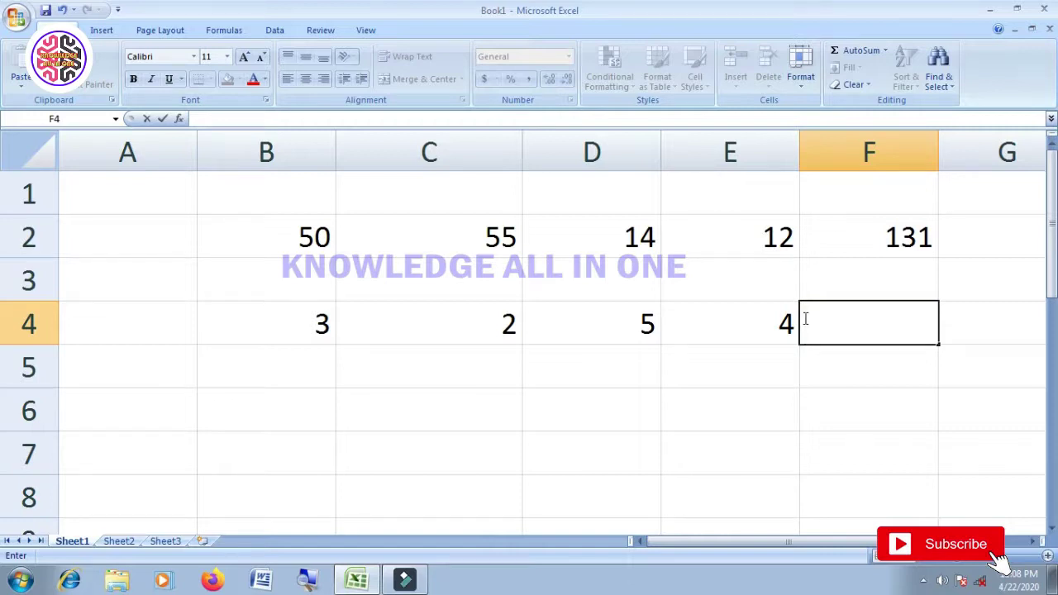
pyautogui.write('=')
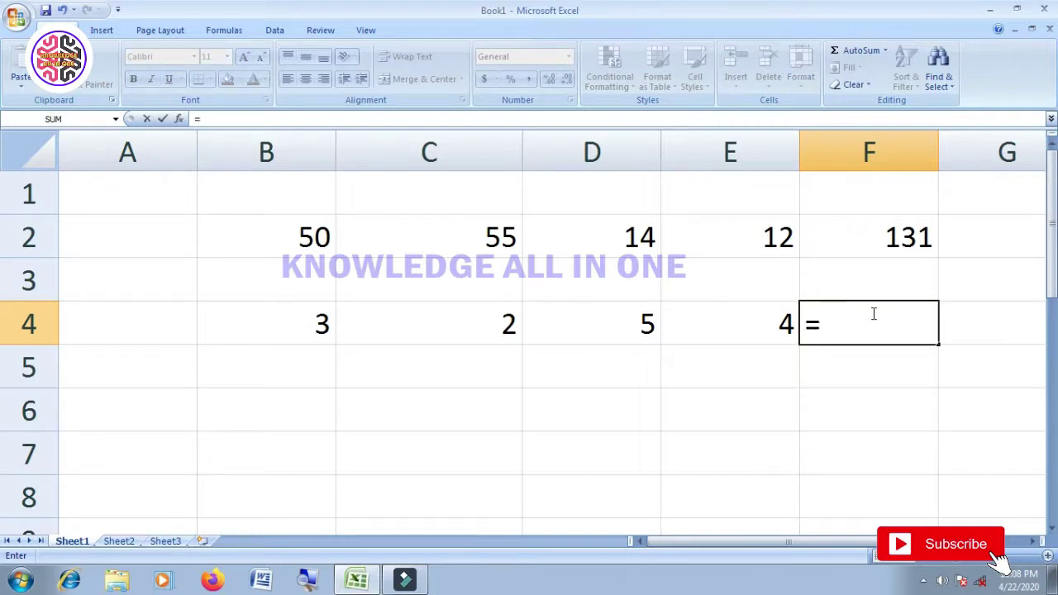
pyautogui.write('product')
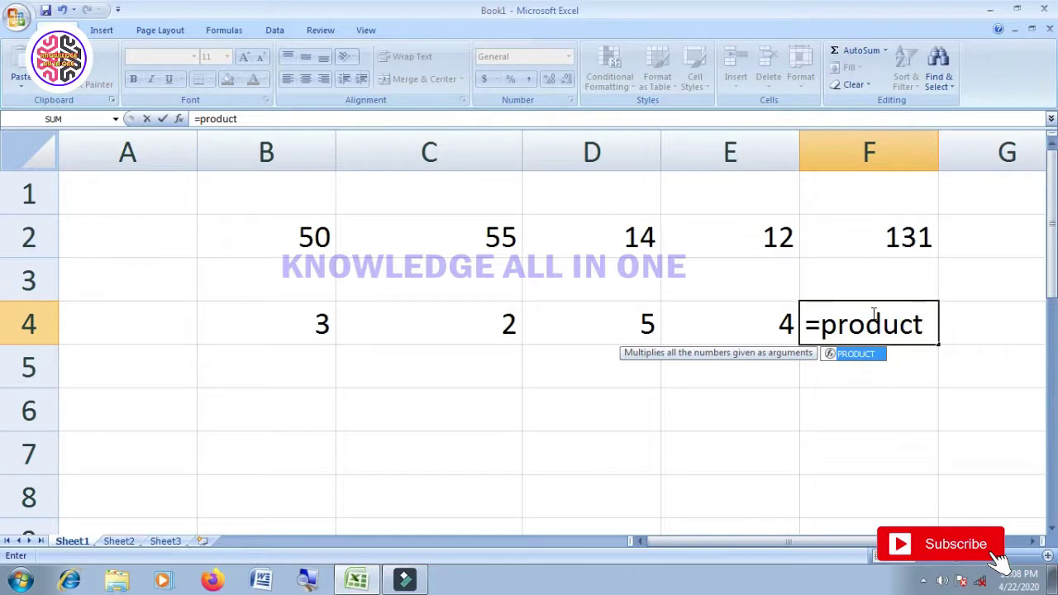
pyautogui.write('(')
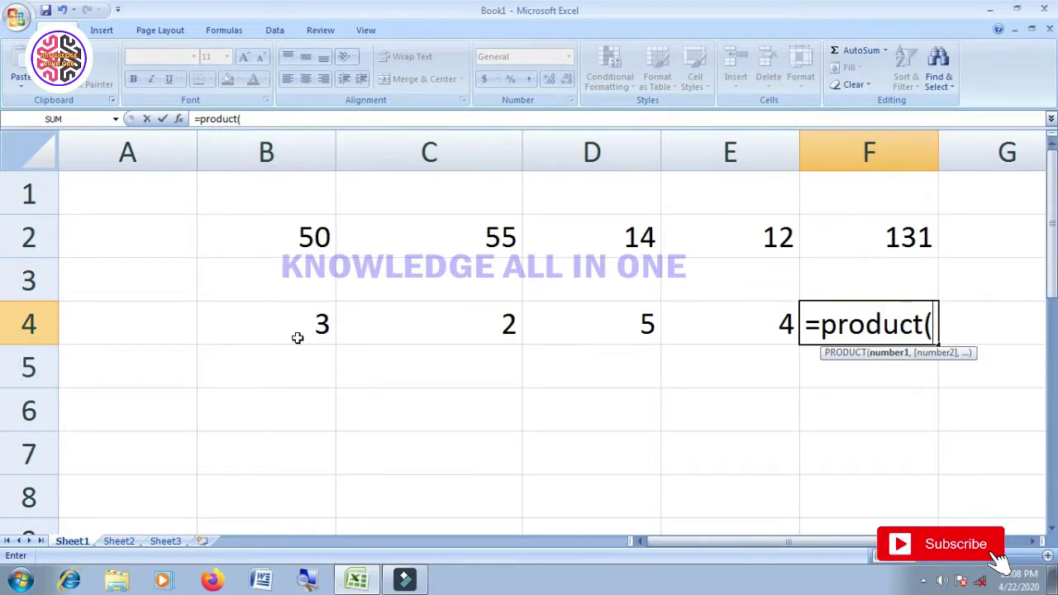
pyautogui.write('b4')
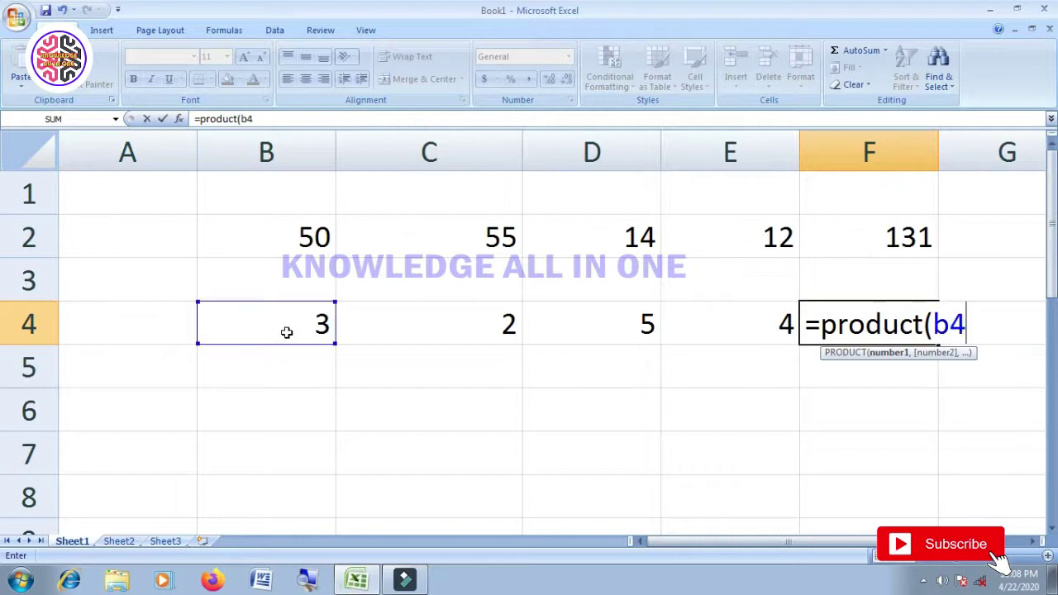
pyautogui.write(':')
pyautogui.write('e')
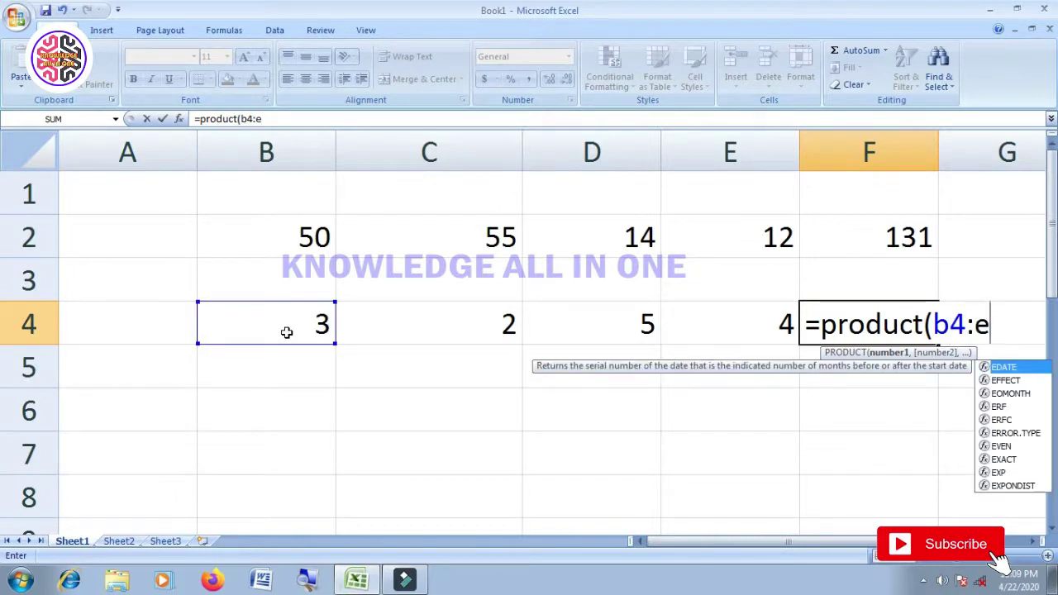
pyautogui.write('4')
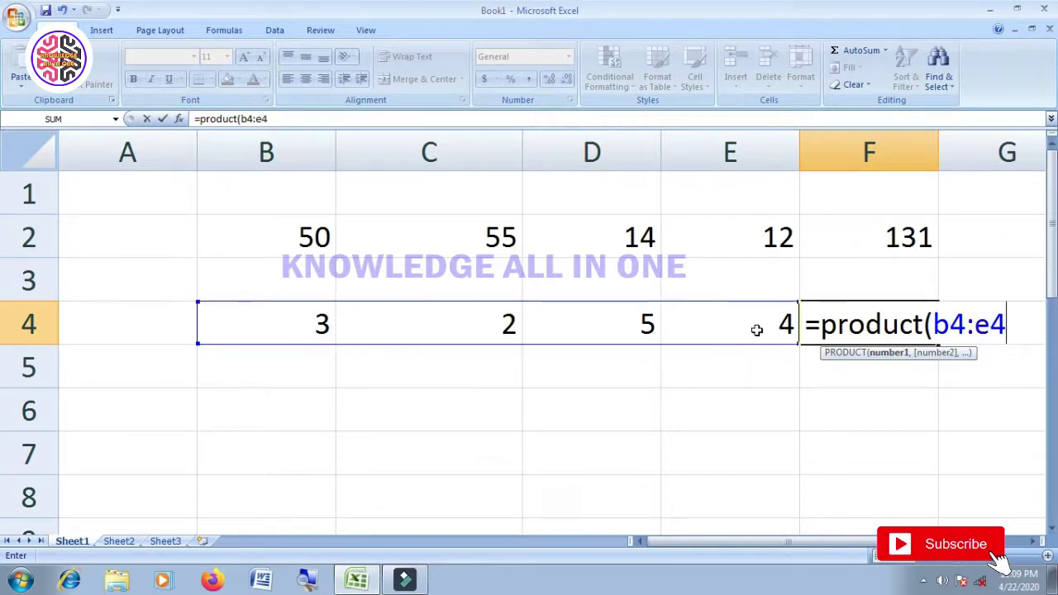
pyautogui.write(')')
pyautogui.press('Return')
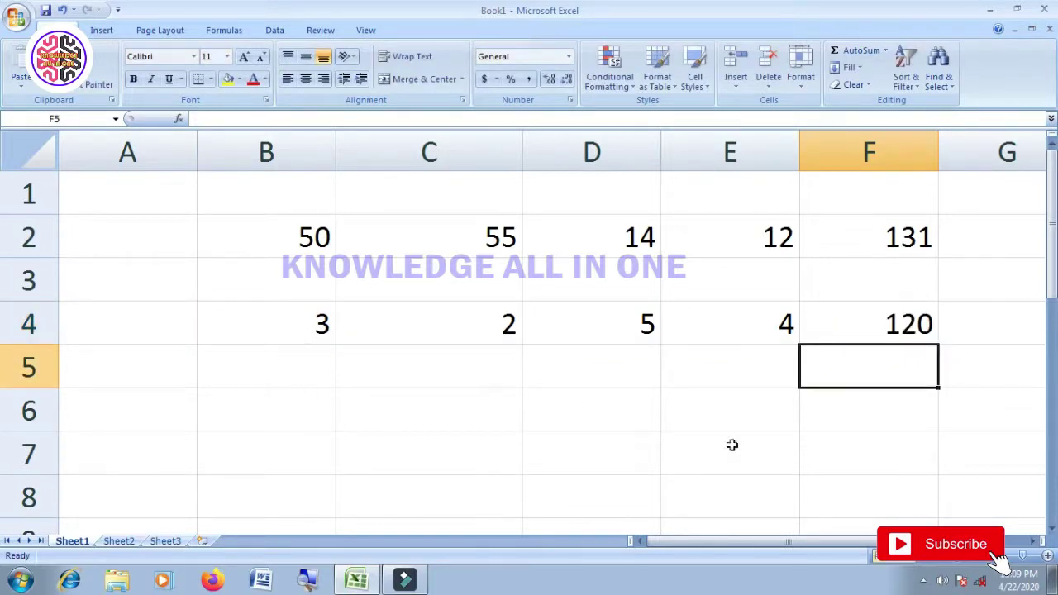
# Enter 500 in D6 and 123 in E6
pyautogui.click(896, 334)
pyautogui.click(581, 423)
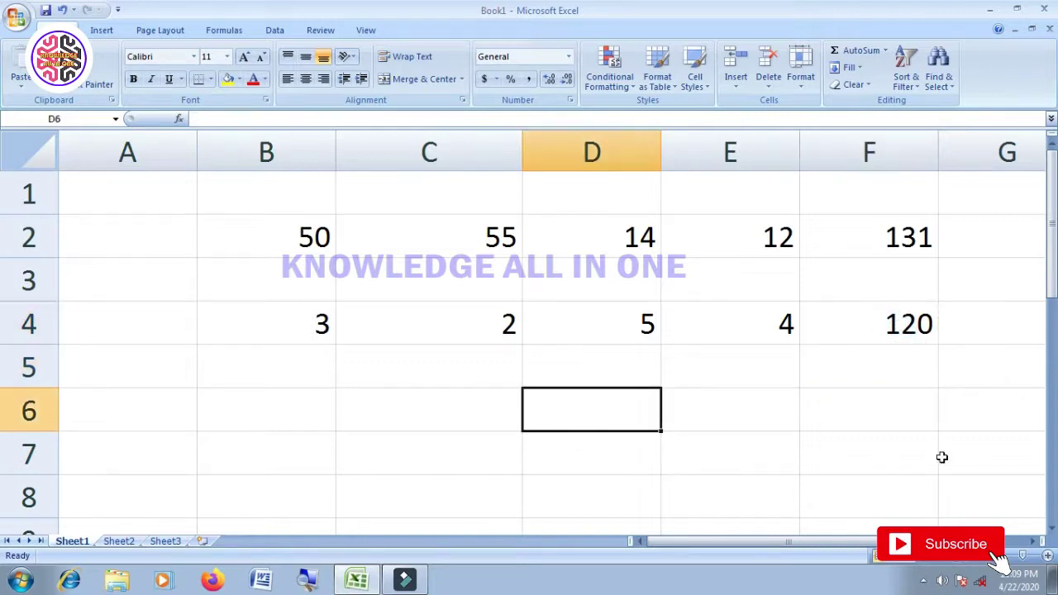
pyautogui.write('500')
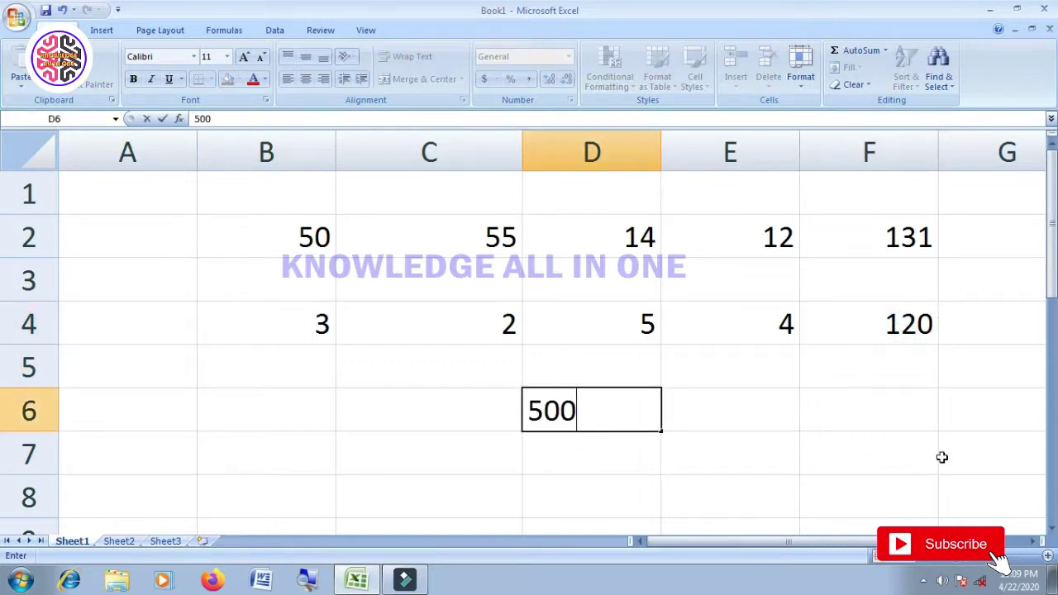
pyautogui.press('Tab')
pyautogui.write('123')
pyautogui.press('Tab')
# Enter =D6-E6 in F6 to show 377
pyautogui.write('=')
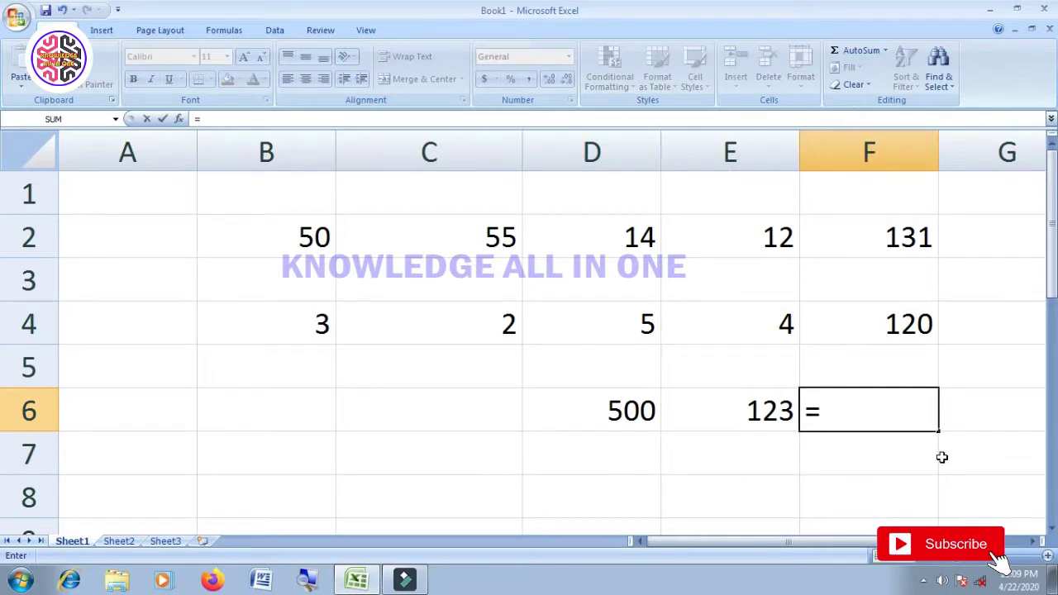
pyautogui.click(617, 409)
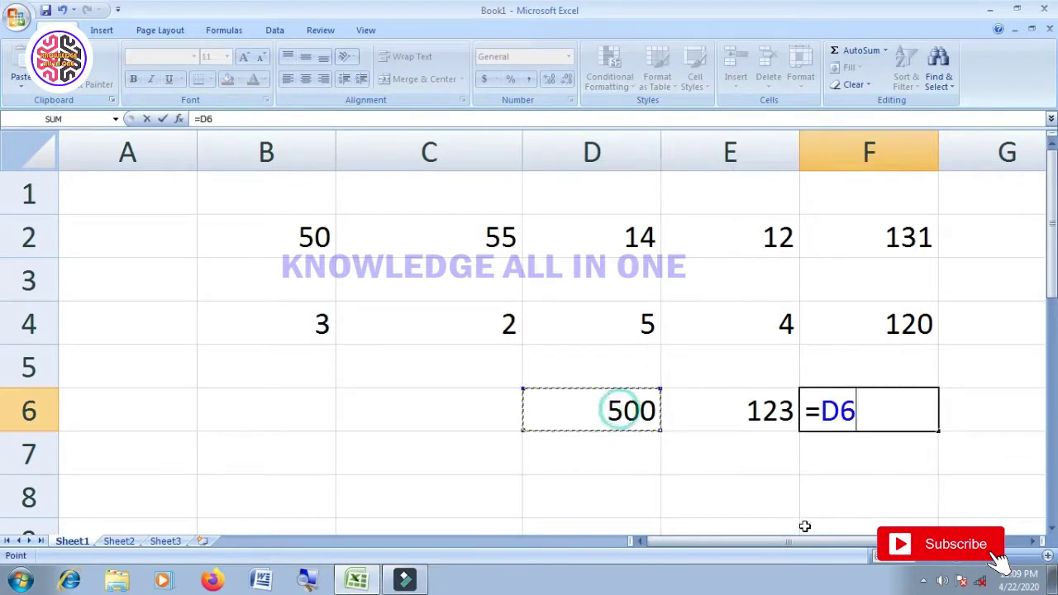
pyautogui.write('-')
pyautogui.click(755, 411)
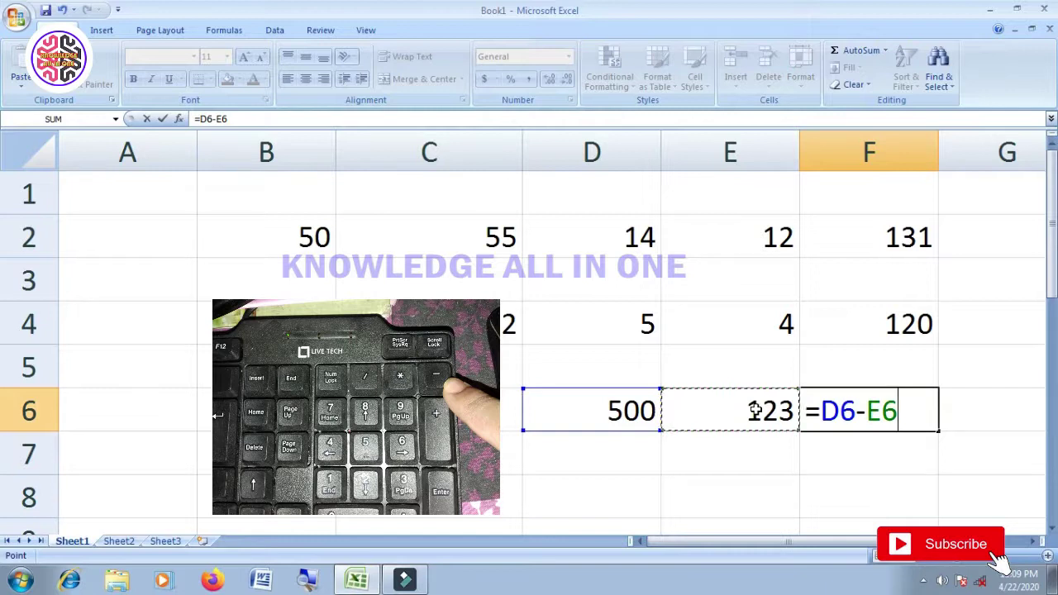
pyautogui.press('Return')
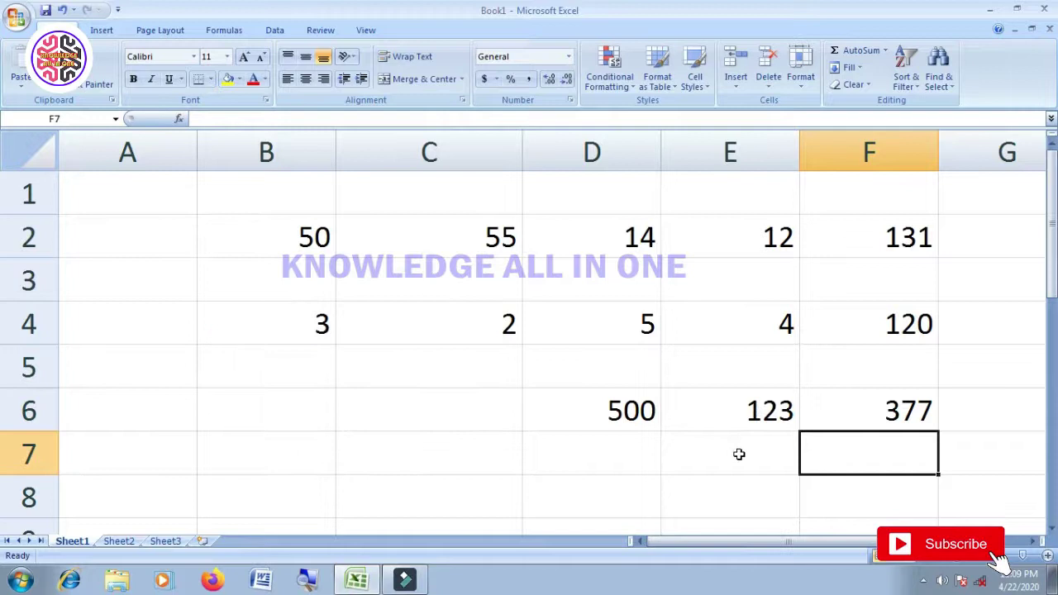
pyautogui.scroll(-1, 728, 455)
pyautogui.scroll(1, 604, 395)
# Enter =B4*C4*D4*E4 in F5, giving 120 like the PRODUCT result
pyautogui.click(844, 365)
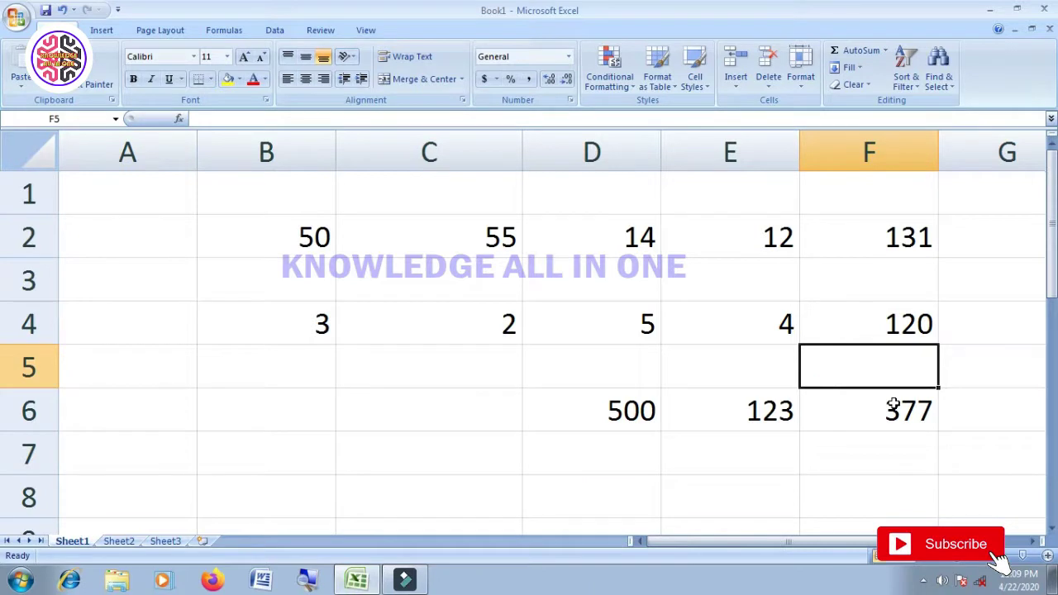
pyautogui.write('=')
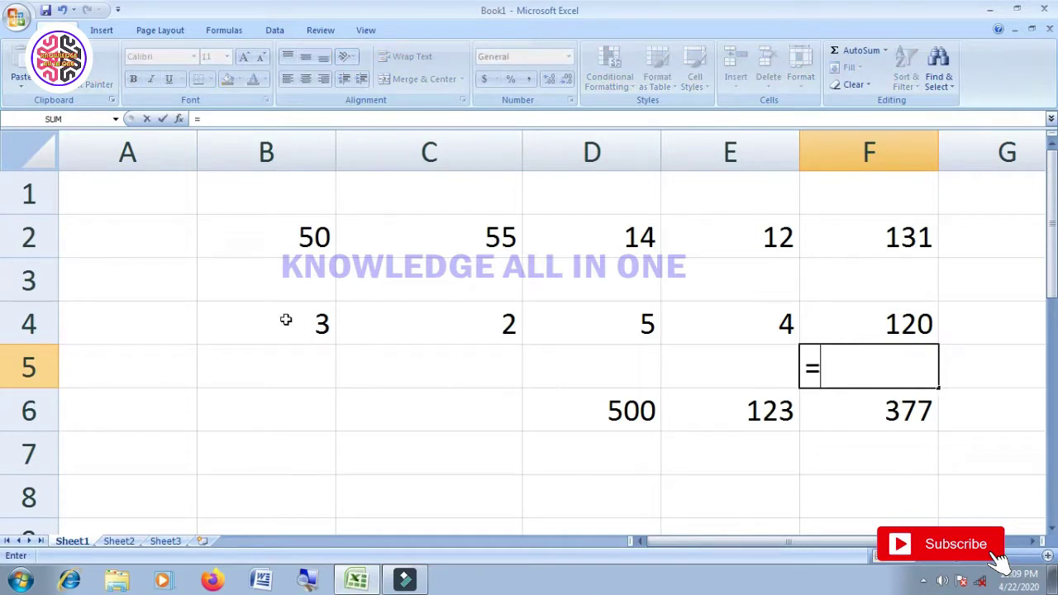
pyautogui.write('b4')
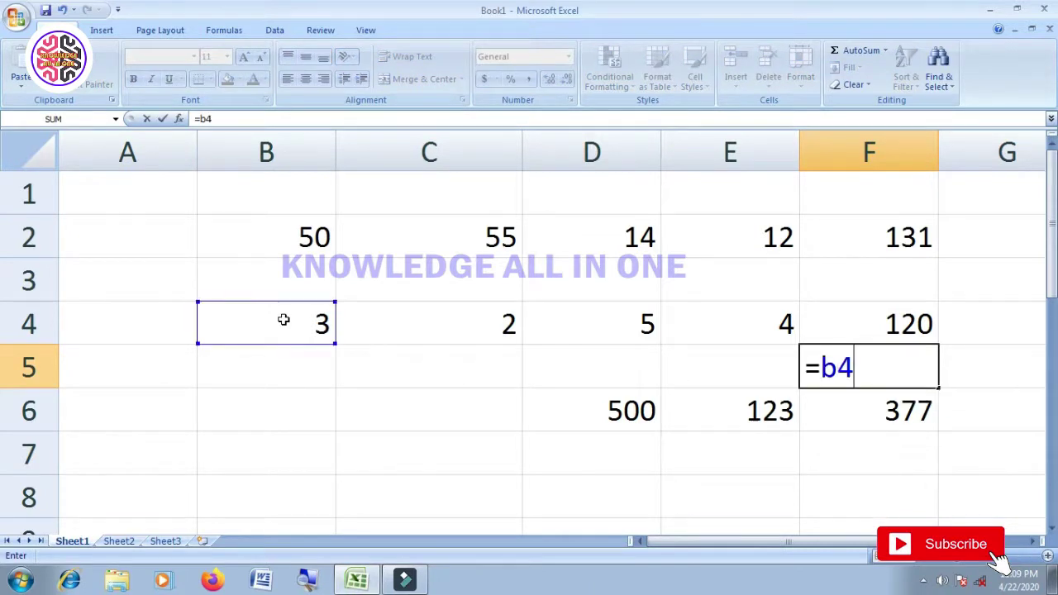
pyautogui.write('*')
pyautogui.write('c')
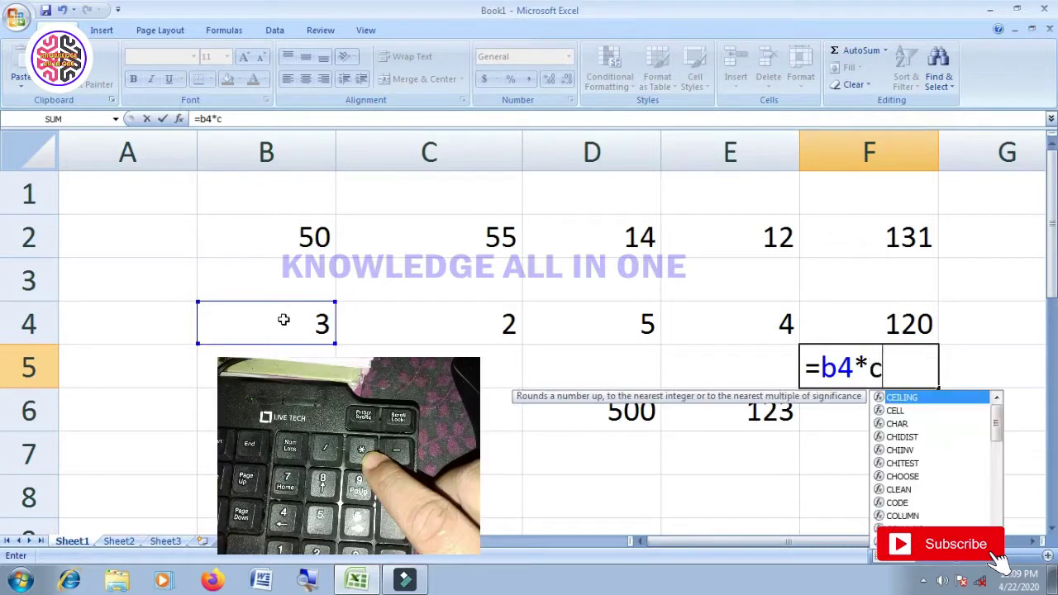
pyautogui.write('4')
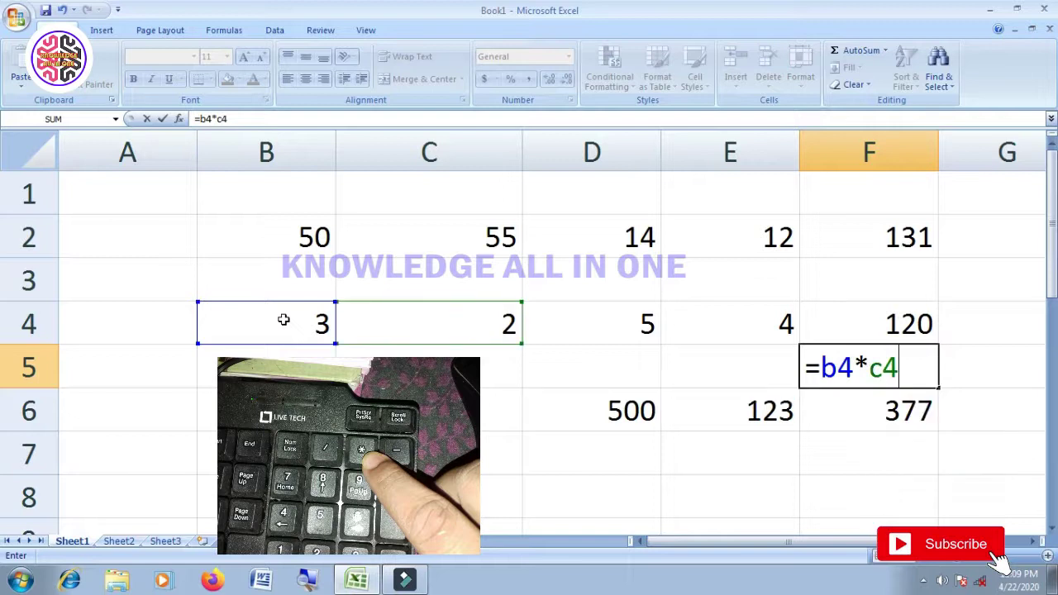
pyautogui.write('*d4*e4')
pyautogui.press('Return')
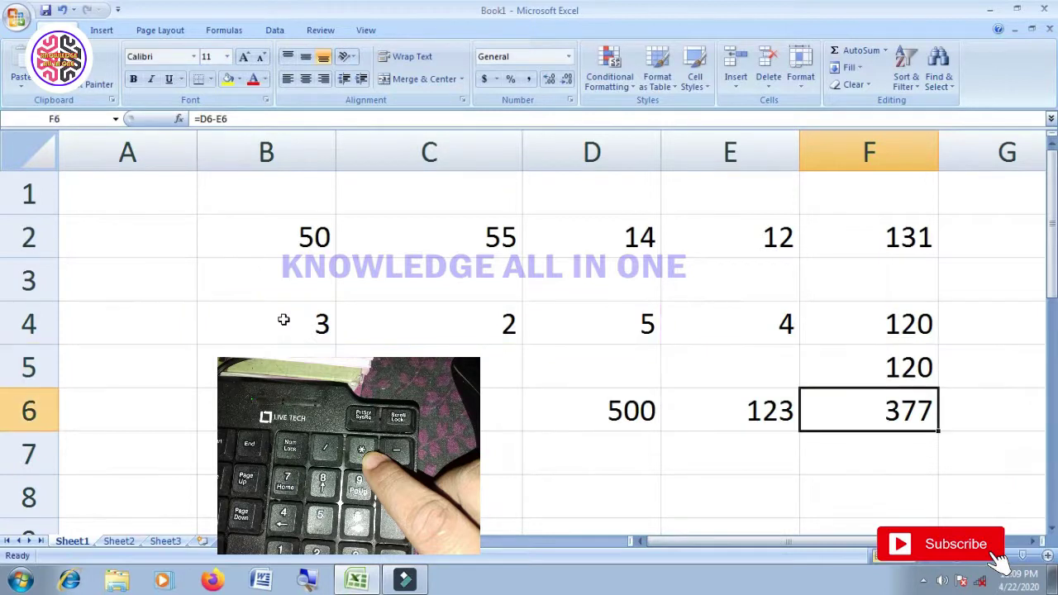
pyautogui.click(867, 362)
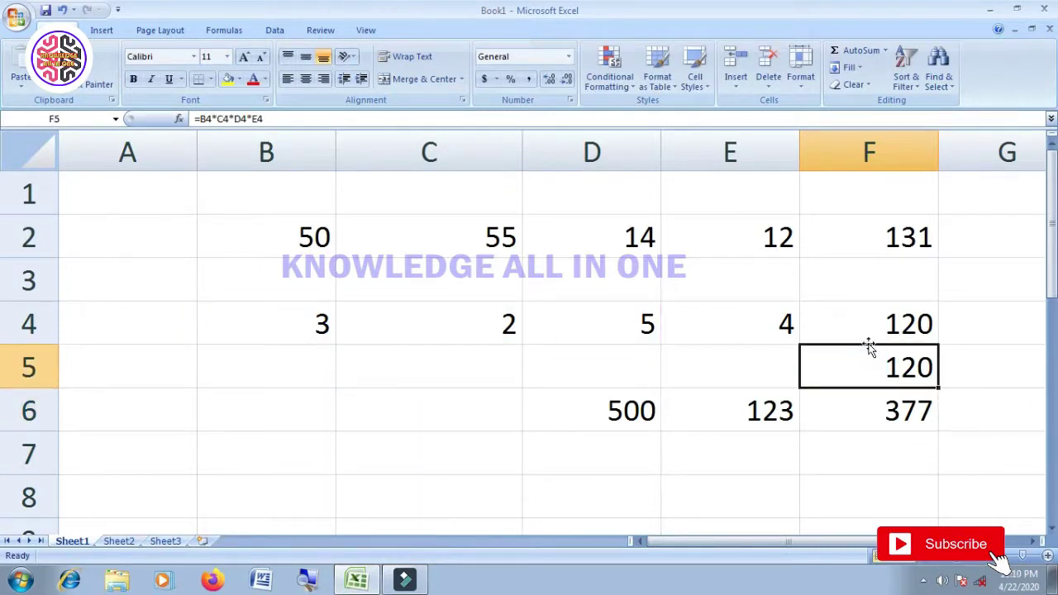
pyautogui.click(851, 278)
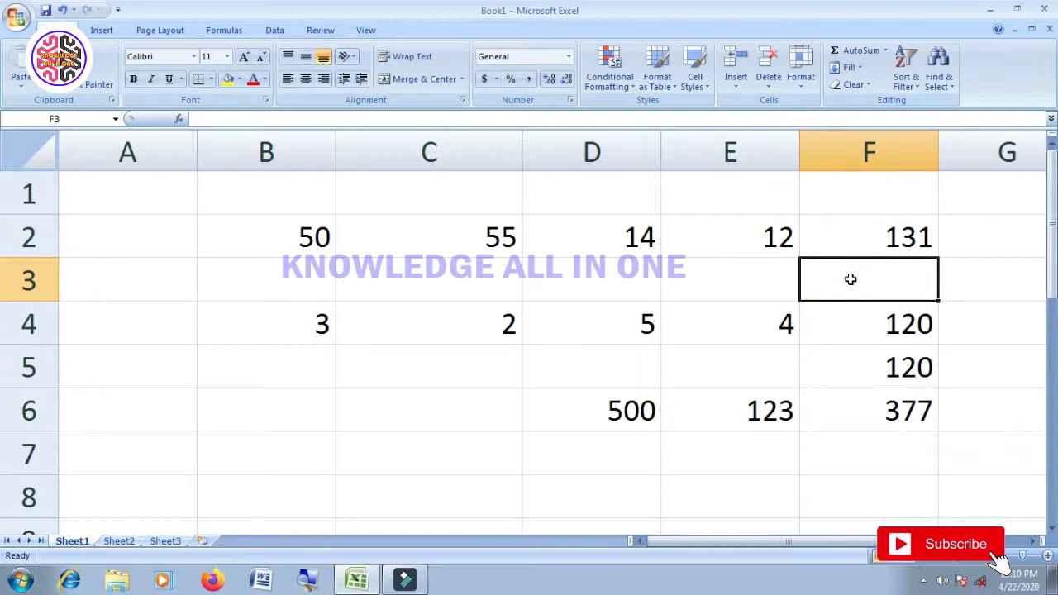
# Enter =B2+C2+D2+E2 in F3, inserting the missing plus before E2
pyautogui.write('=')
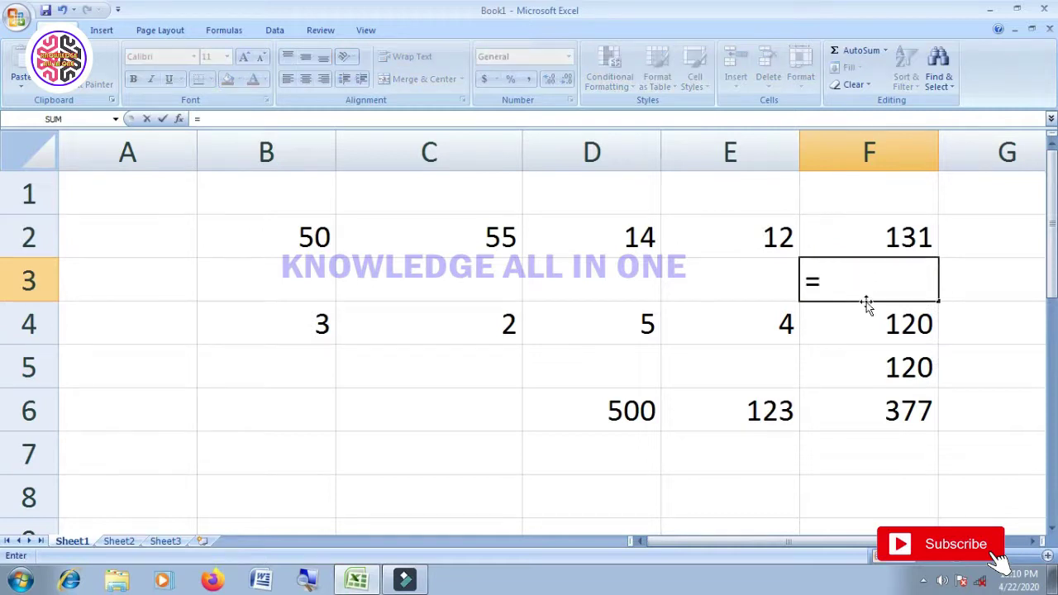
pyautogui.press('Return')
pyautogui.click(865, 294)
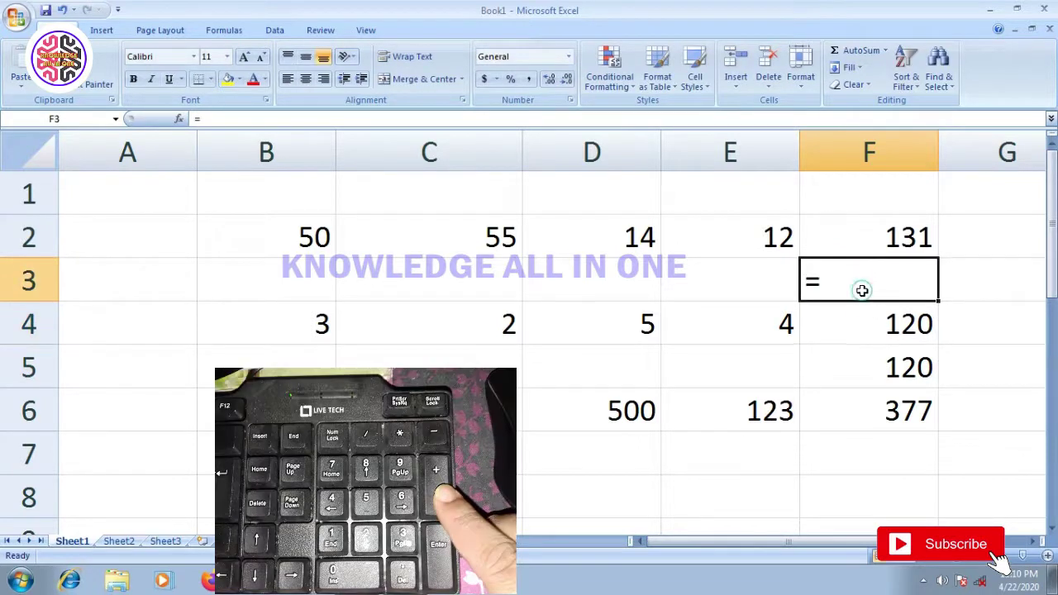
pyautogui.press('F2')
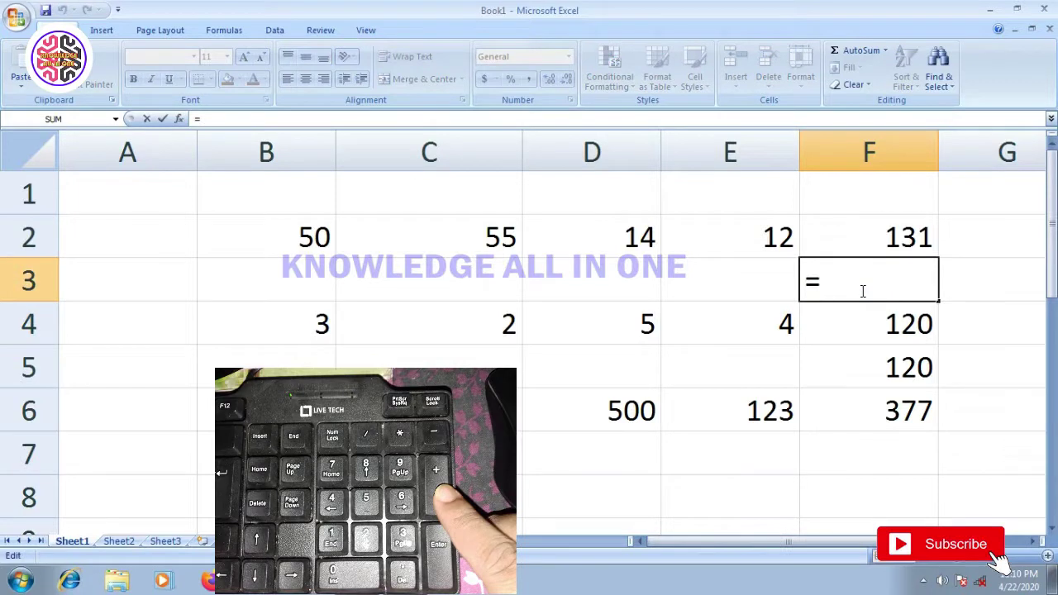
pyautogui.write('b2+c2+d2')
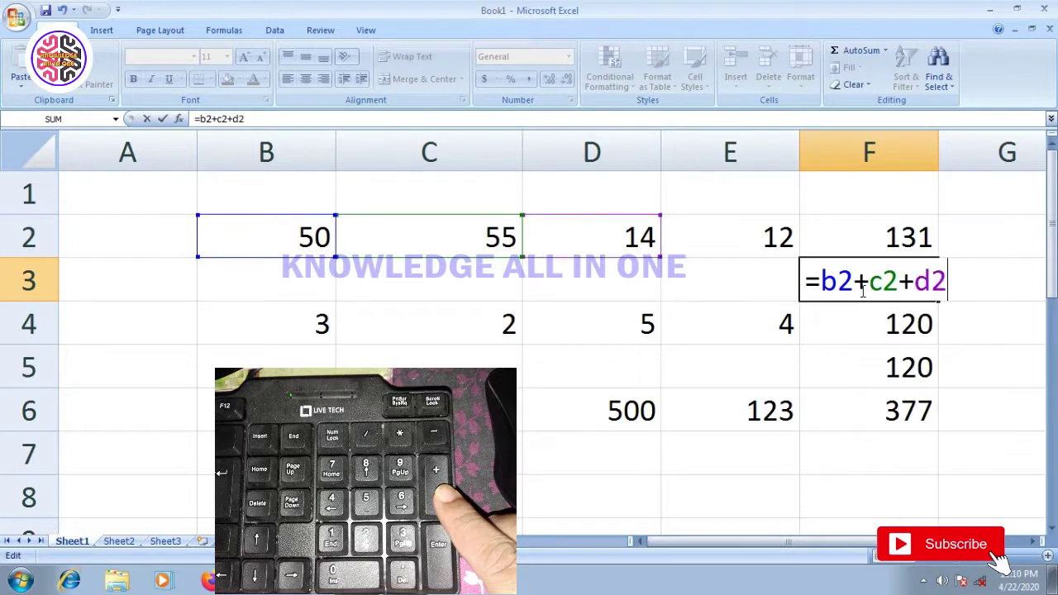
pyautogui.write('e2')
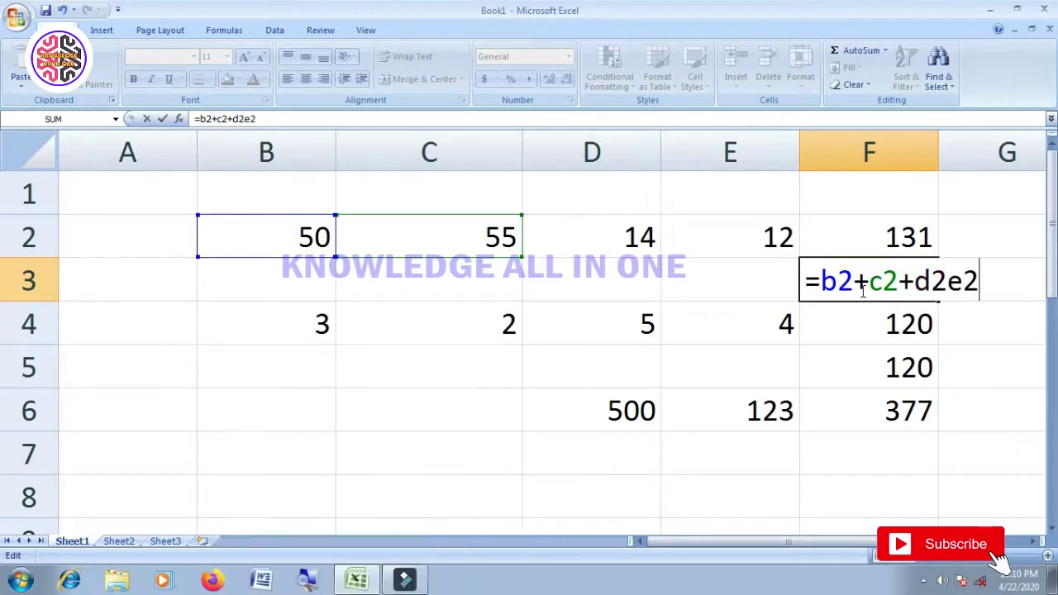
pyautogui.press('Return')
pyautogui.doubleClick(897, 273)
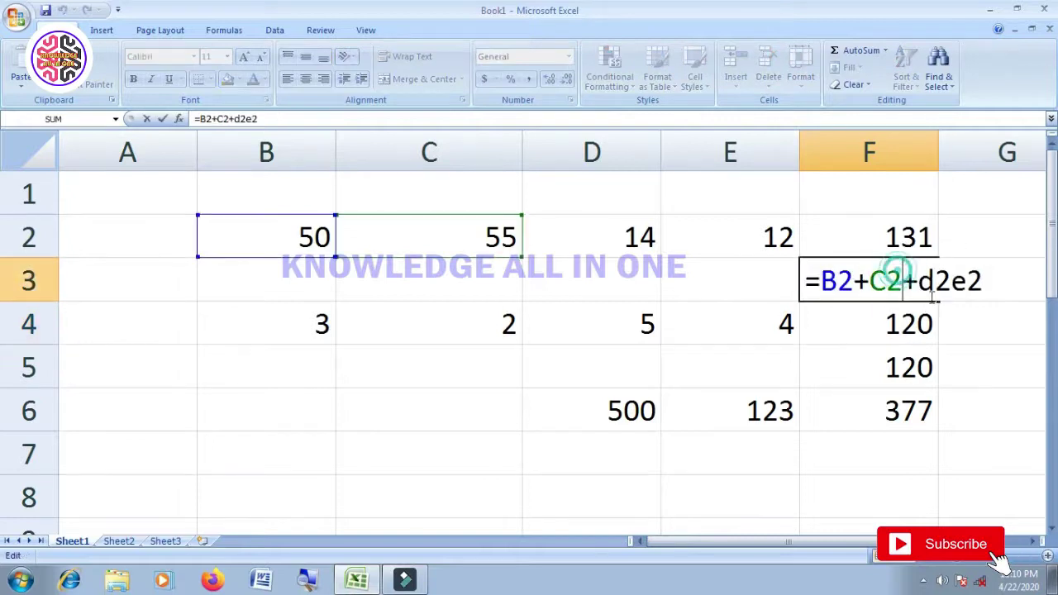
pyautogui.click(949, 281)
pyautogui.write('+')
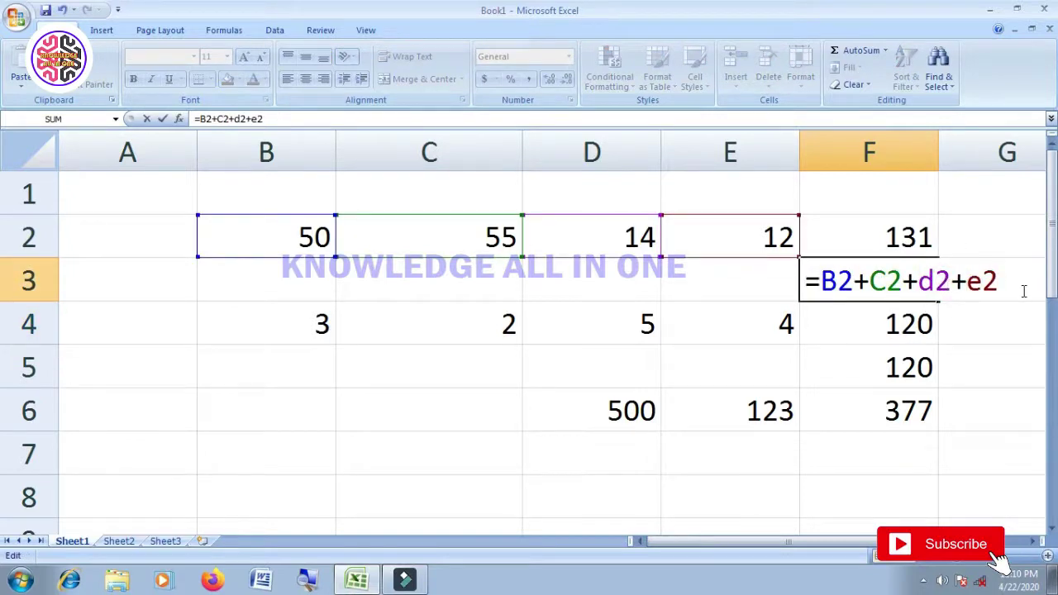
pyautogui.press('Return')
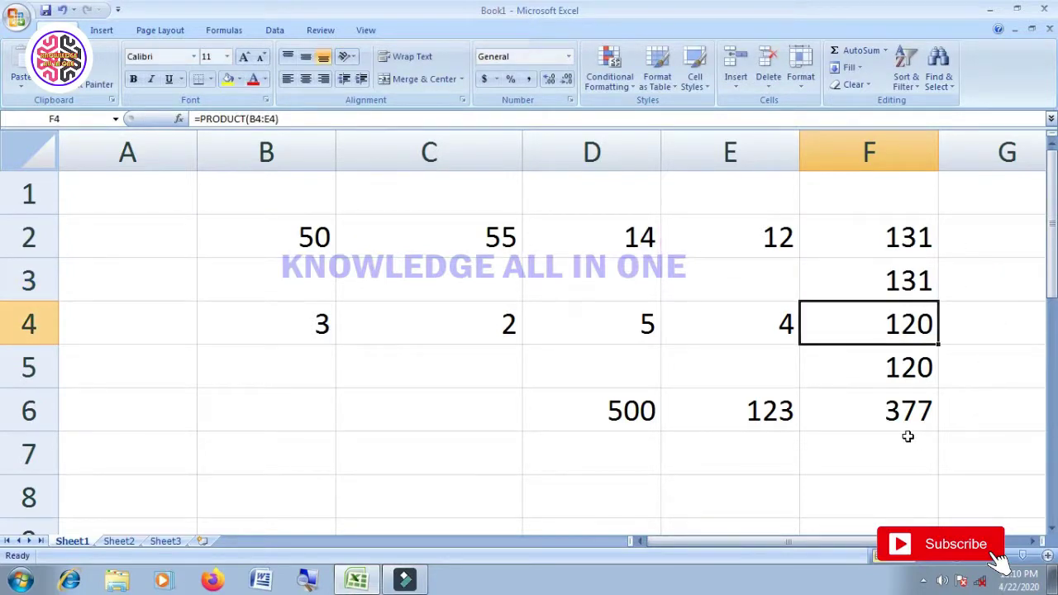
# Enter 500 in D8 and 25 in E8
pyautogui.click(573, 486)
pyautogui.write('500')
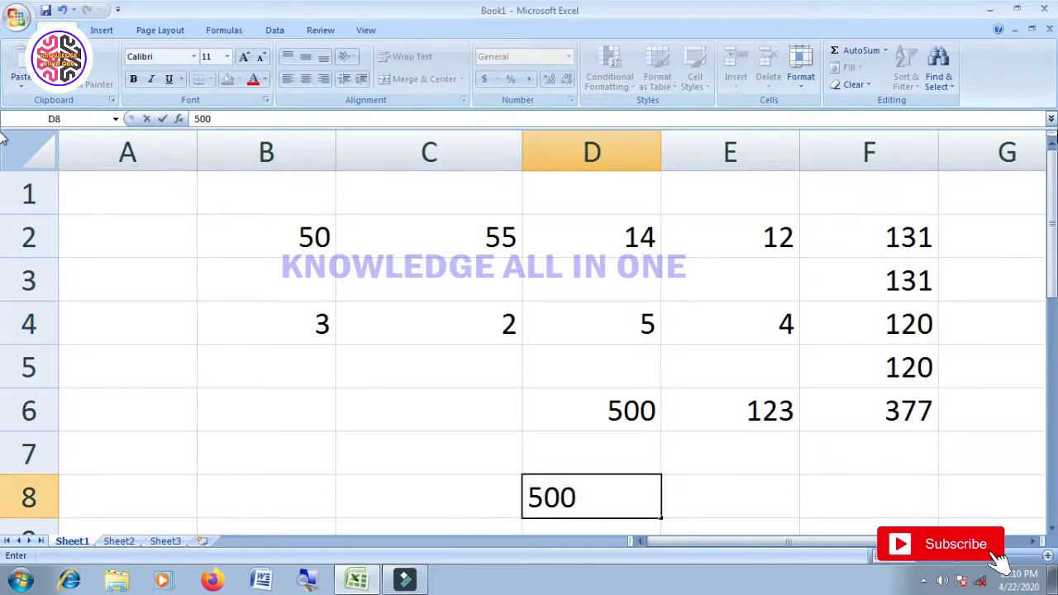
pyautogui.press('Tab')
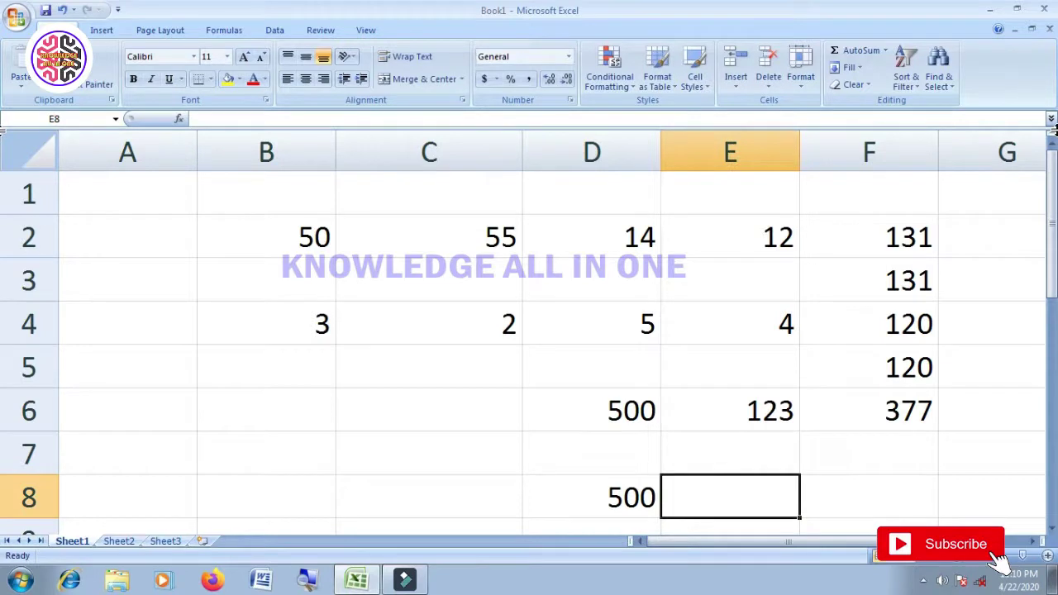
pyautogui.write('25')
pyautogui.press('Tab')
# Compute =D8/E8 in F8 to show 20, then select B1:F8
pyautogui.write('=')
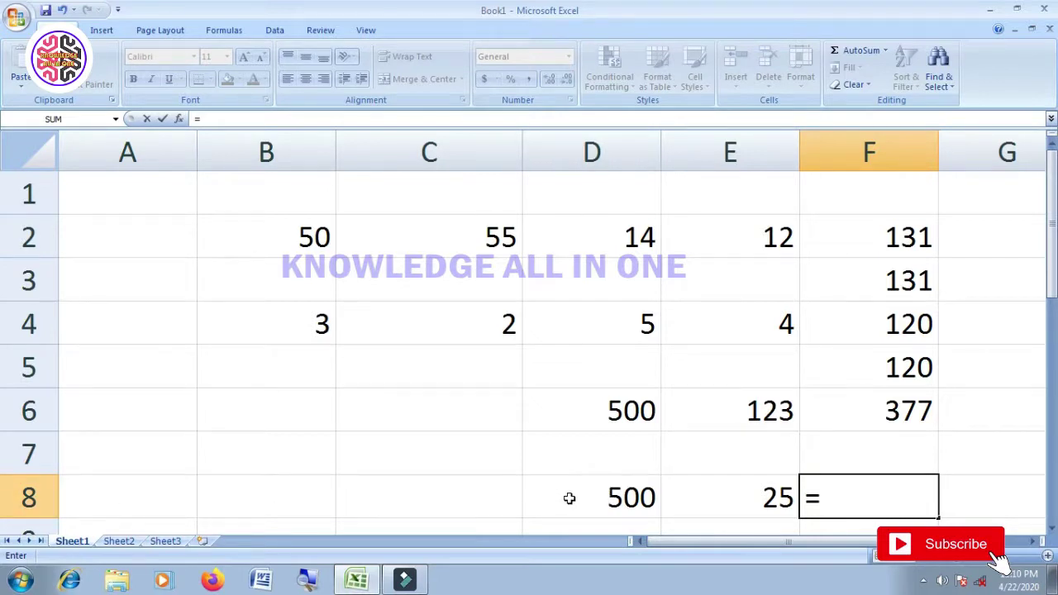
pyautogui.write('d8/')
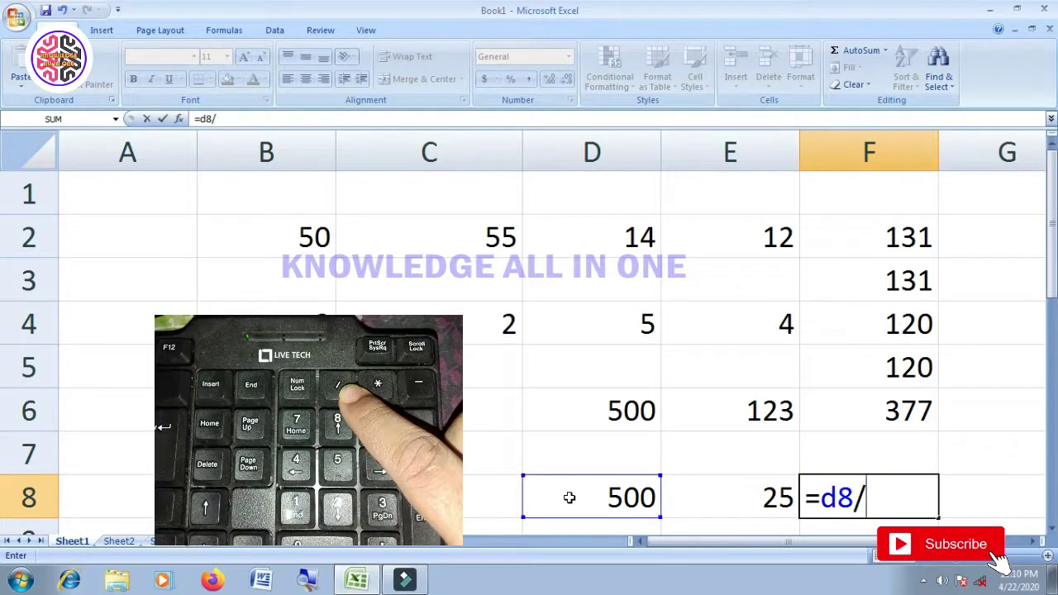
pyautogui.write('e8')
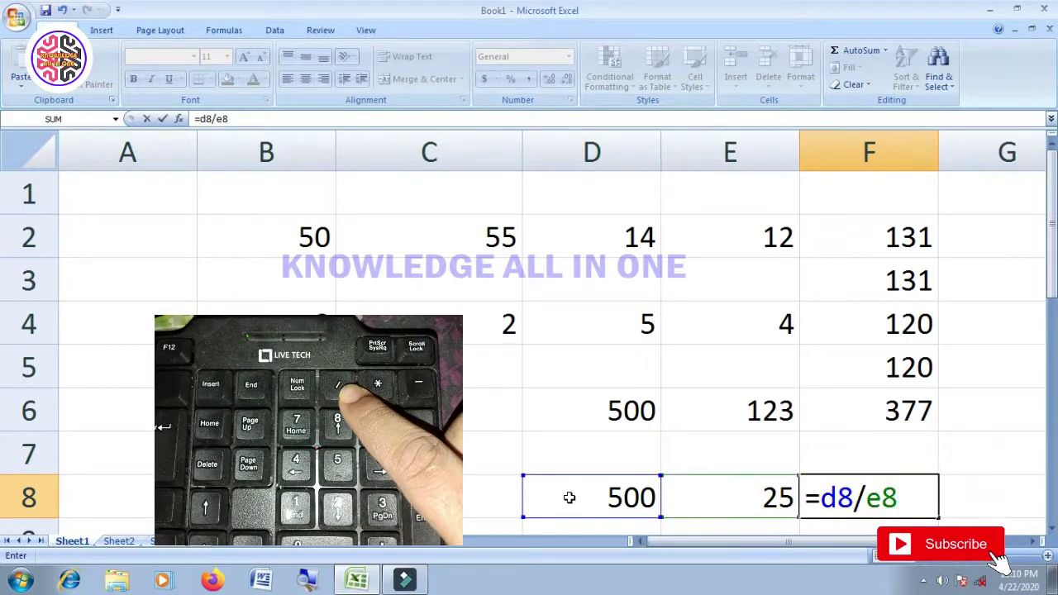
pyautogui.press('Return')
pyautogui.scroll(1, 607, 485)
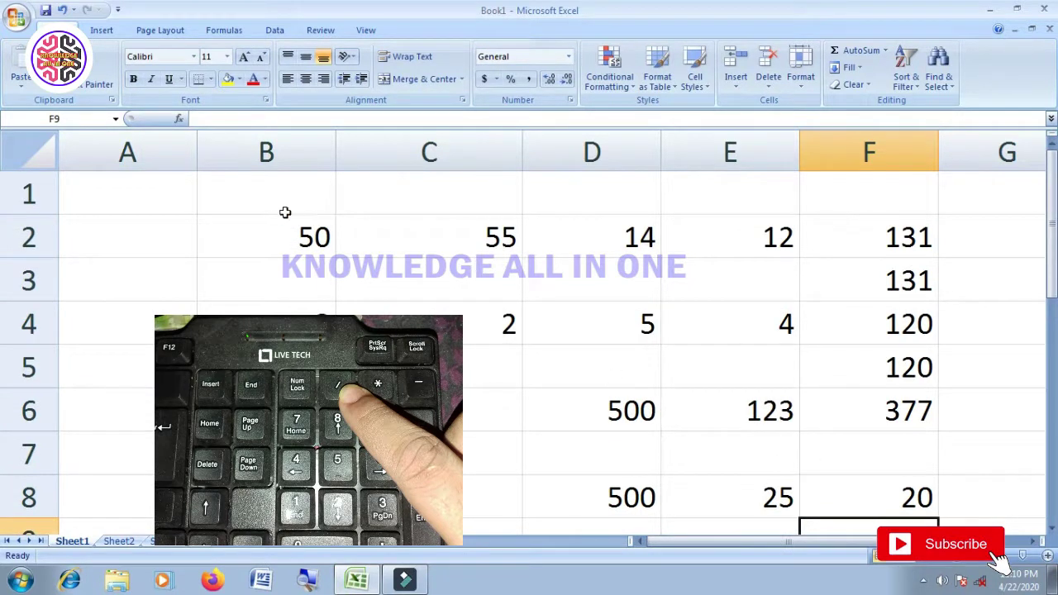
pyautogui.moveTo(281, 208); pyautogui.dragTo(852, 503)
# Clear B1:F8, select B2, and zoom out so columns up to H fit
pyautogui.press('Delete')
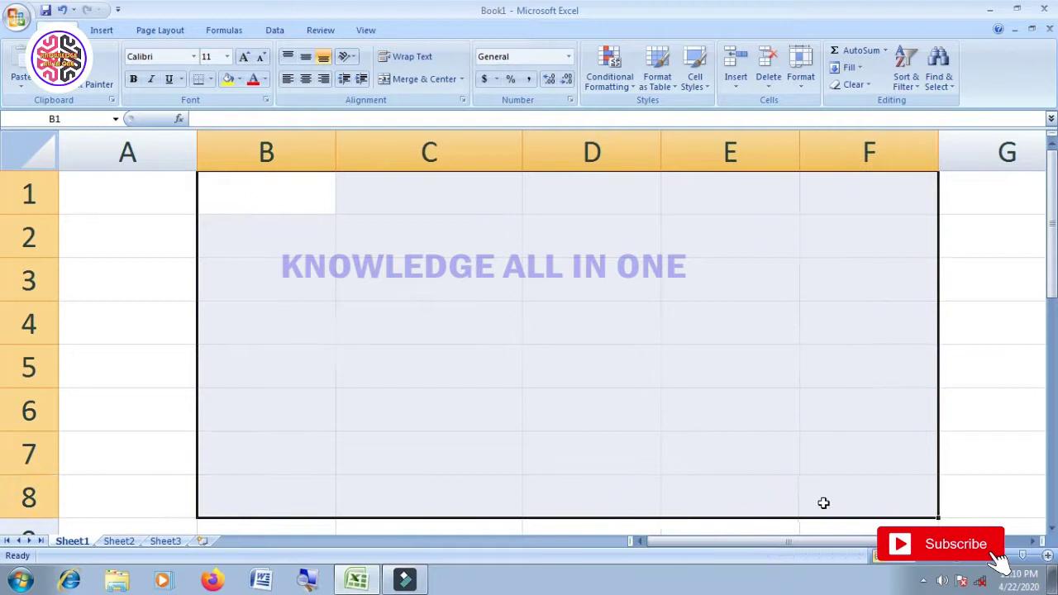
pyautogui.click(344, 381)
pyautogui.click(169, 246)
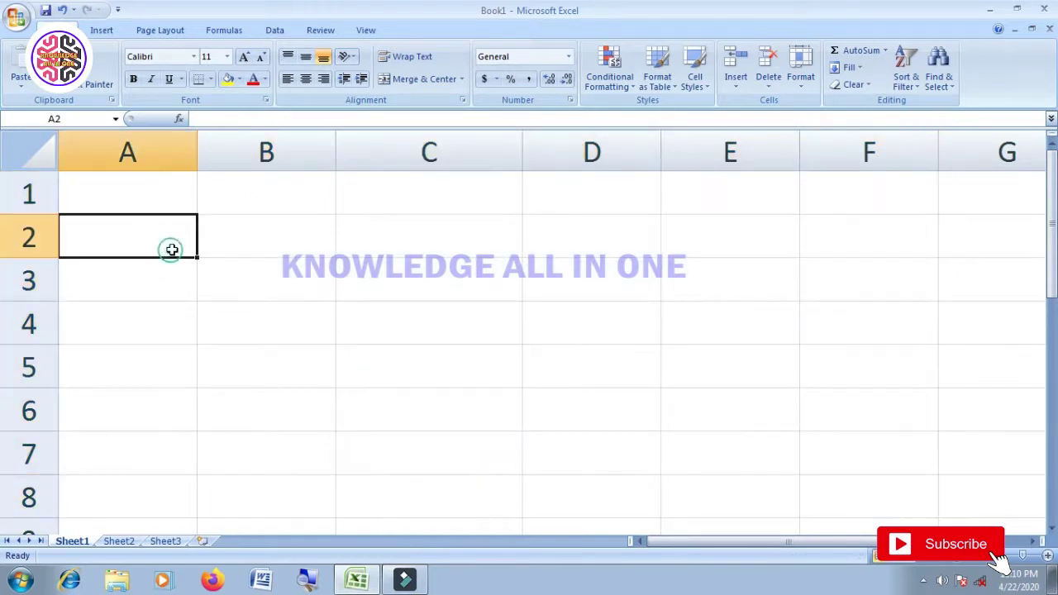
pyautogui.click(234, 246)
pyautogui.scroll(-1, 300, 313)
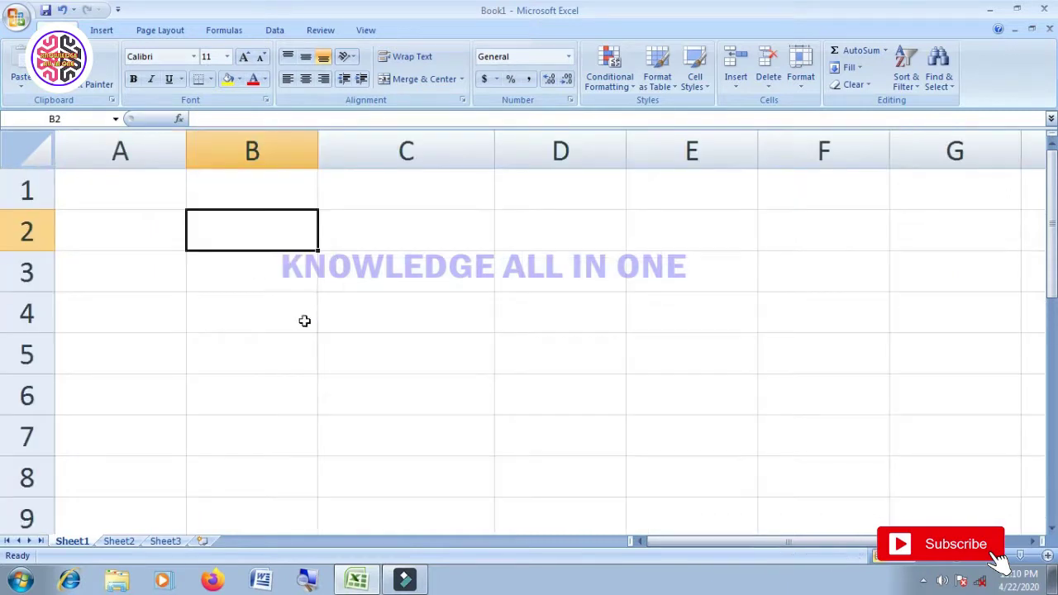
pyautogui.scroll(-1, 303, 319)
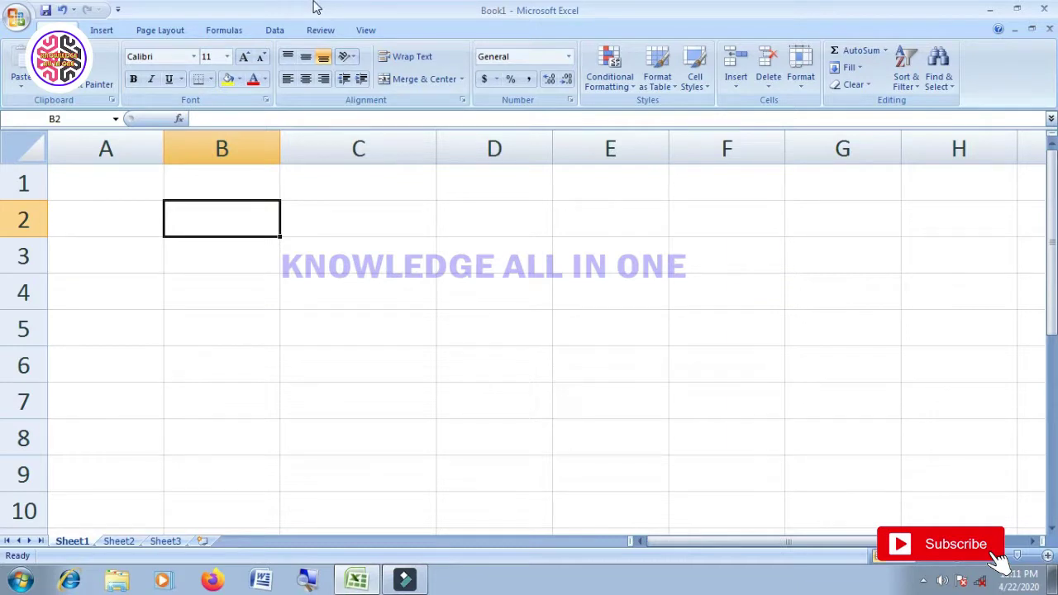
# Type the six headers Student Name, Bengali, English, Math, Computer and Total into B2:G2
pyautogui.write('Student Name')
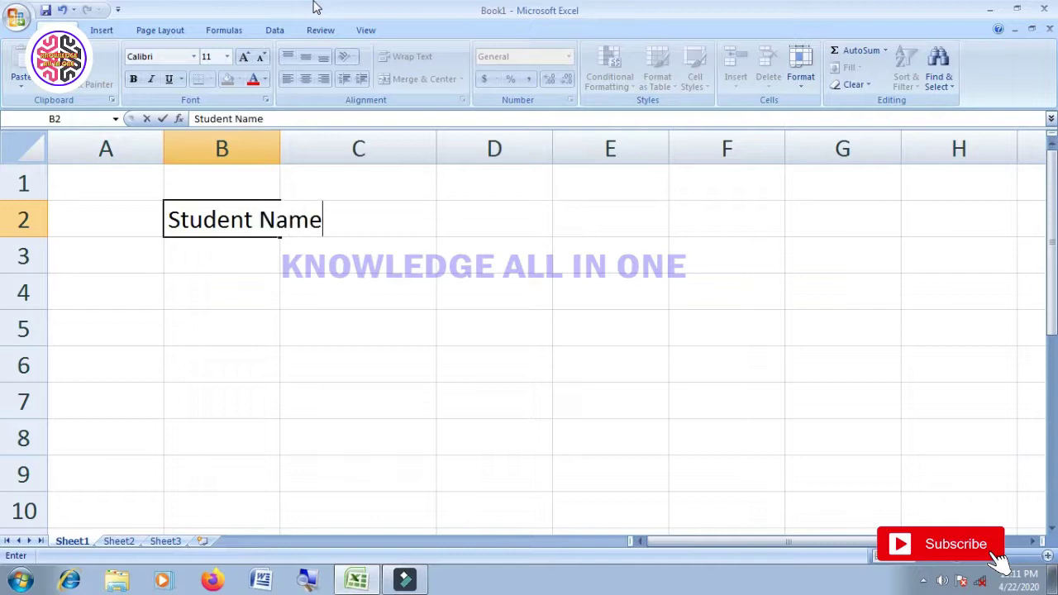
pyautogui.press('Tab')
pyautogui.write('B')
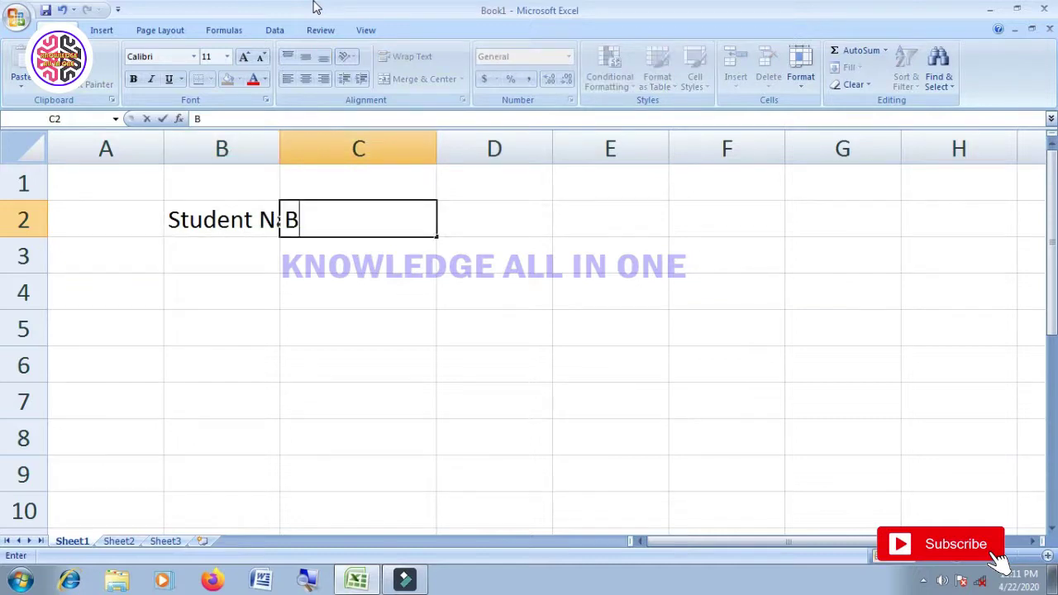
pyautogui.write('engali')
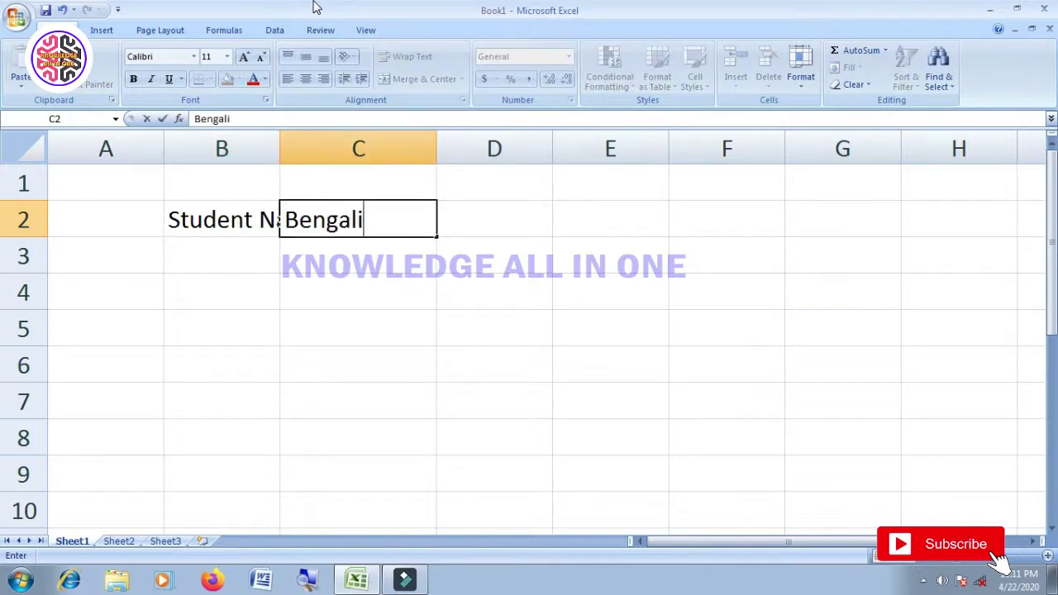
pyautogui.press('Tab')
pyautogui.write('Engli')
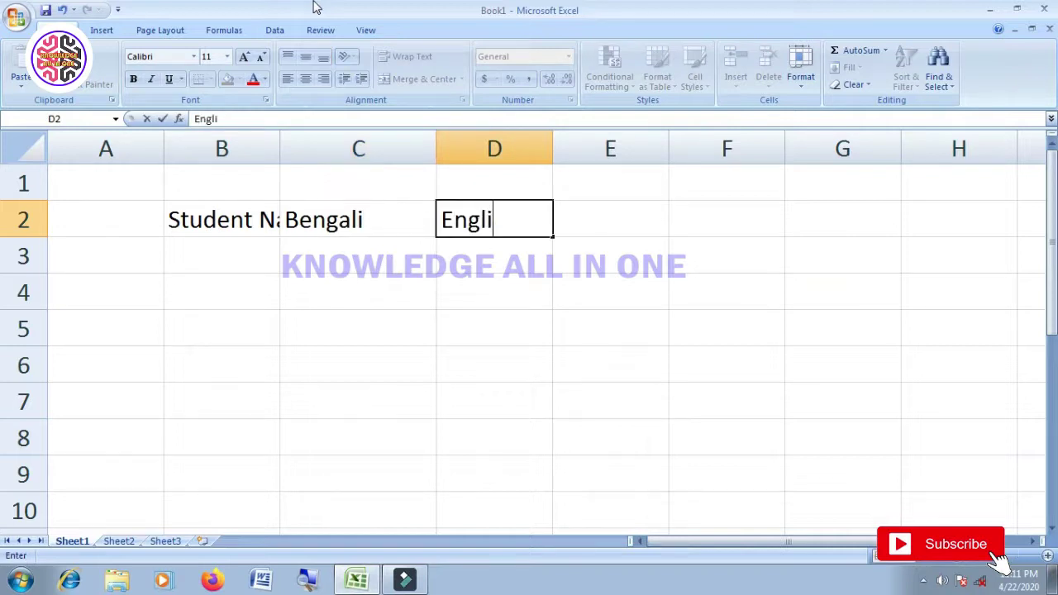
pyautogui.write('sh')
pyautogui.press('Tab')
pyautogui.write('Math')
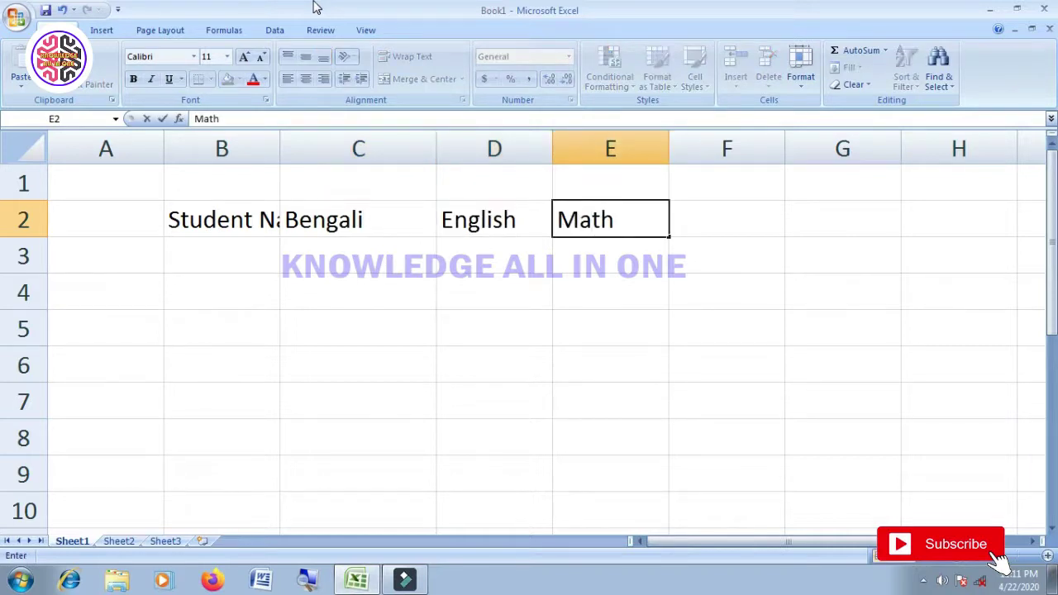
pyautogui.press('Tab')
pyautogui.write('Computer')
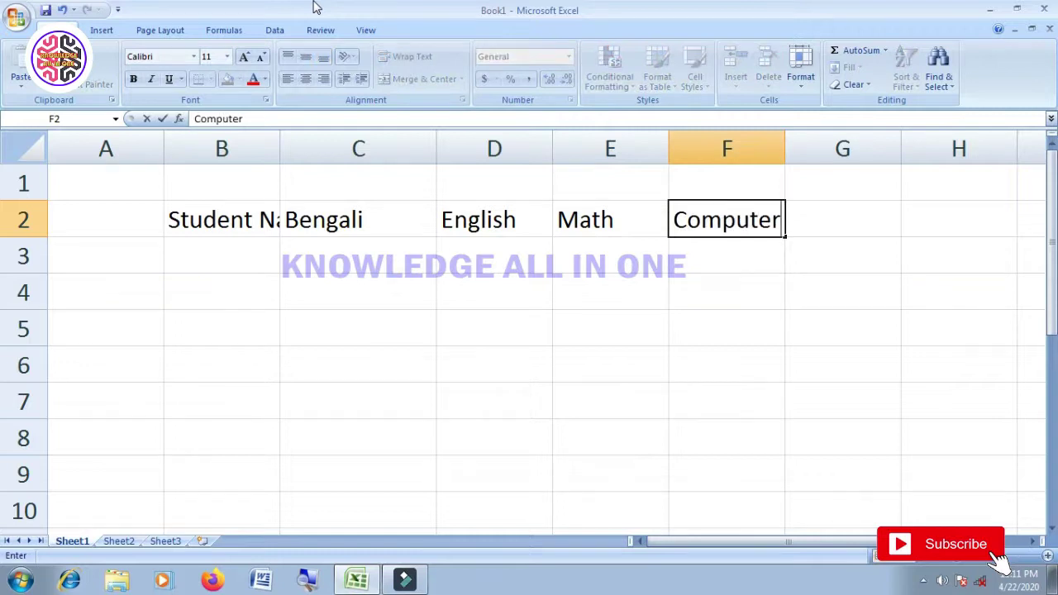
pyautogui.press('Tab')
pyautogui.write('Total')
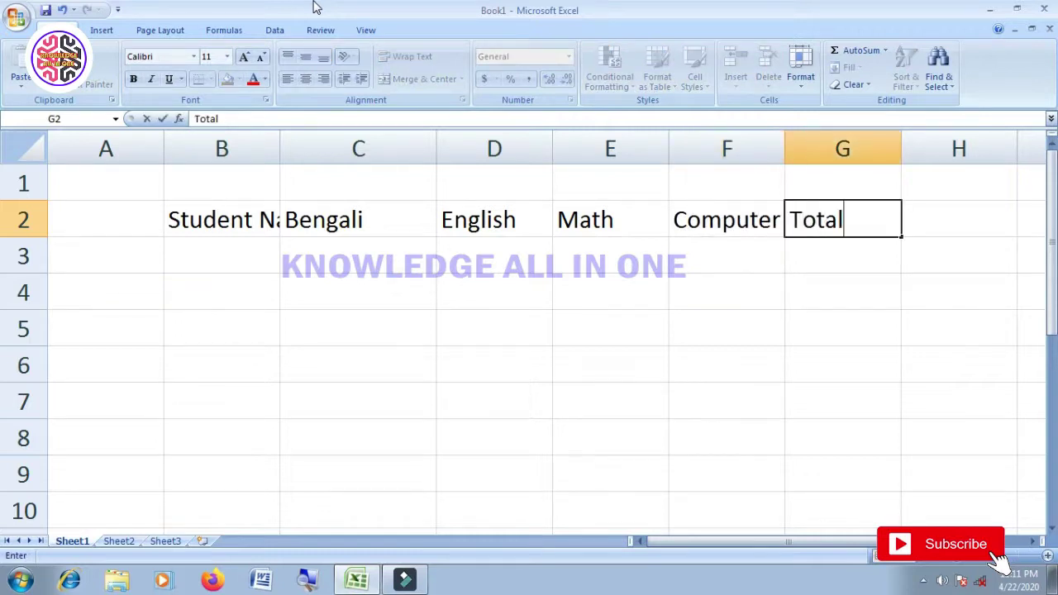
pyautogui.press('Return')
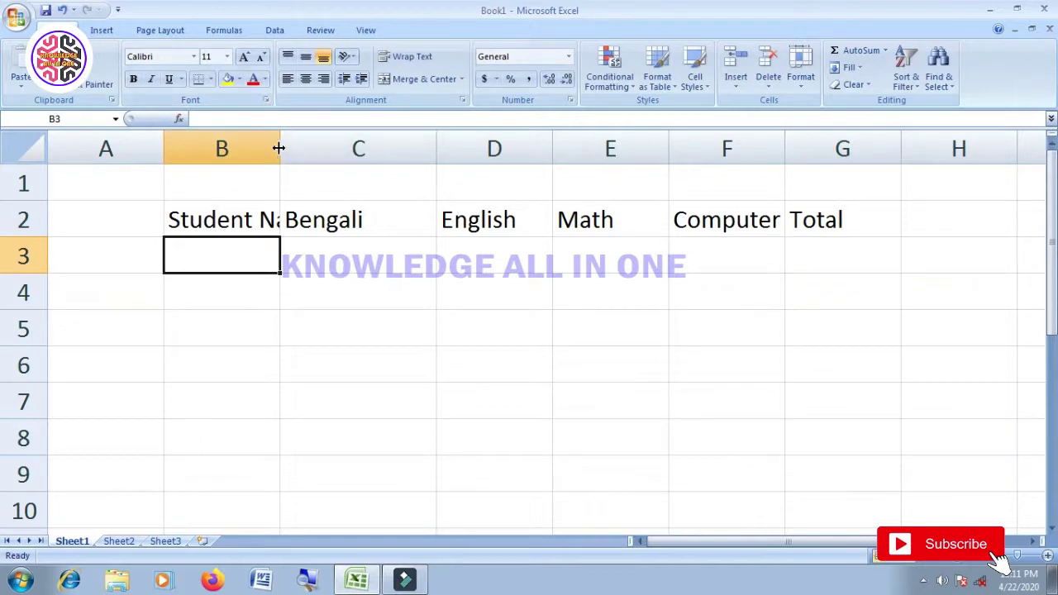
# Check the full Student Name text in B2 and drag column B wider so it fits
pyautogui.click(345, 312)
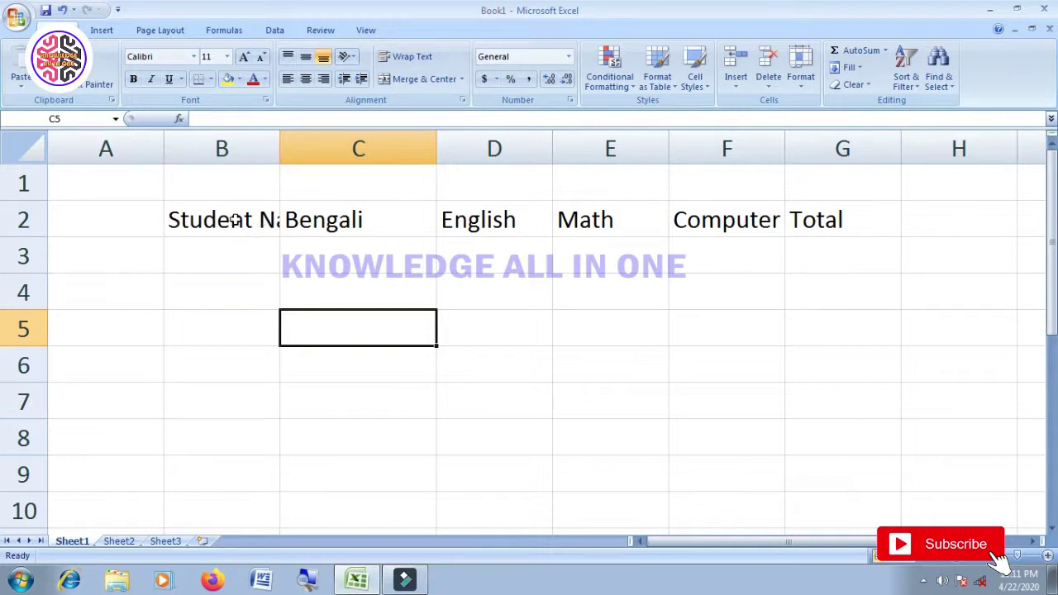
pyautogui.doubleClick(237, 223)
pyautogui.doubleClick(237, 223)
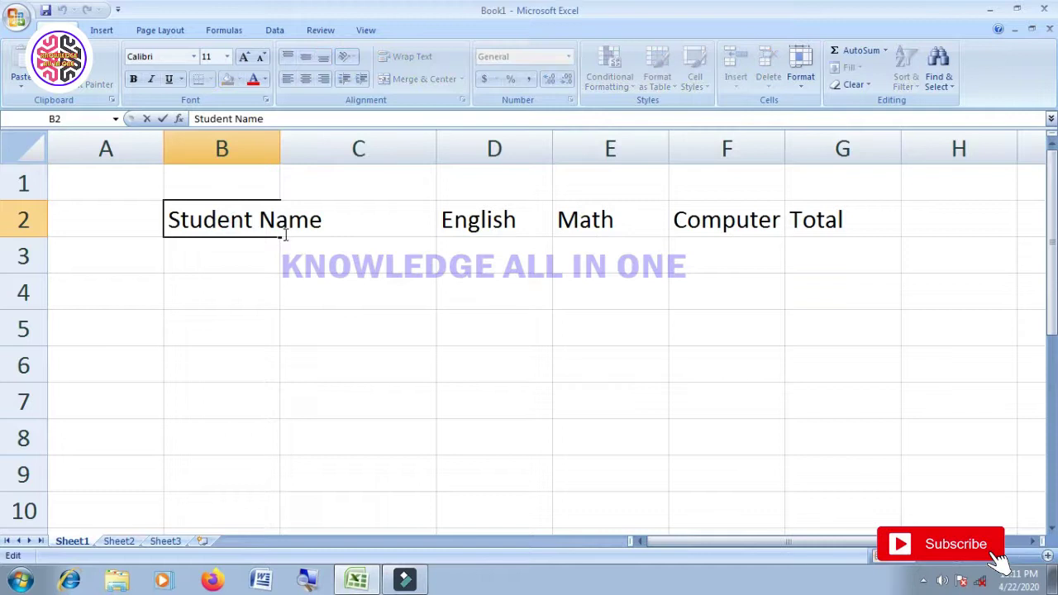
pyautogui.press('Return')
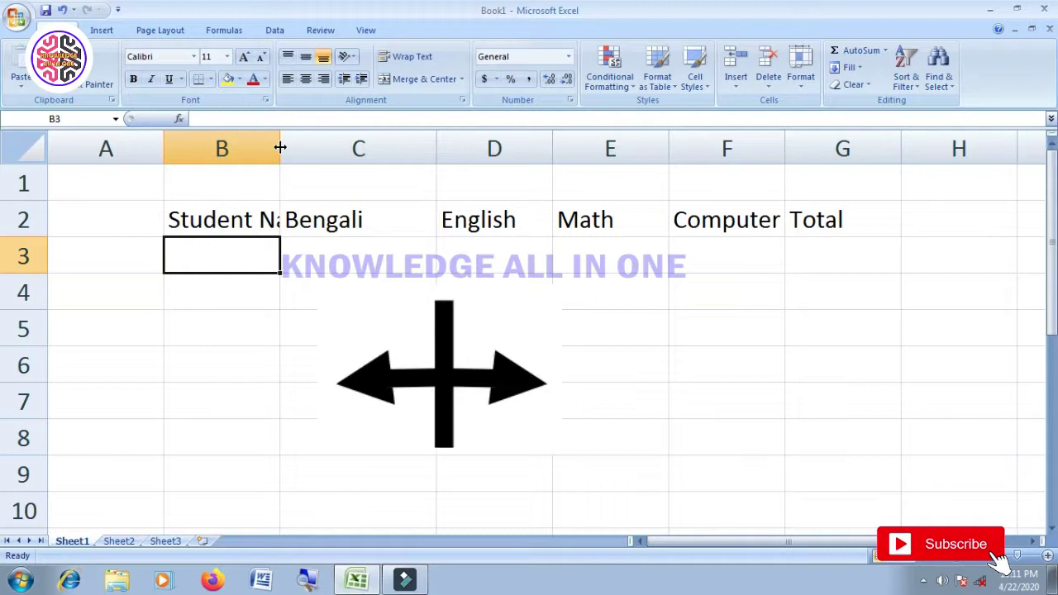
pyautogui.moveTo(281, 148); pyautogui.dragTo(335, 147)
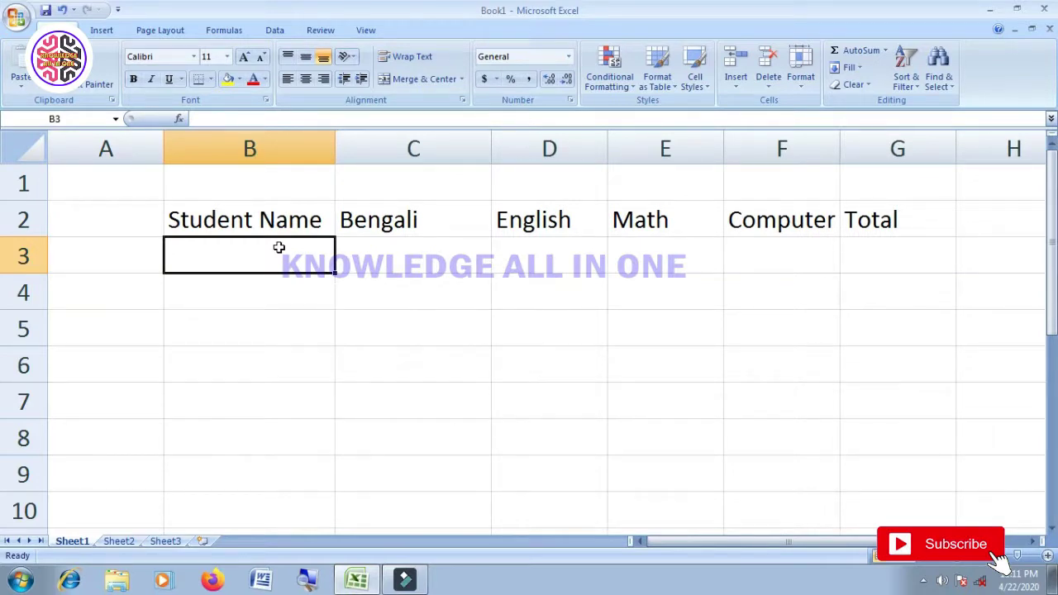
pyautogui.click(416, 346)
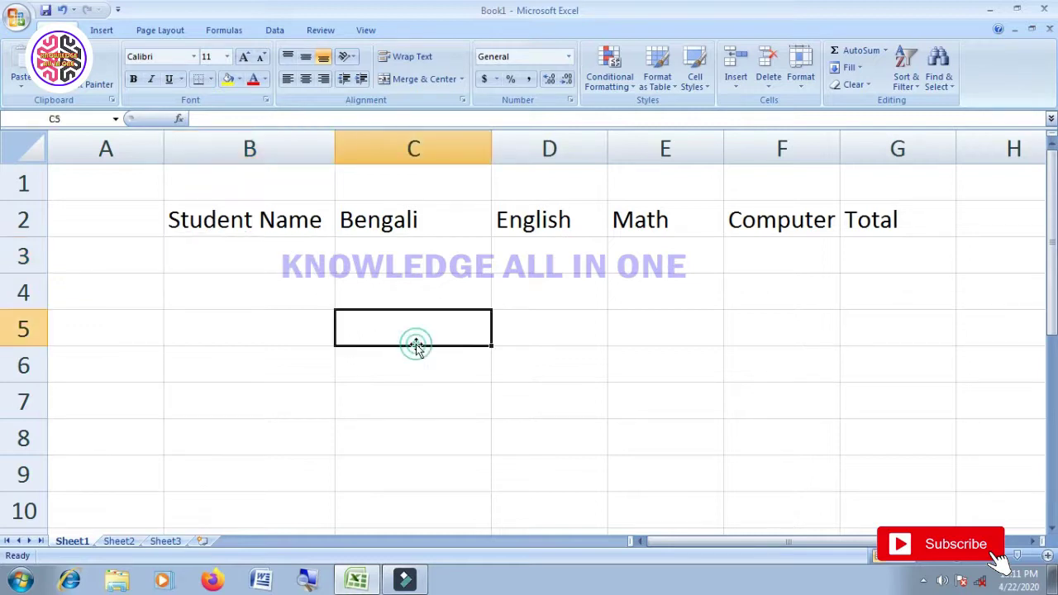
pyautogui.click(279, 258)
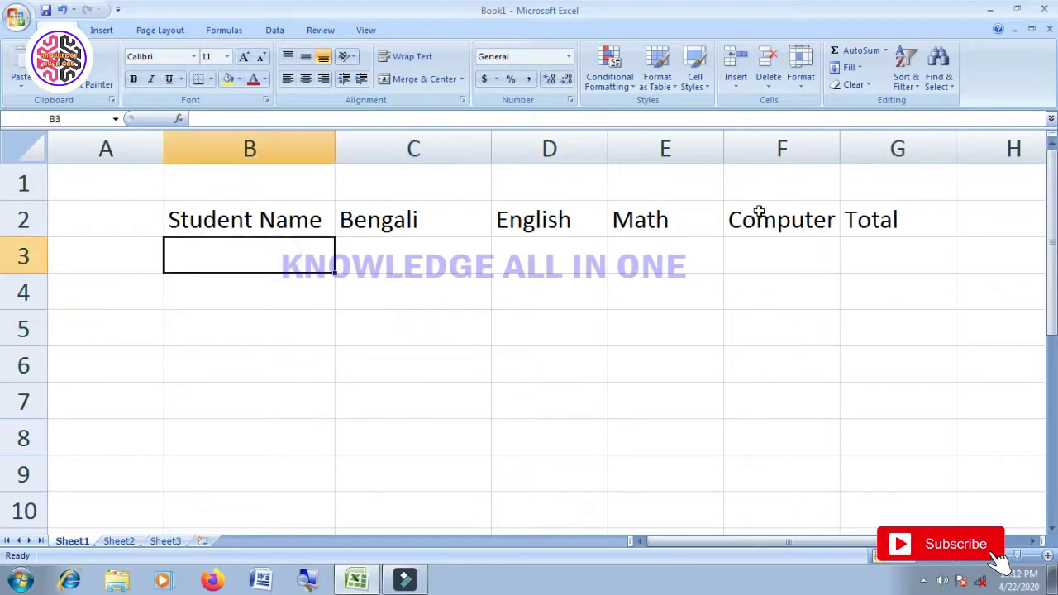
# Enter the four student names down B3:B6
pyautogui.write('Amal')
pyautogui.press('Return')
pyautogui.write('Bimal')
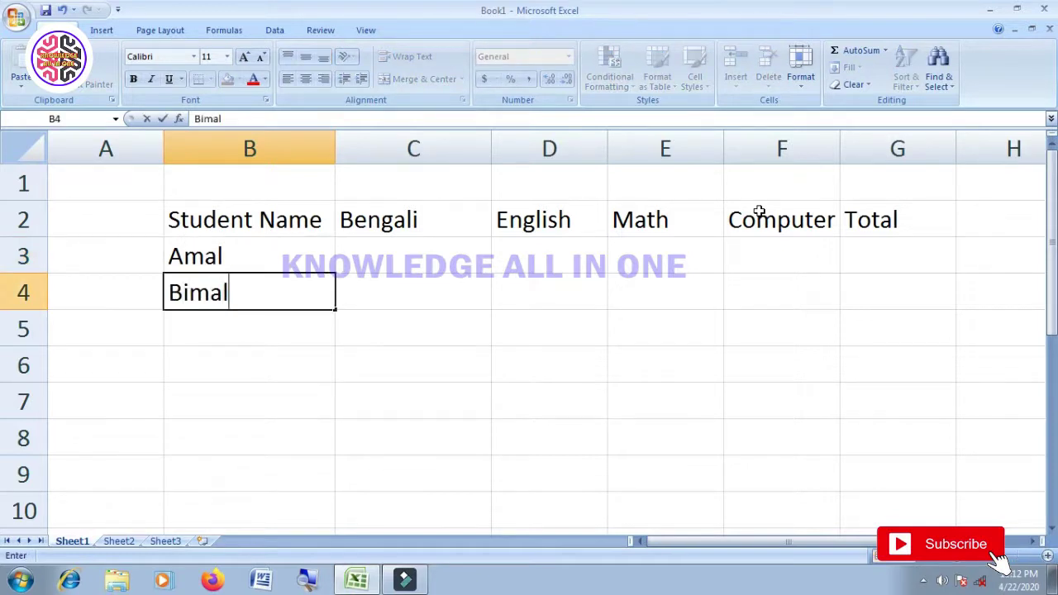
pyautogui.press('Return')
pyautogui.write('Kamal')
pyautogui.press('Return')
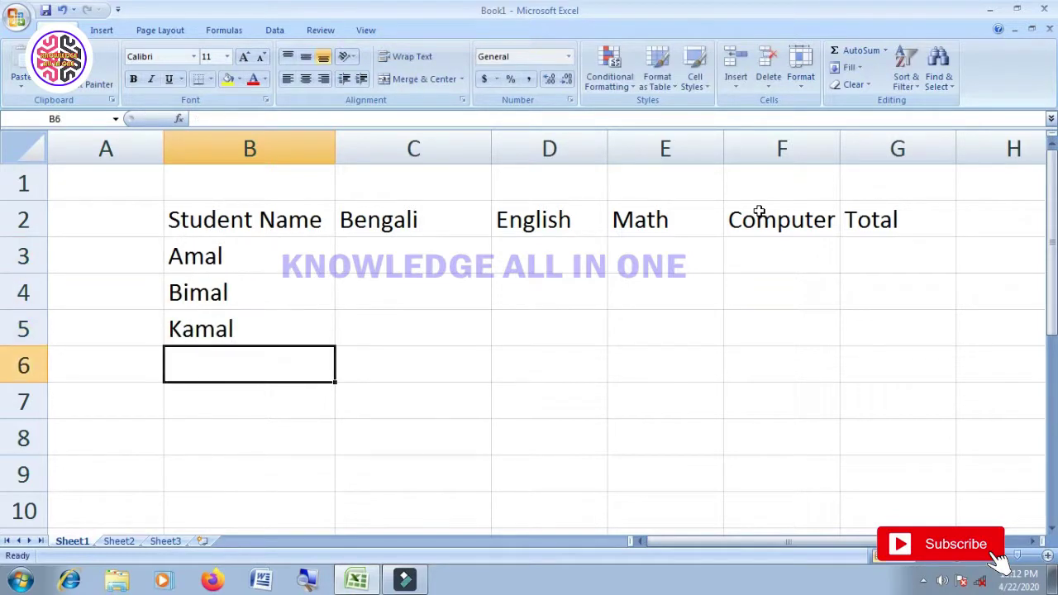
pyautogui.write('Shyamal')
pyautogui.press('Tab')
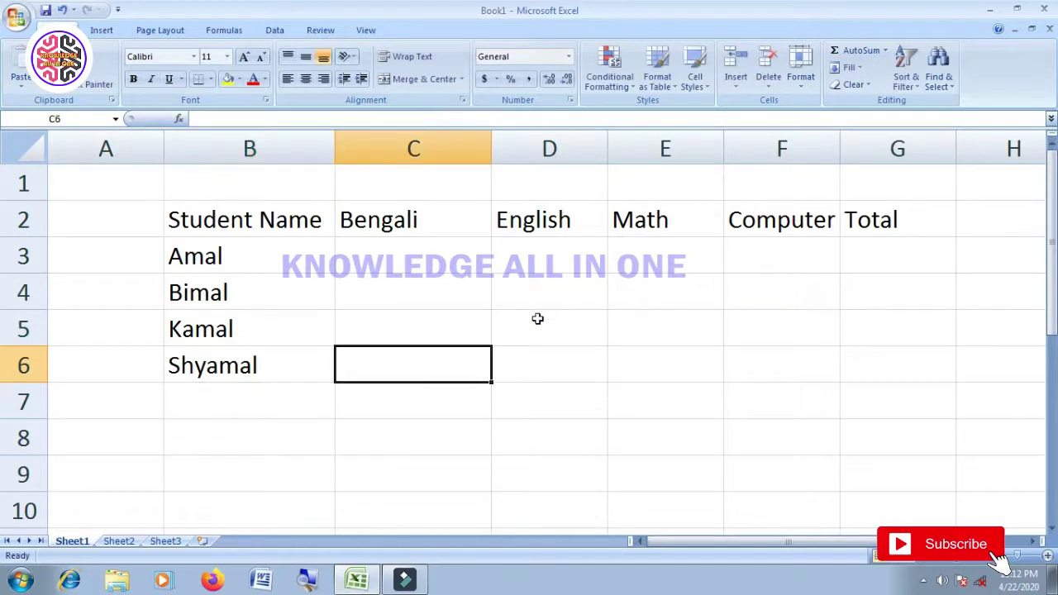
# Enter the first student's marks 52, 35, 44 and 74 in C3:F3
pyautogui.click(433, 258)
pyautogui.write('52')
pyautogui.press('Tab')
pyautogui.write('35')
pyautogui.press('Tab')
pyautogui.write('44')
pyautogui.press('Tab')
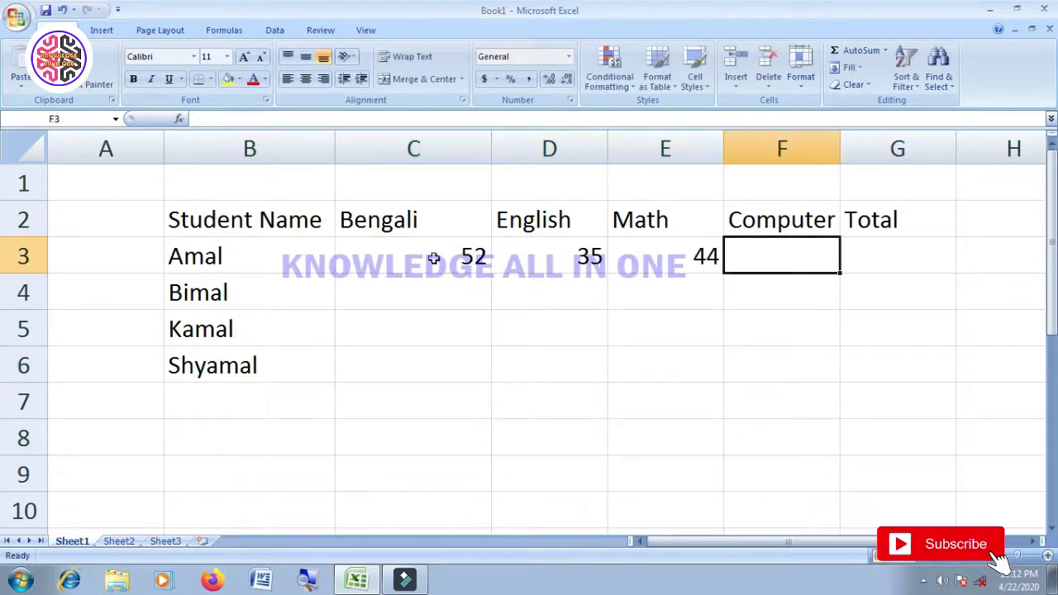
pyautogui.write('74')
pyautogui.press('Return')
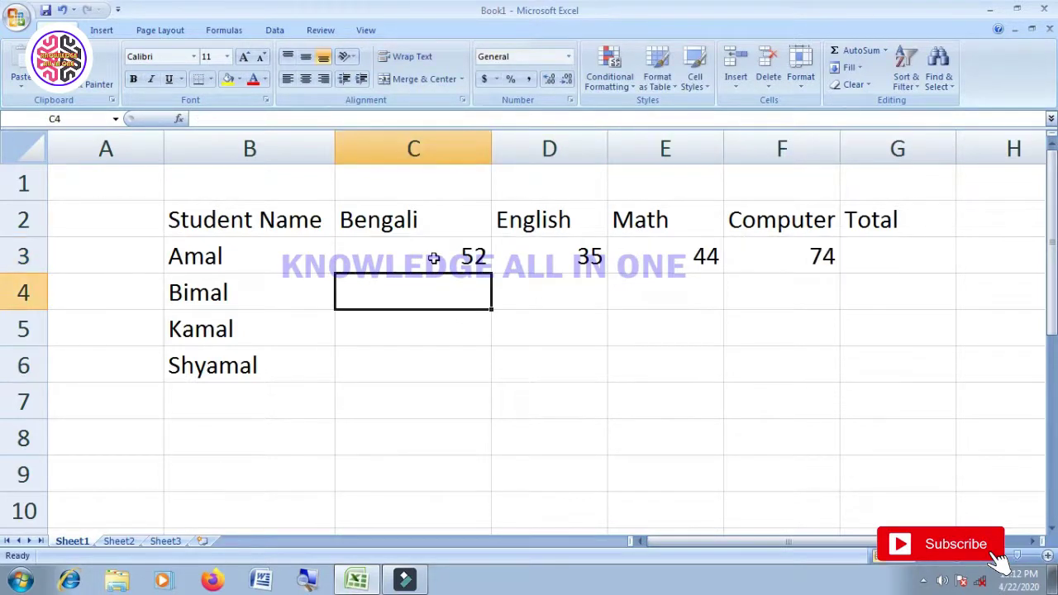
# Enter the second student's marks 65, 58, 84 and 74 in C4:F4
pyautogui.write('65')
pyautogui.press('Tab')
pyautogui.write('5')
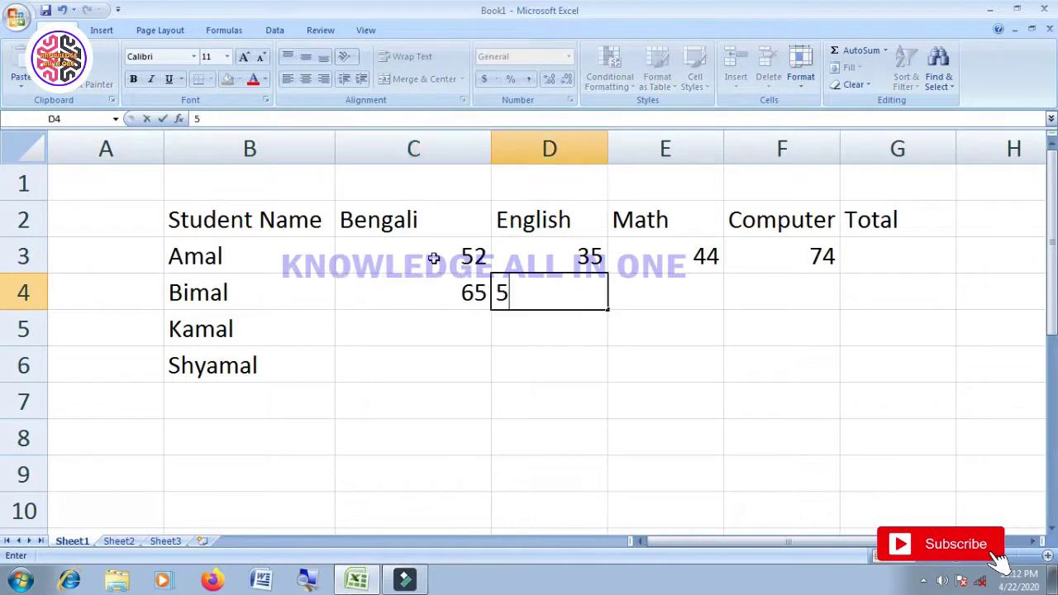
pyautogui.write('8')
pyautogui.press('Tab')
pyautogui.write('84')
pyautogui.press('Tab')
pyautogui.write('74')
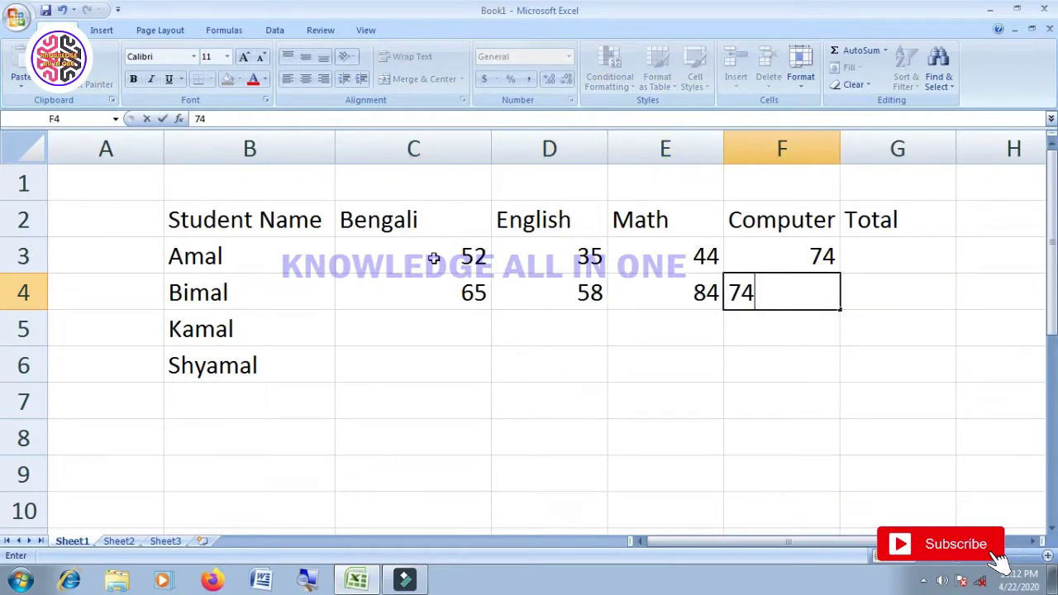
pyautogui.press('Return')
# Enter the third student's marks 88, 99, 75 and 88 in C5:F5
pyautogui.write('88')
pyautogui.press('Tab')
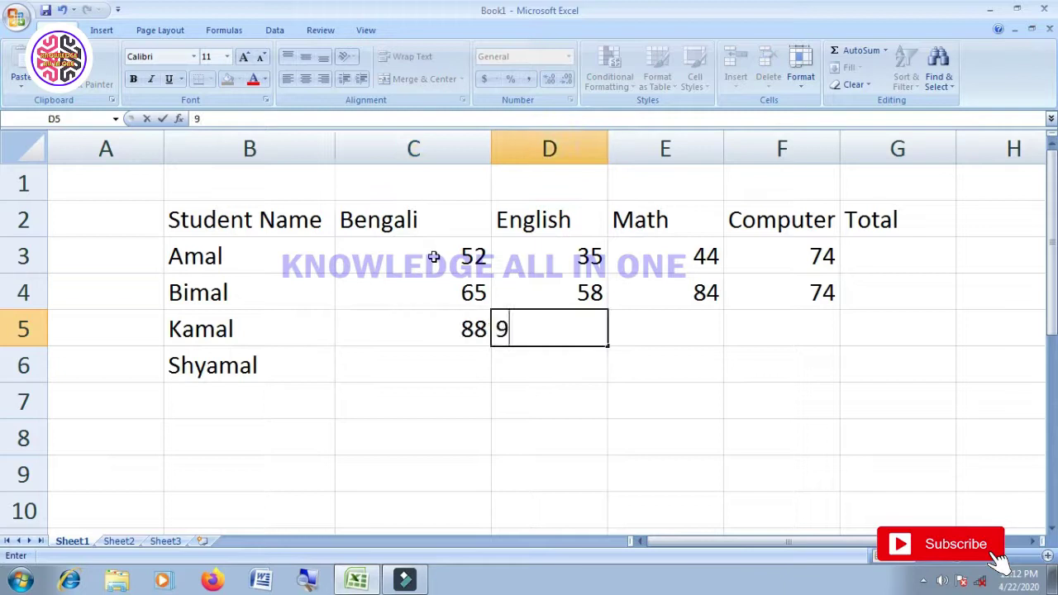
pyautogui.write('99')
pyautogui.press('Tab')
pyautogui.write('75')
pyautogui.press('Tab')
pyautogui.write('88')
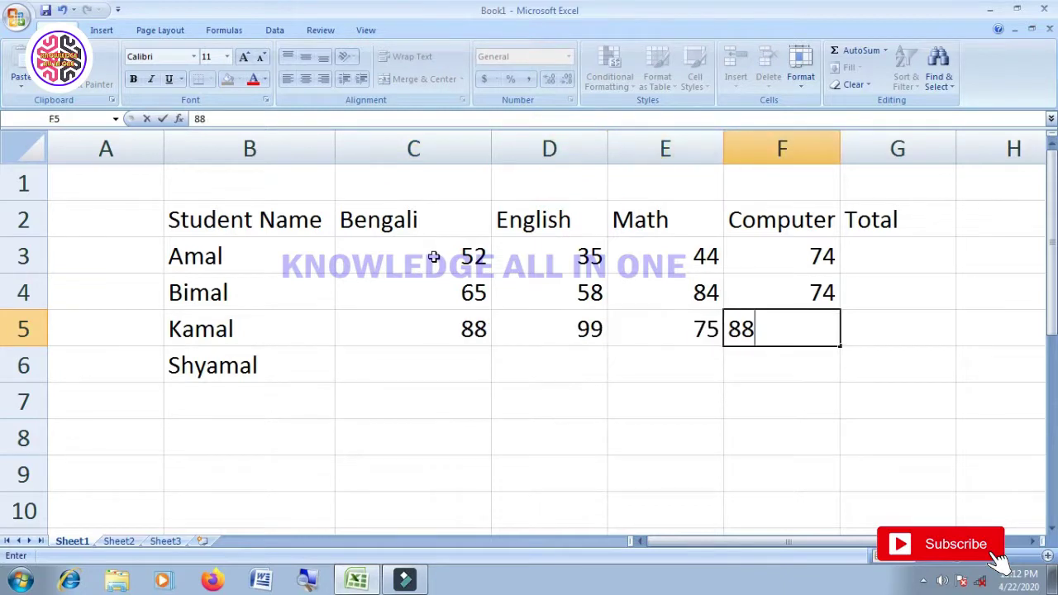
pyautogui.press('Return')
# Enter the last student's marks 32, 25, 65 and 42 in C6:F6
pyautogui.write('32')
pyautogui.press('Tab')
pyautogui.write('25')
pyautogui.press('Tab')
pyautogui.write('65')
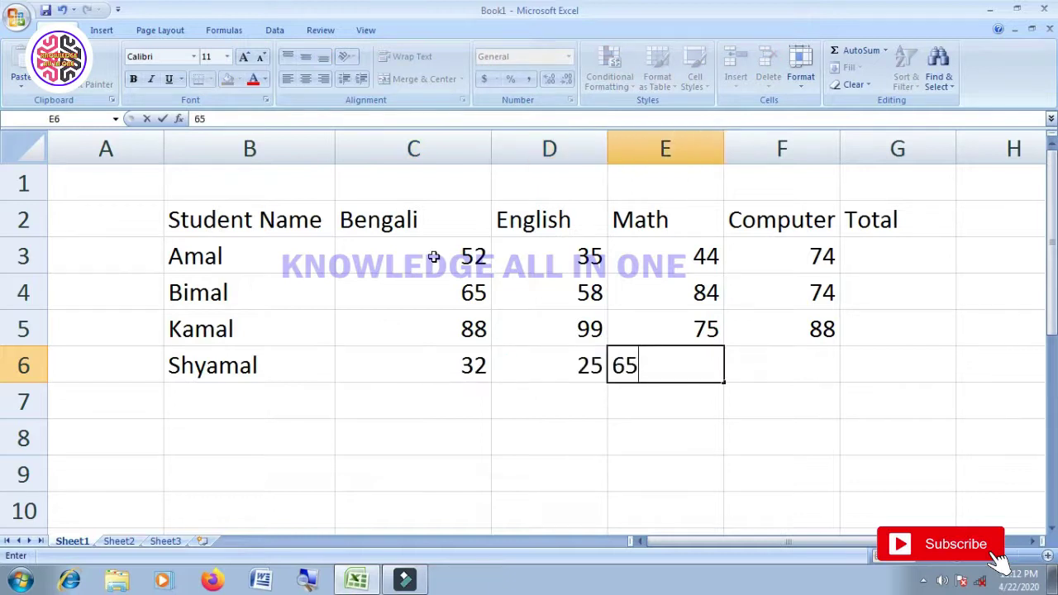
pyautogui.press('Tab')
pyautogui.write('42')
pyautogui.press('Return')
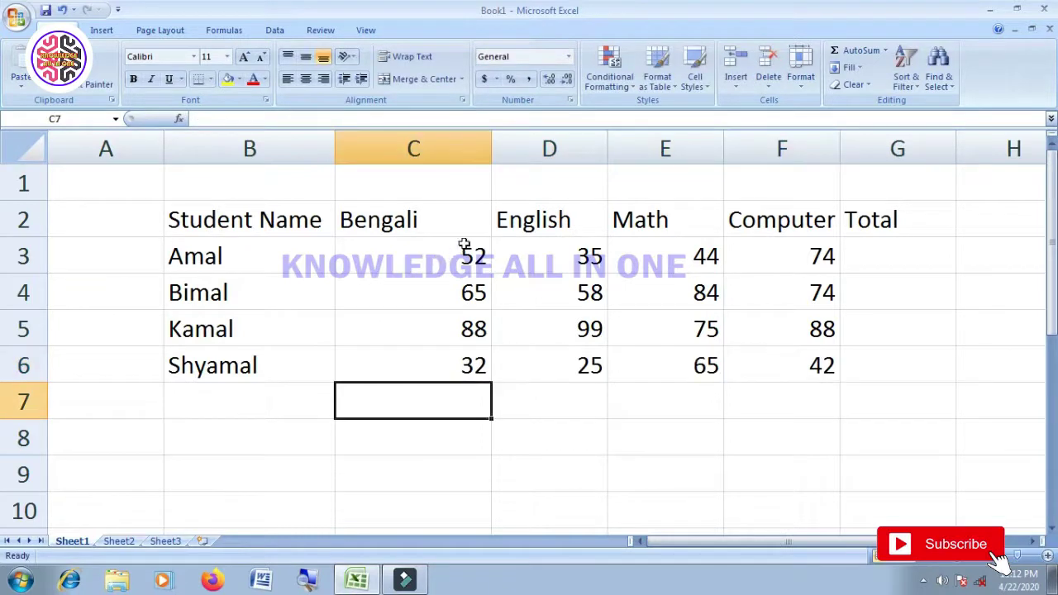
# Enter =SUM(C3:F3) in G3 so the first total reads 205, then inspect the formula
pyautogui.click(897, 262)
pyautogui.write('=')
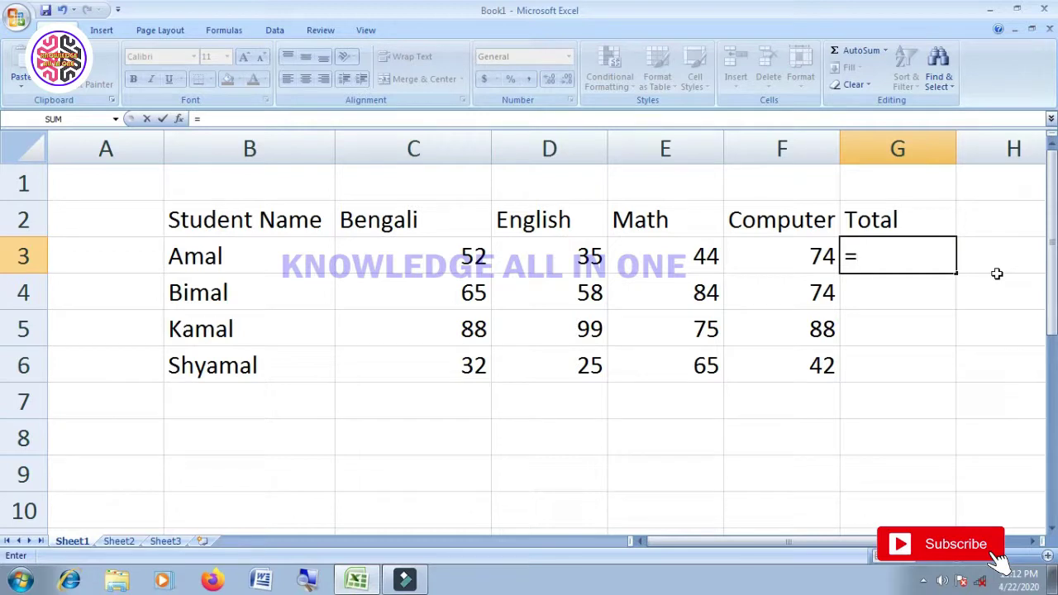
pyautogui.write('sum')
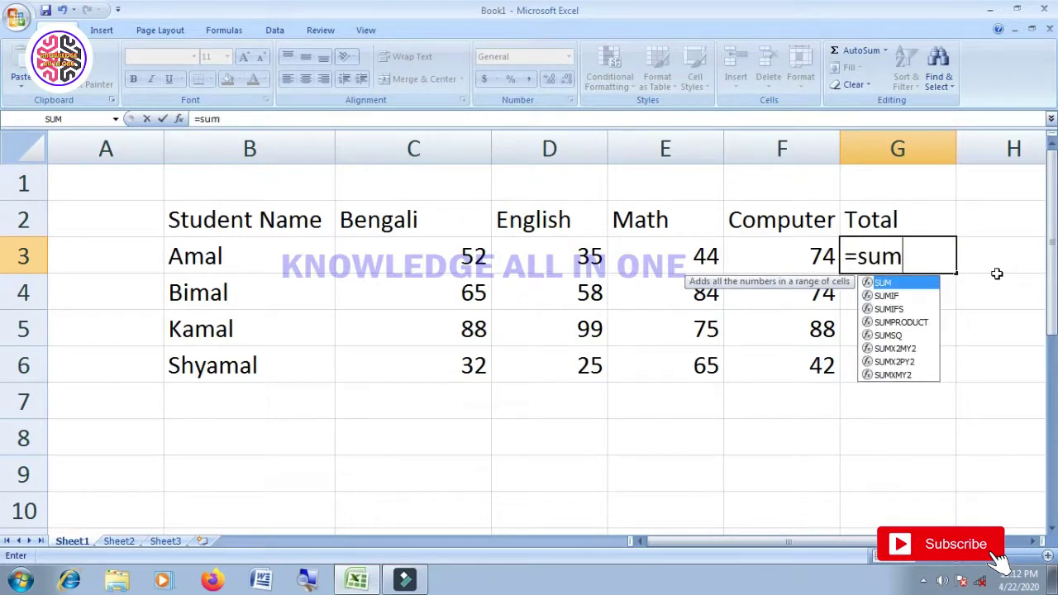
pyautogui.write('(')
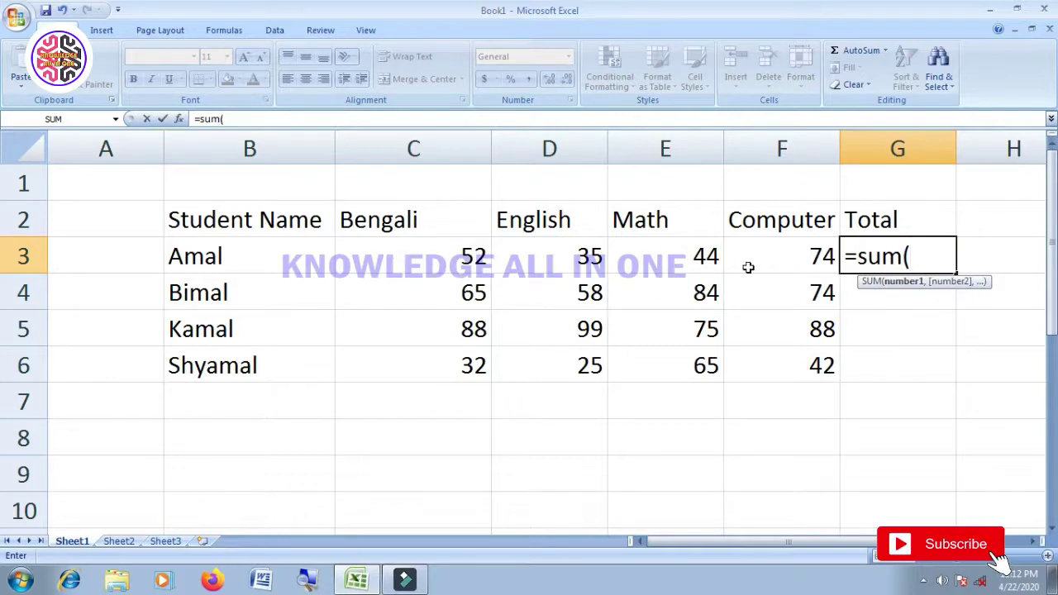
pyautogui.write('c')
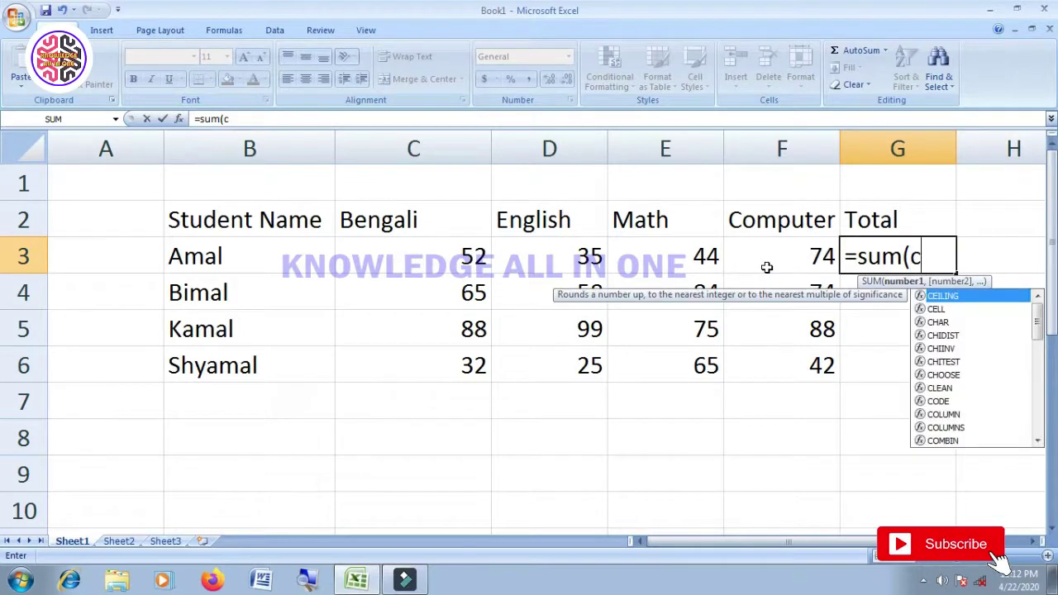
pyautogui.write('3')
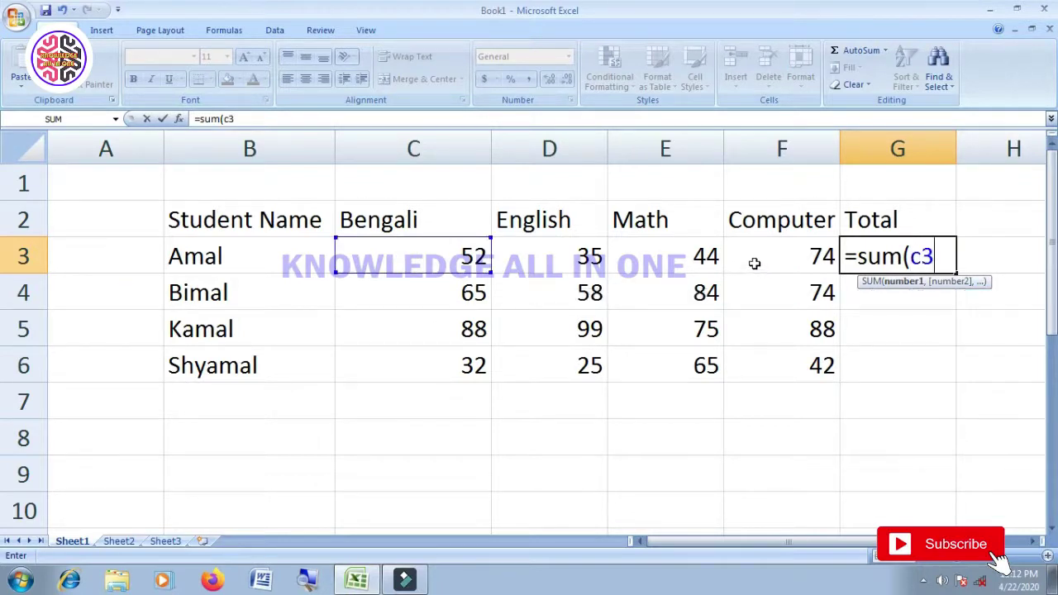
pyautogui.write('f3')
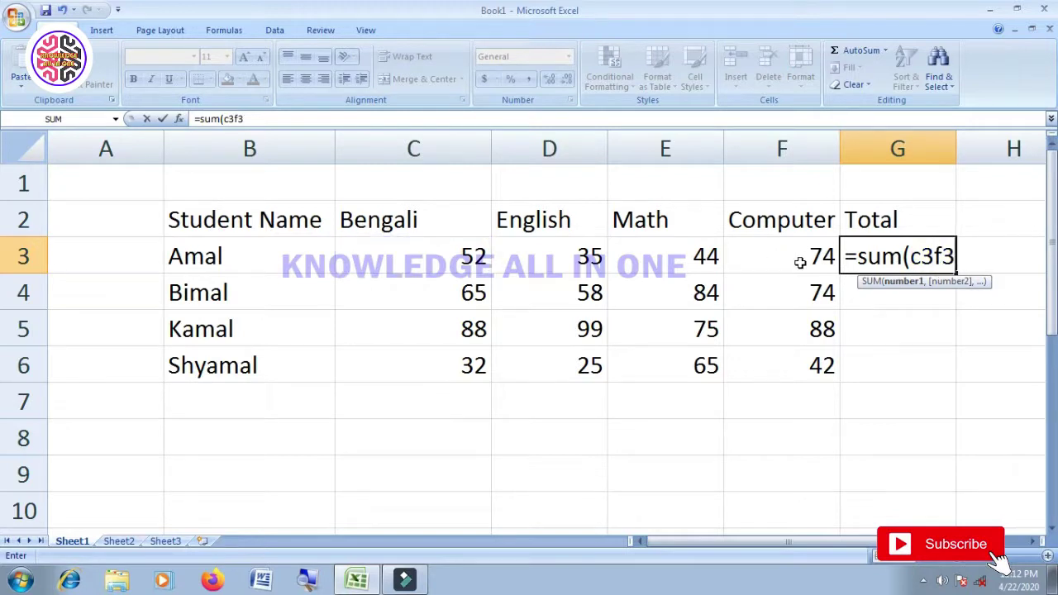
pyautogui.press('BackSpace')
pyautogui.press('BackSpace')
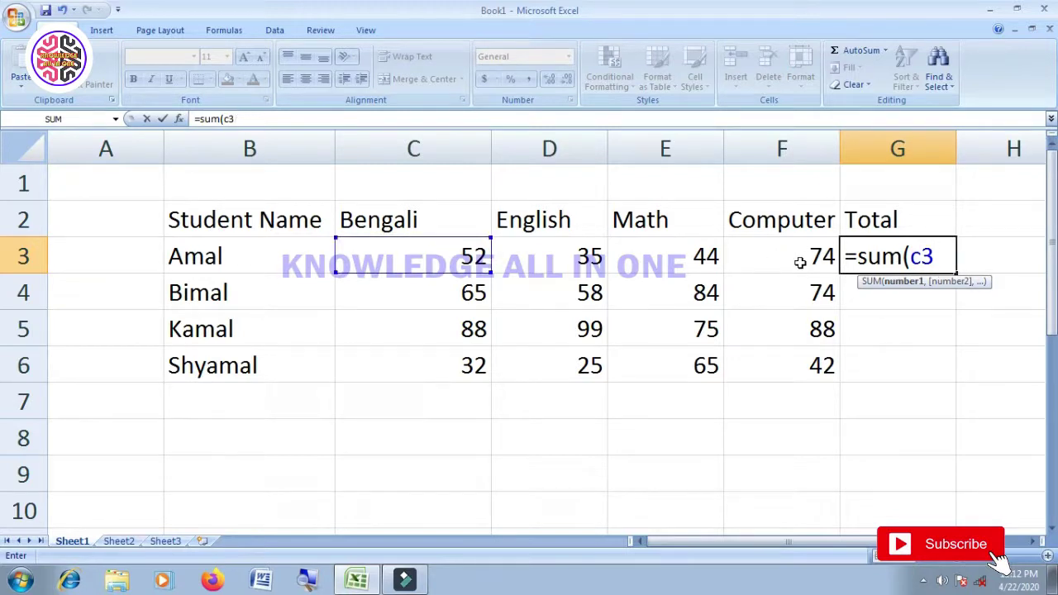
pyautogui.write(':f3)')
pyautogui.press('Return')
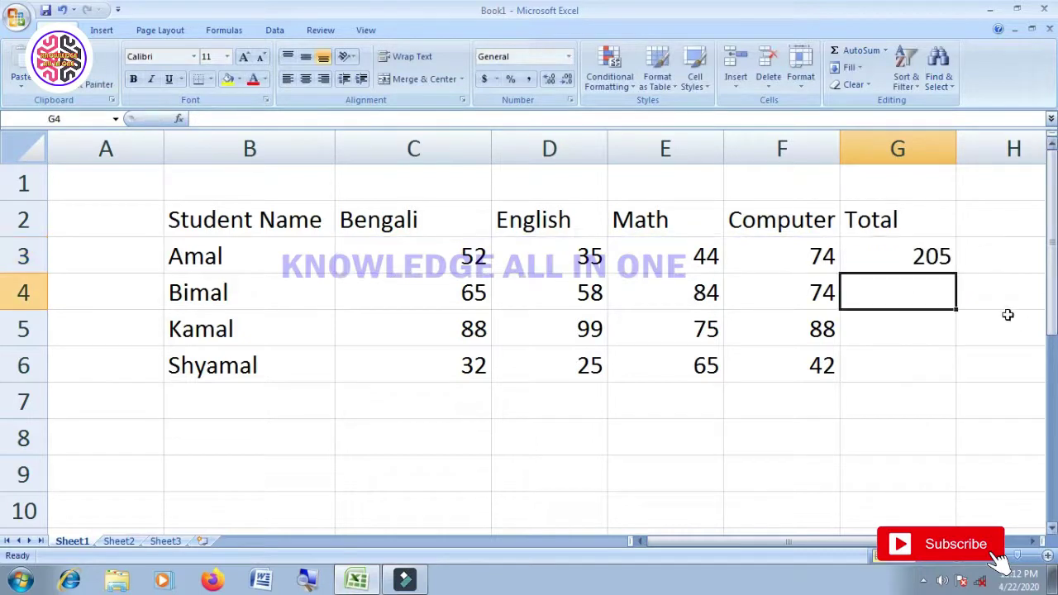
pyautogui.click(897, 262)
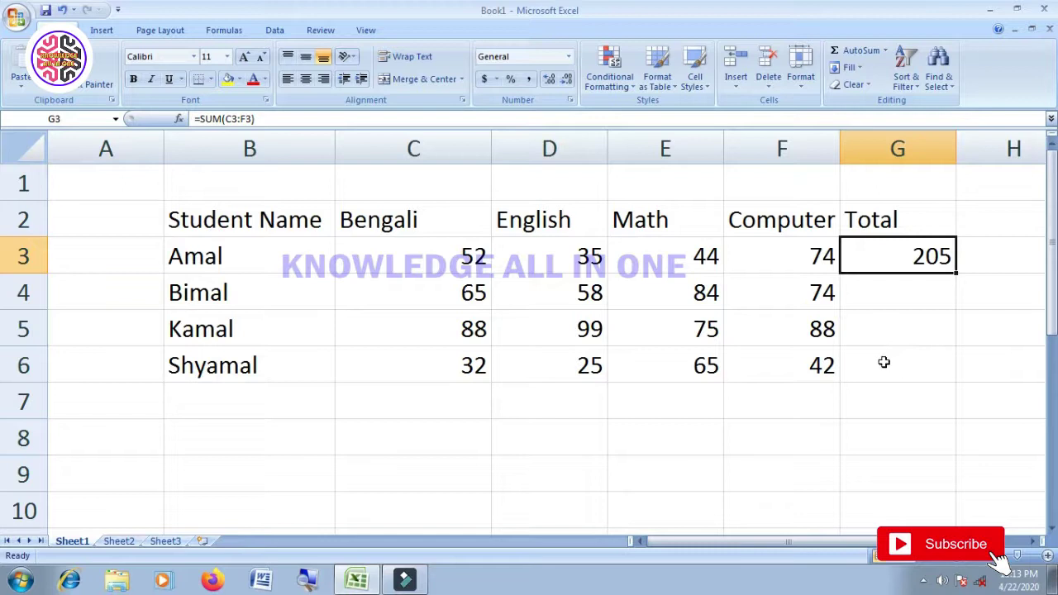
pyautogui.click(881, 298)
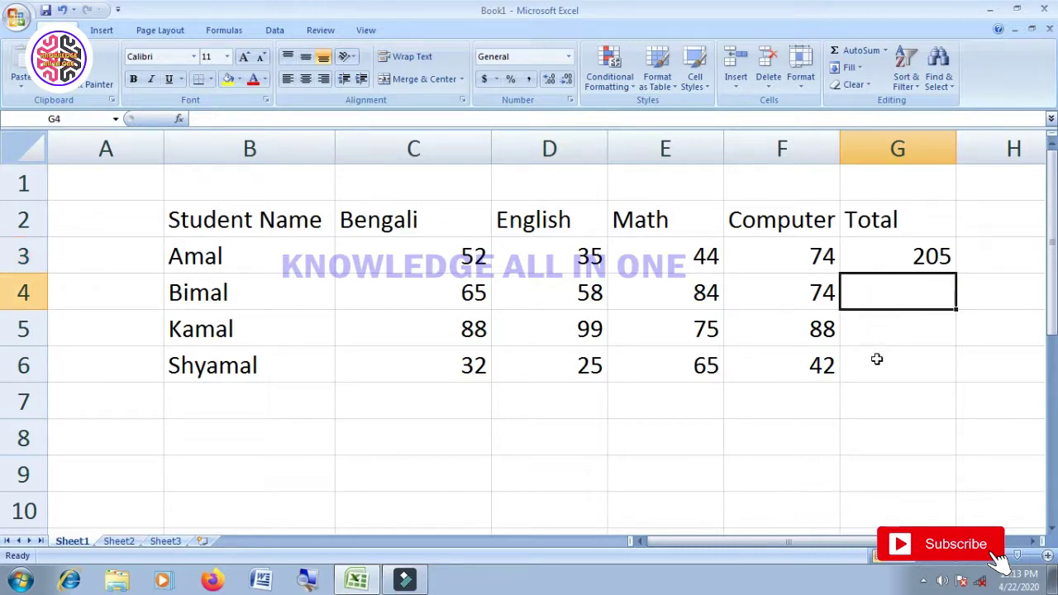
pyautogui.click(902, 258)
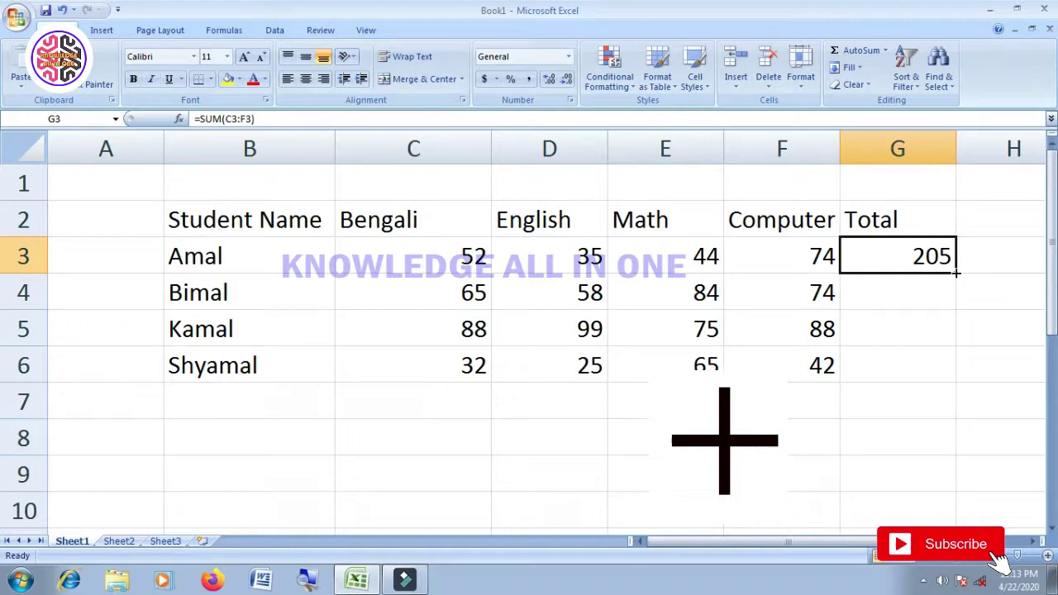
# Fill the G3 sum formula down to G6 and check the totals 281, 350 and 164
pyautogui.moveTo(957, 272); pyautogui.dragTo(956, 378)
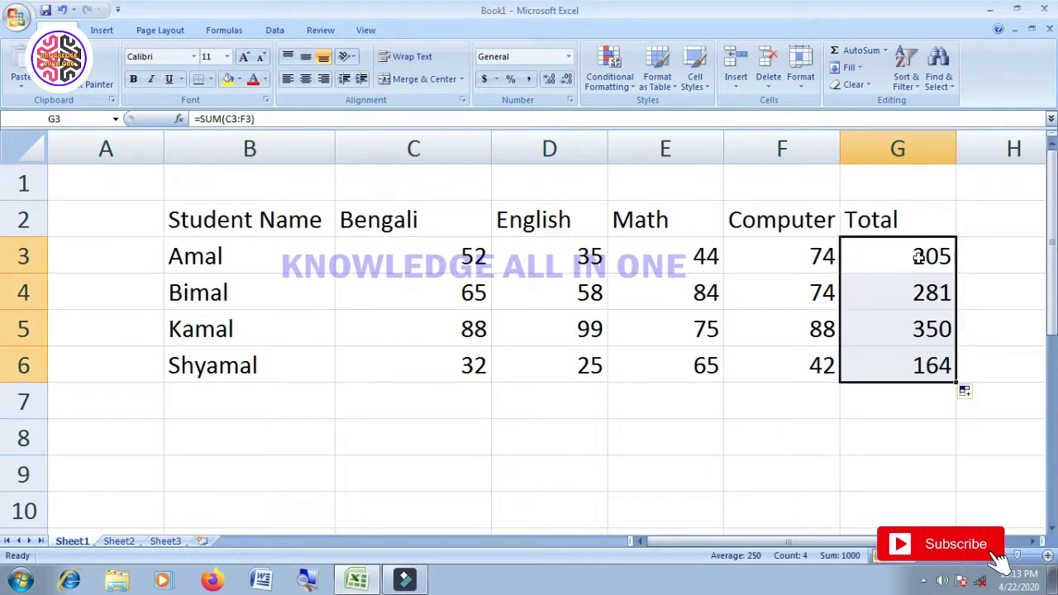
pyautogui.click(904, 281)
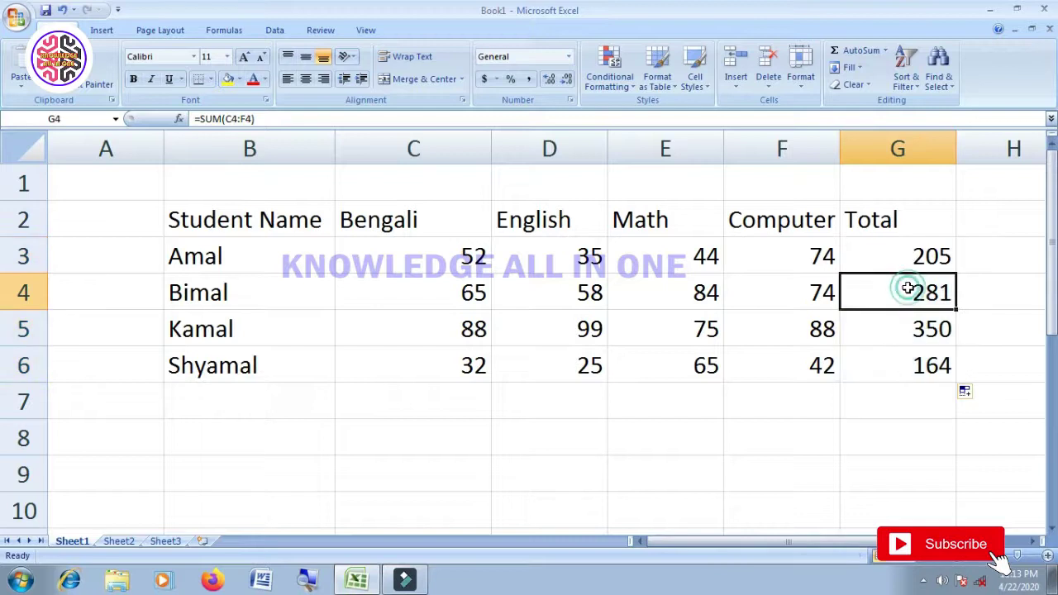
pyautogui.click(891, 327)
pyautogui.click(891, 366)
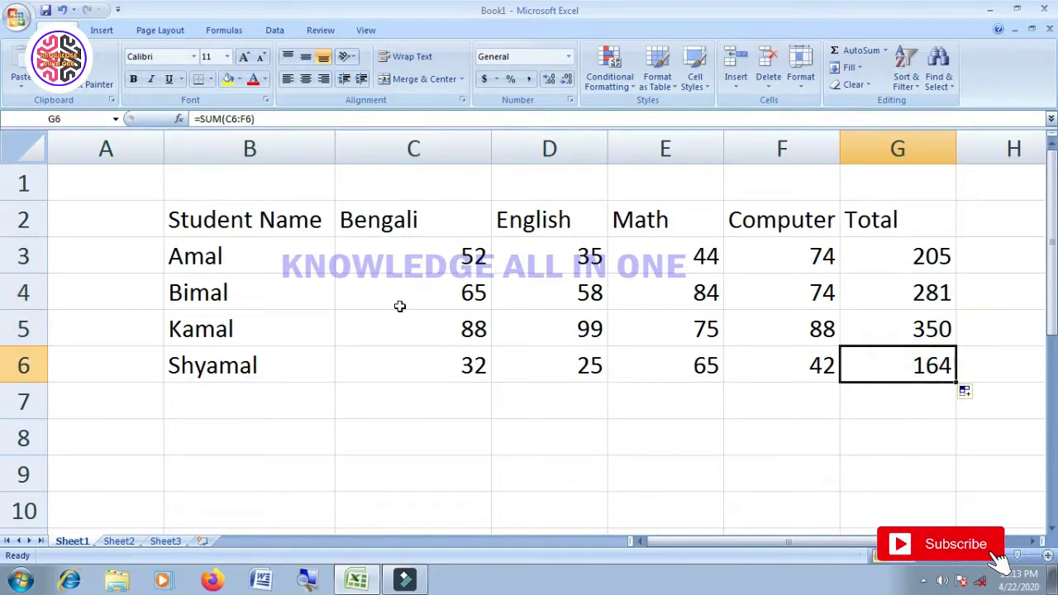
pyautogui.click(934, 295)
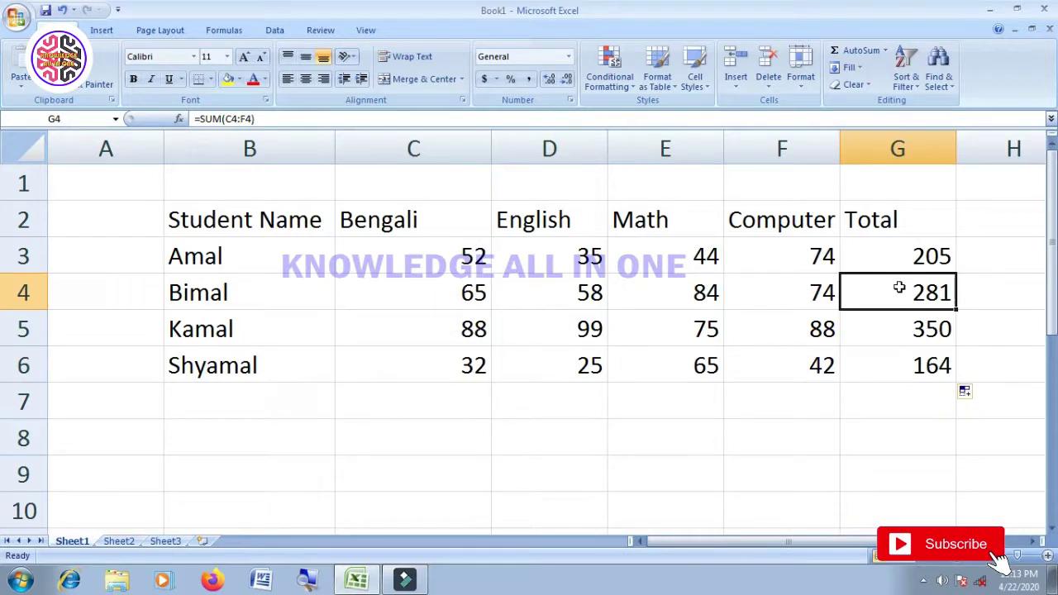
pyautogui.click(889, 265)
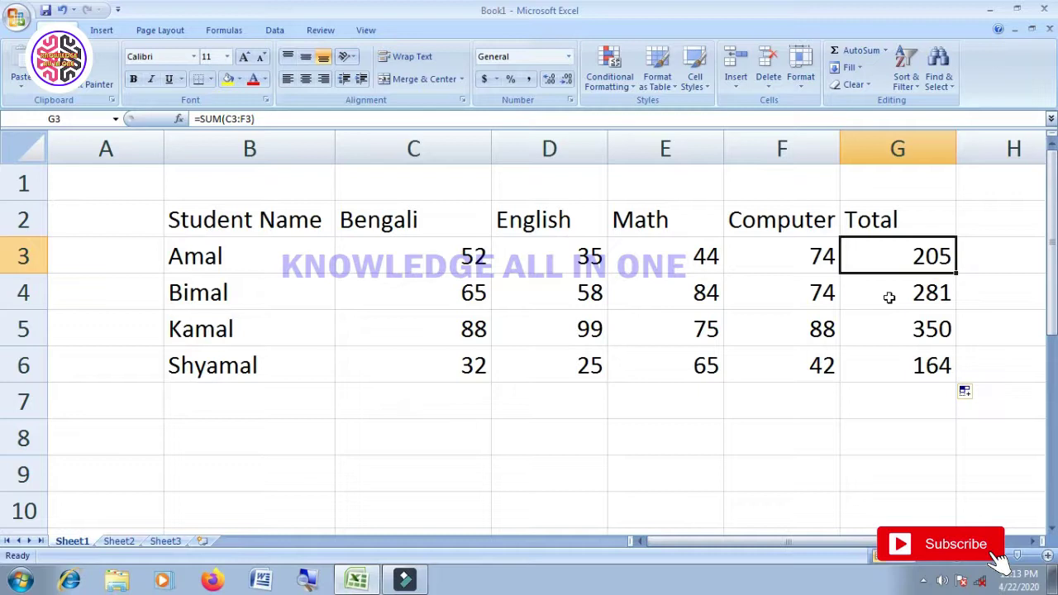
pyautogui.click(882, 287)
pyautogui.click(944, 260)
pyautogui.click(881, 293)
pyautogui.click(862, 259)
pyautogui.doubleClick(896, 256)
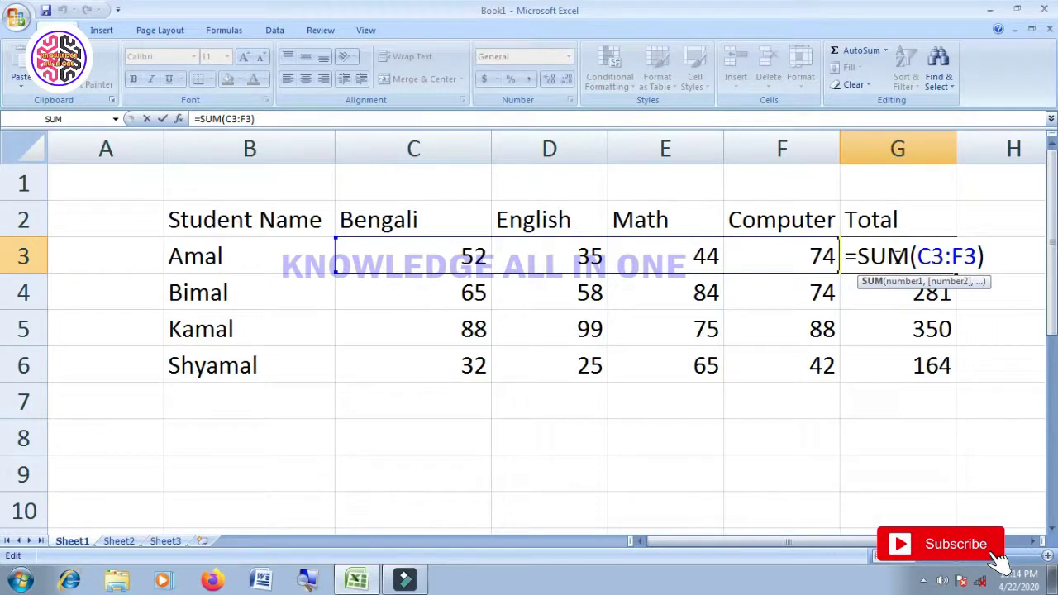
pyautogui.press('Return')
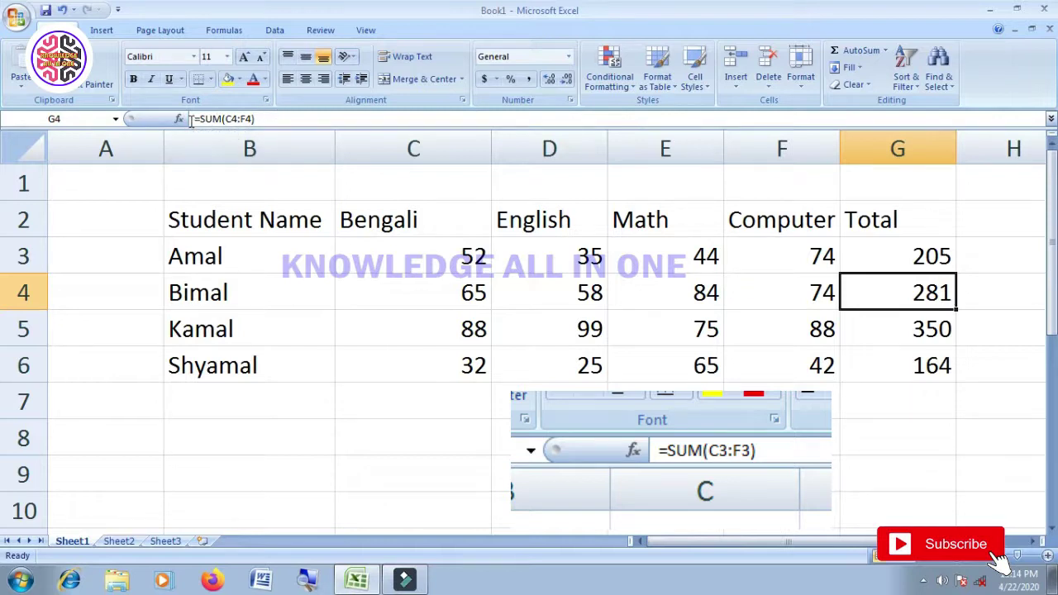
pyautogui.click(928, 332)
pyautogui.click(979, 228)
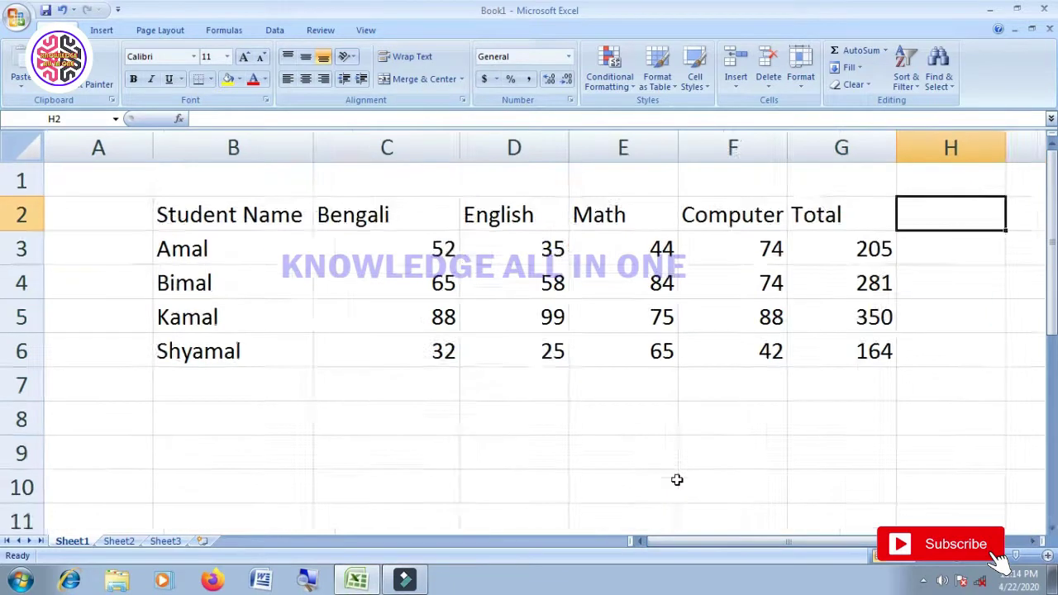
pyautogui.scroll(-2, 676, 481)
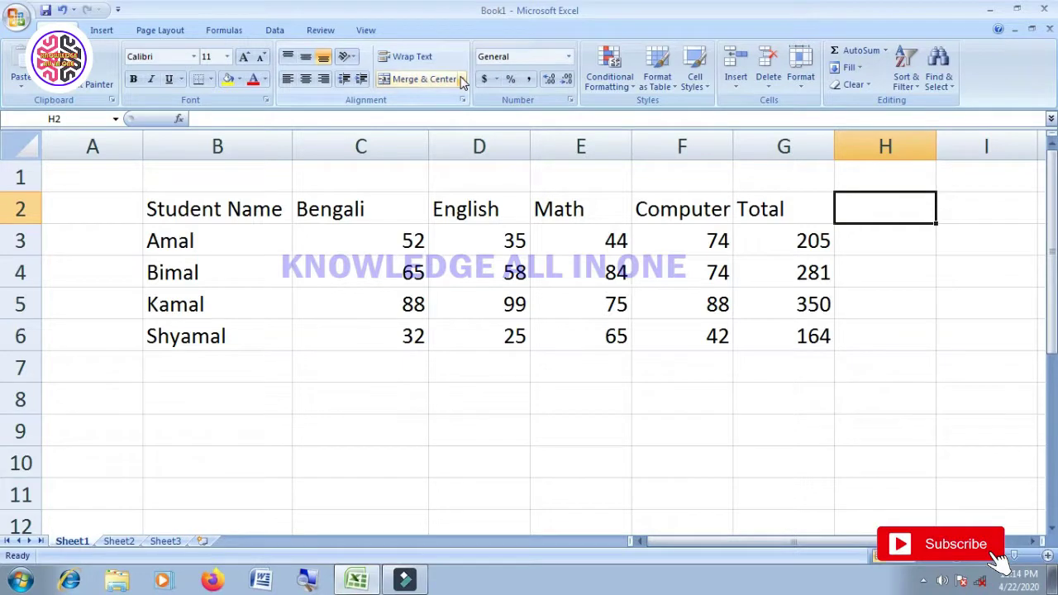
# Type the headings Maximum, Minimum and Average into H2, I2 and J2
pyautogui.write('Maximum')
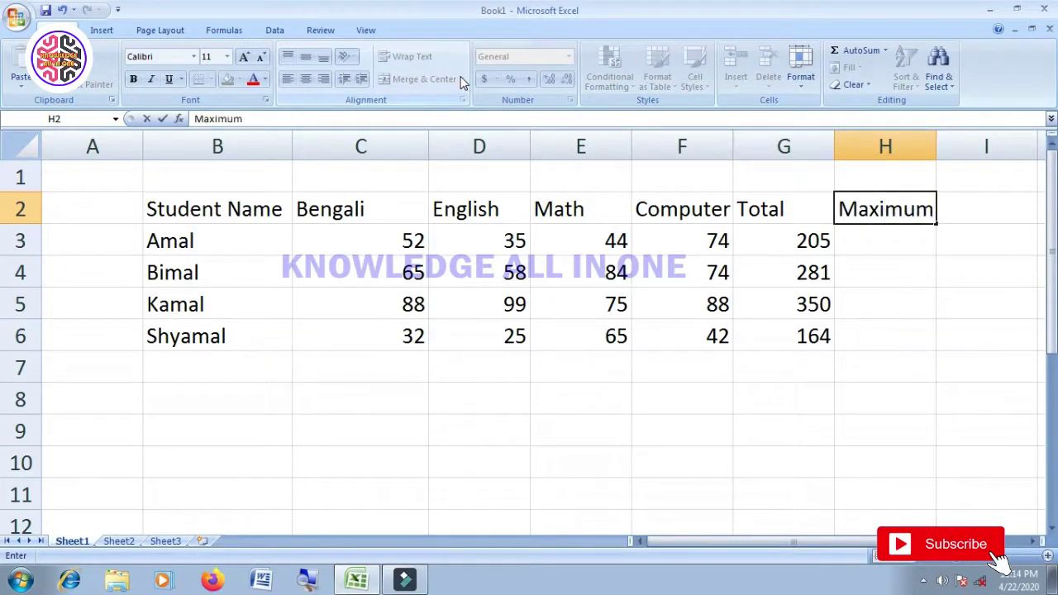
pyautogui.press('Tab')
pyautogui.write('Minu')
pyautogui.press('BackSpace')
pyautogui.write('imum')
pyautogui.press('Tab')
pyautogui.write('Average')
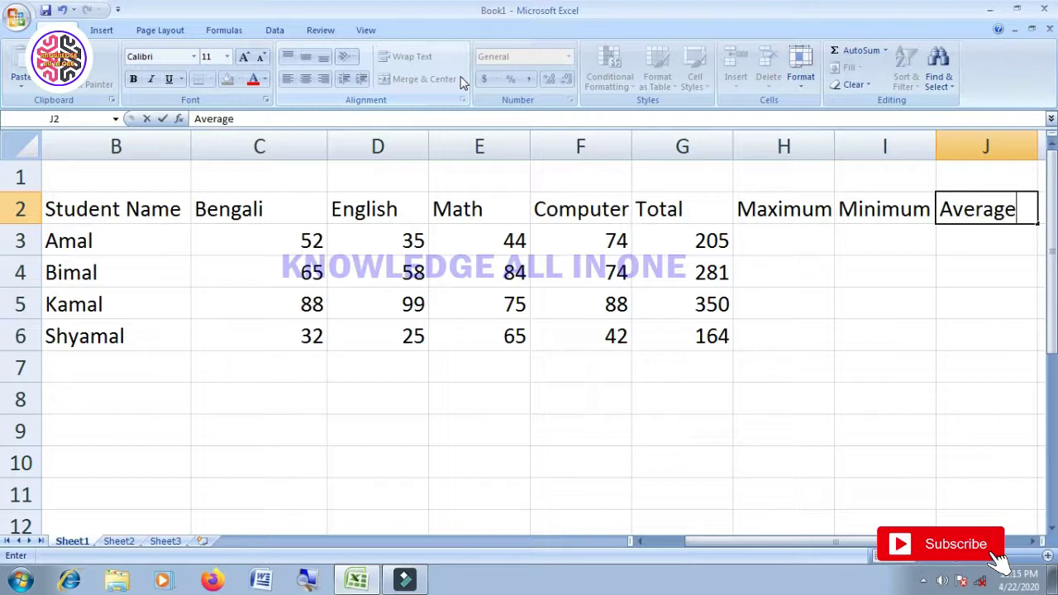
pyautogui.press('Return')
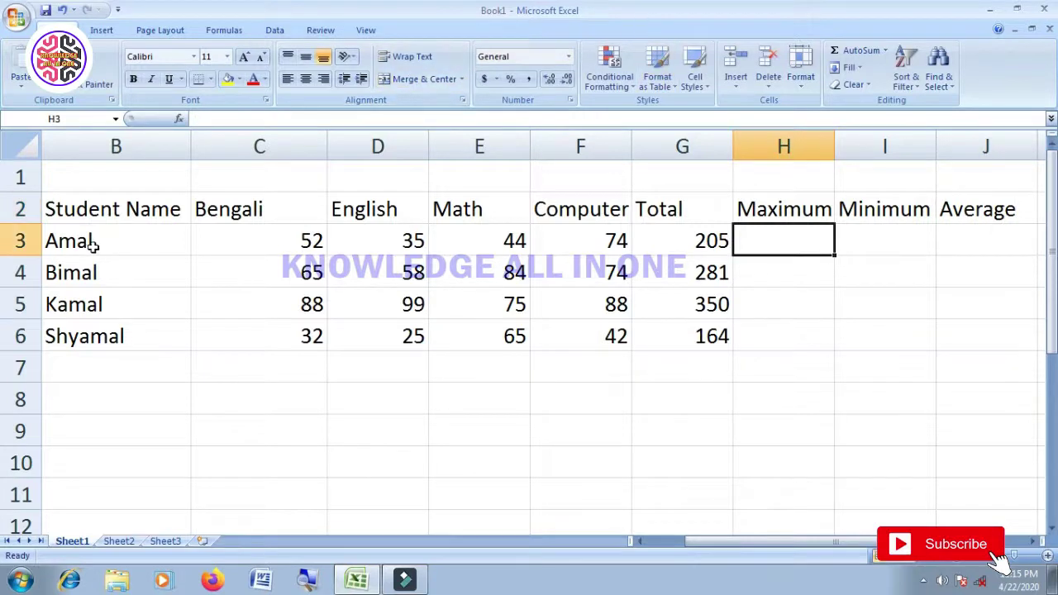
# Enter =MAX(C3:F3) in H3 so it shows the highest mark, 74
pyautogui.click(259, 248)
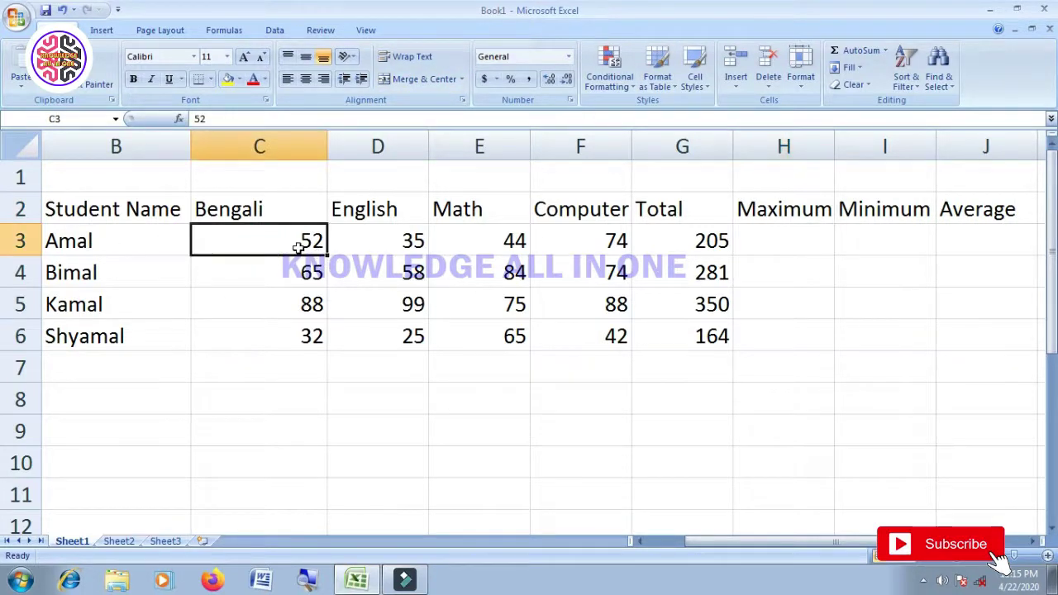
pyautogui.moveTo(565, 235); pyautogui.dragTo(295, 250)
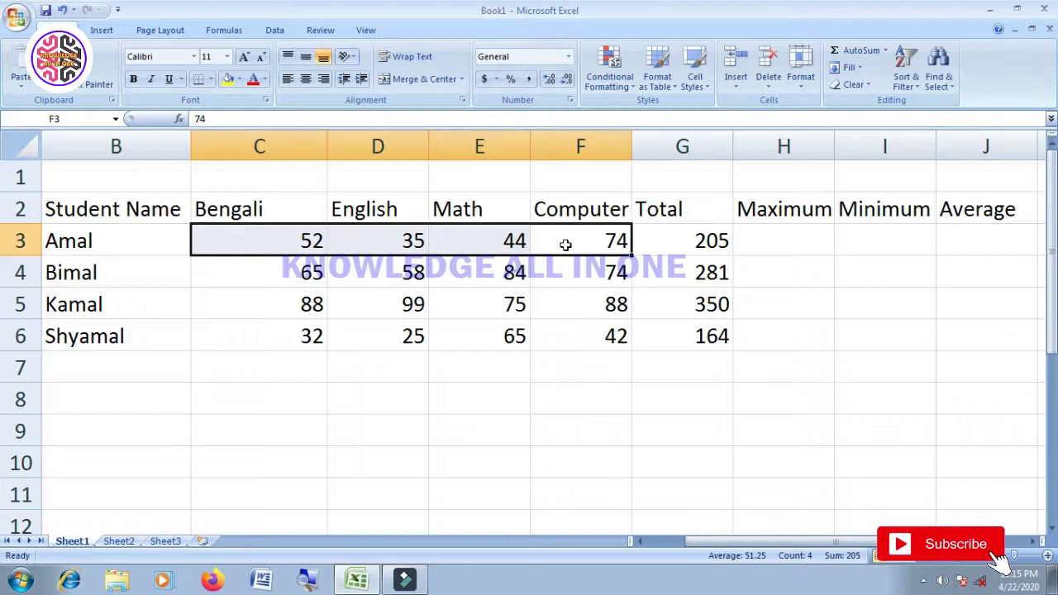
pyautogui.click(777, 238)
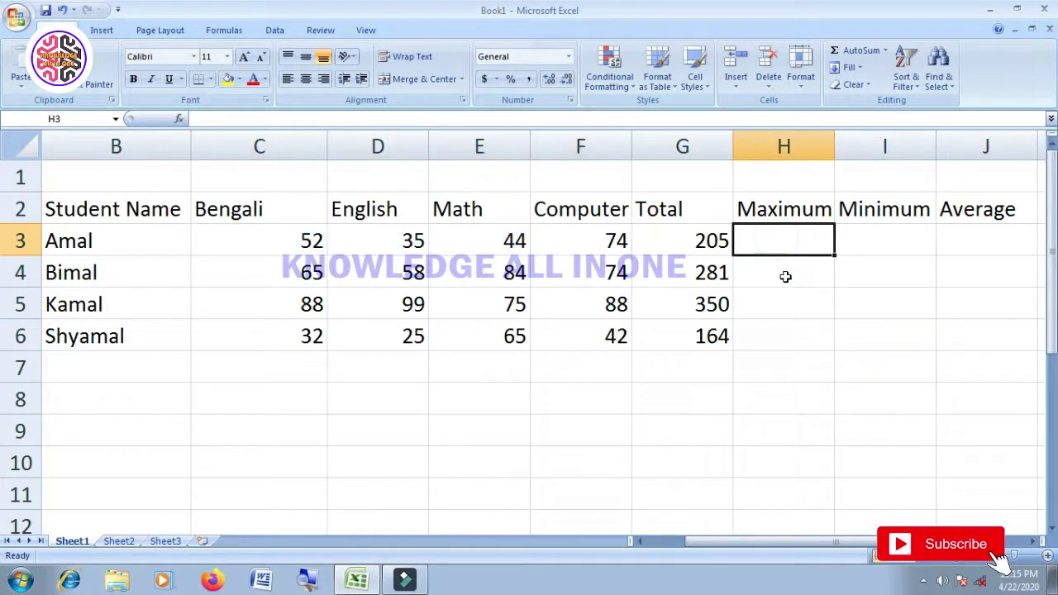
pyautogui.write('=')
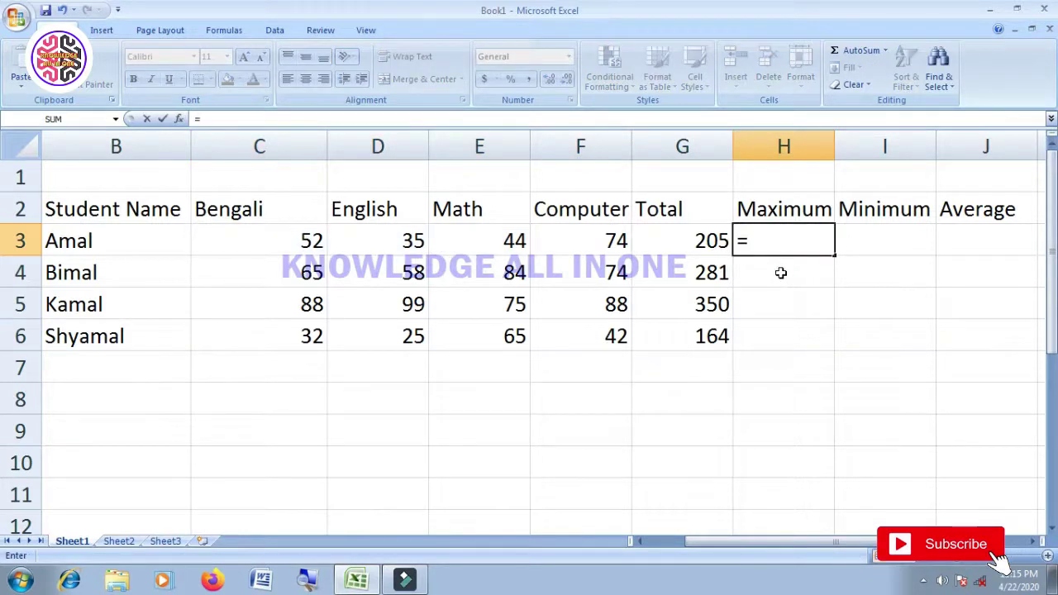
pyautogui.write('max')
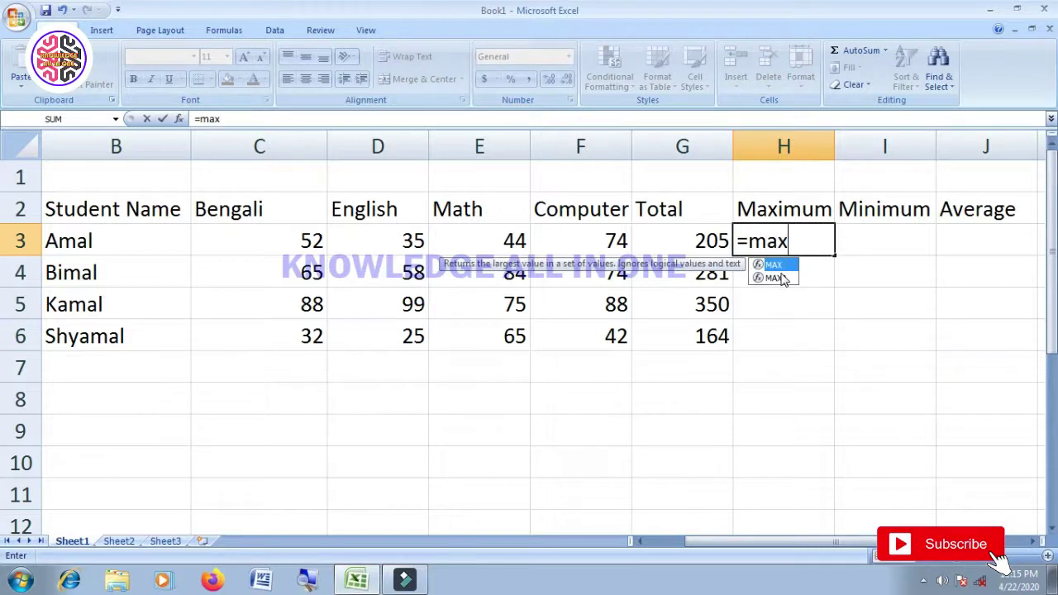
pyautogui.write('(')
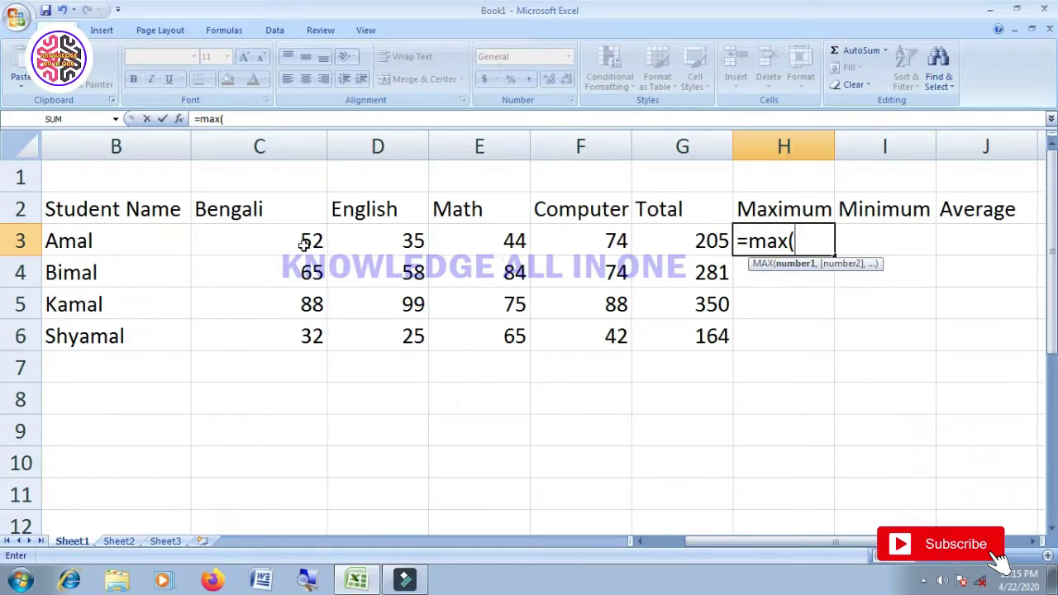
pyautogui.write('c3')
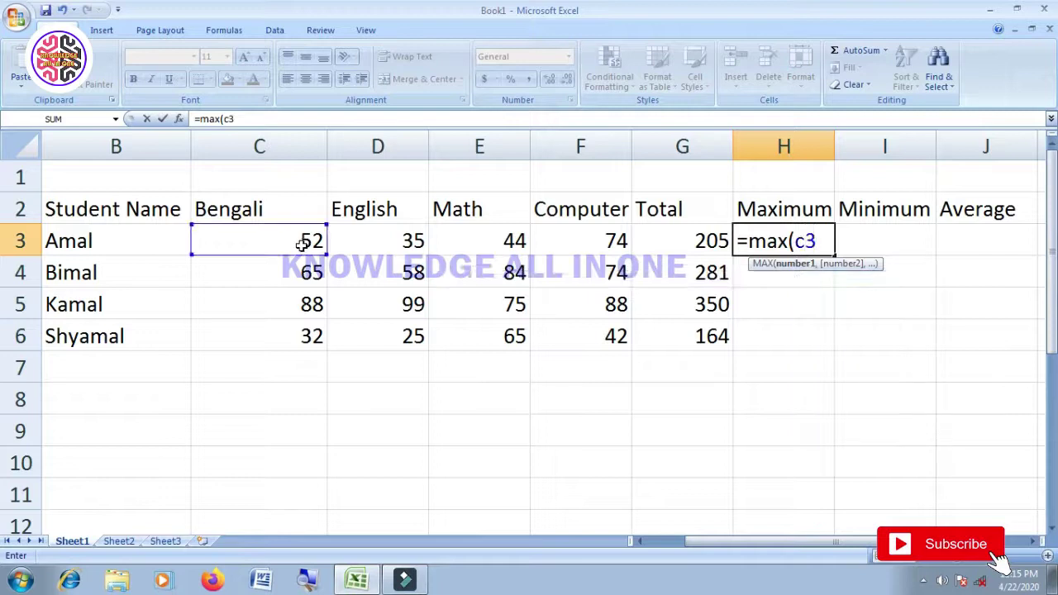
pyautogui.write(':f3)')
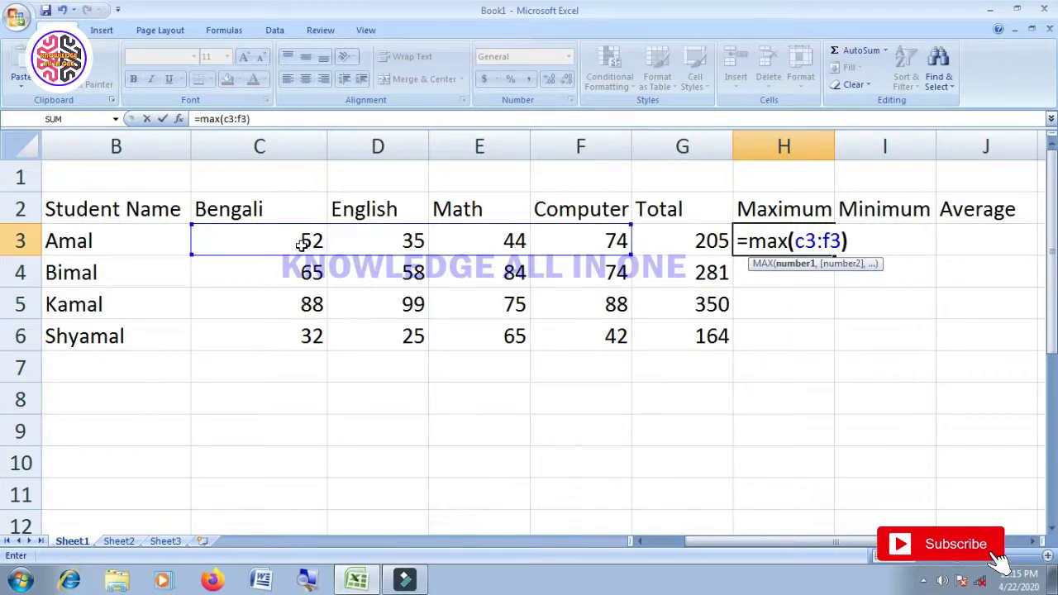
pyautogui.press('Return')
pyautogui.click(886, 244)
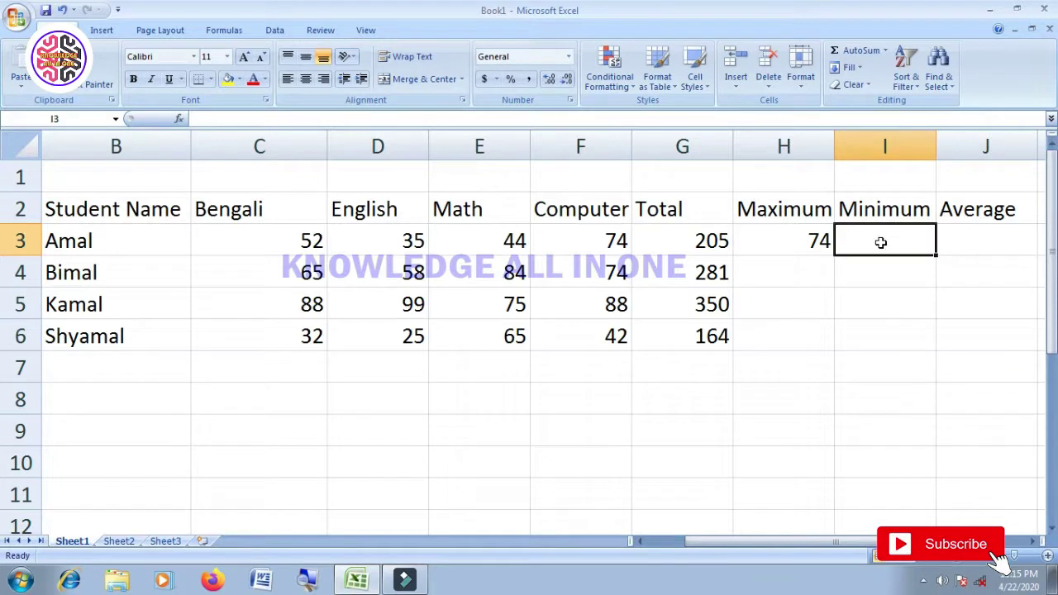
# Enter =MIN(C3:F3) in I3 so it shows the lowest mark, 35
pyautogui.write('=min')
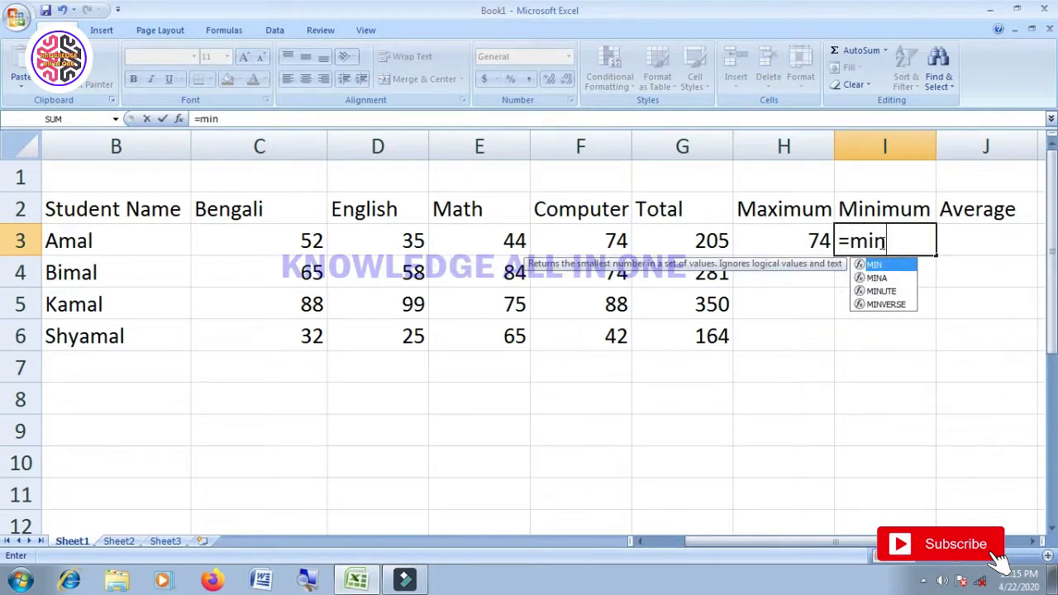
pyautogui.write('(')
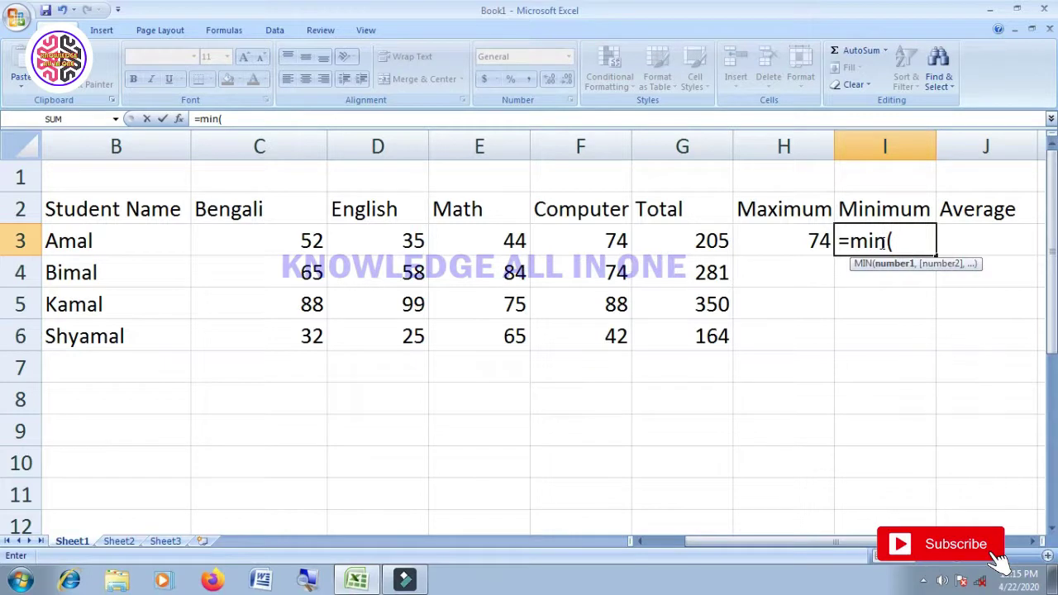
pyautogui.write('c')
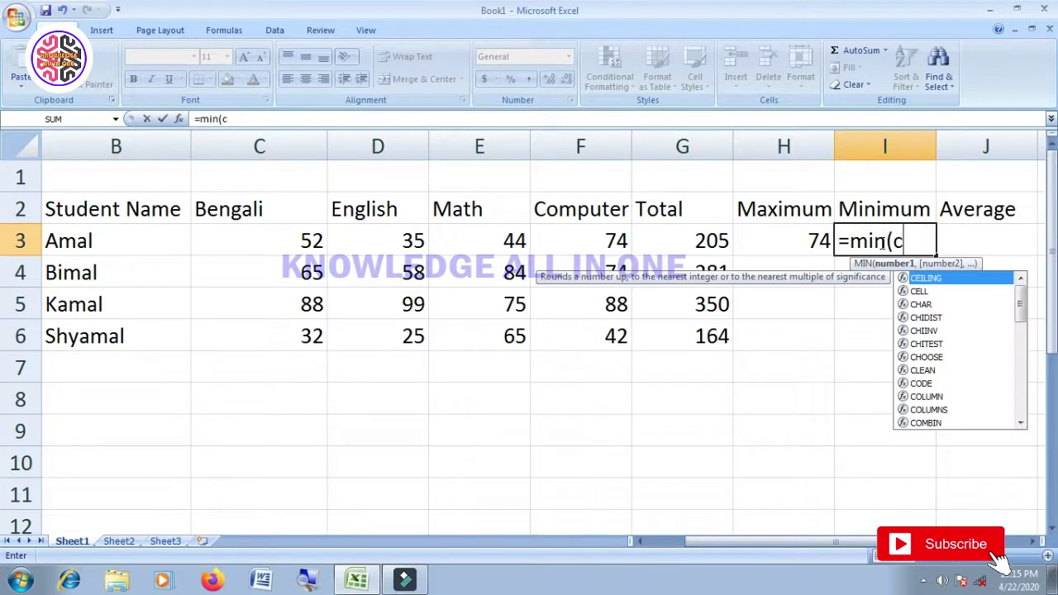
pyautogui.write('3')
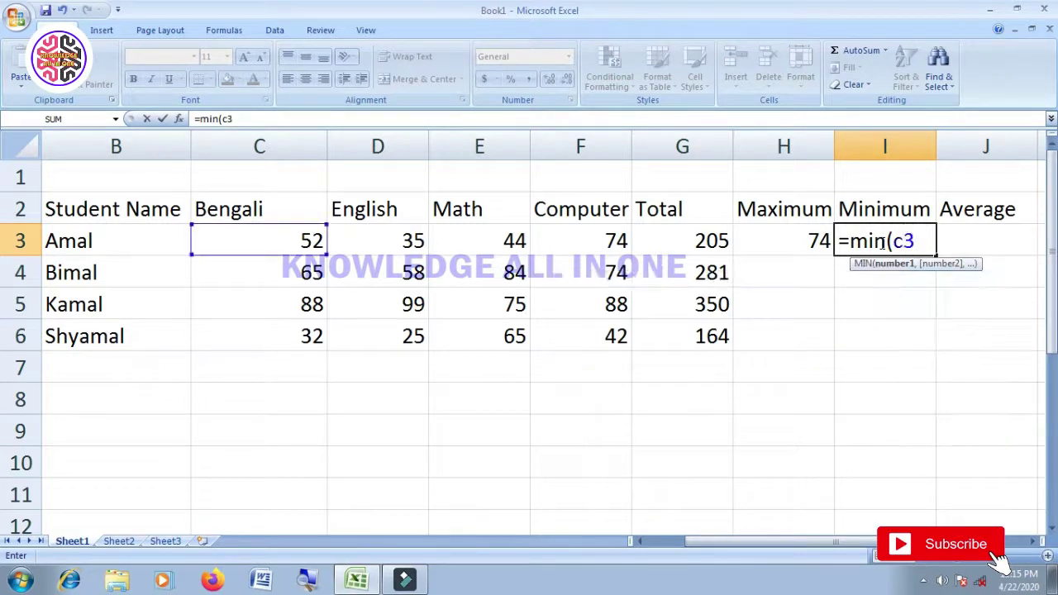
pyautogui.write(':f3')
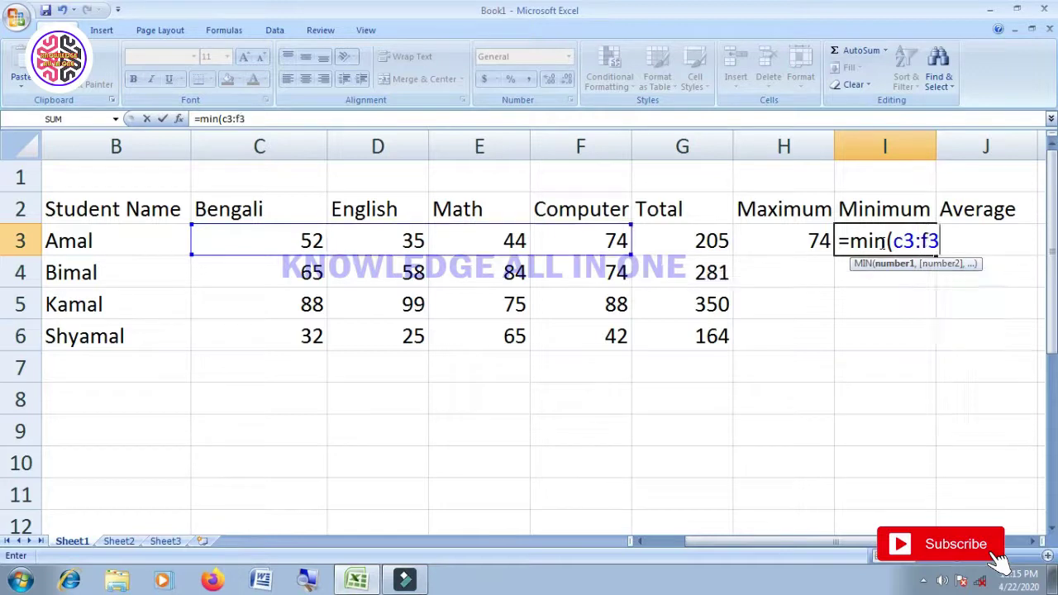
pyautogui.write(')')
pyautogui.press('Return')
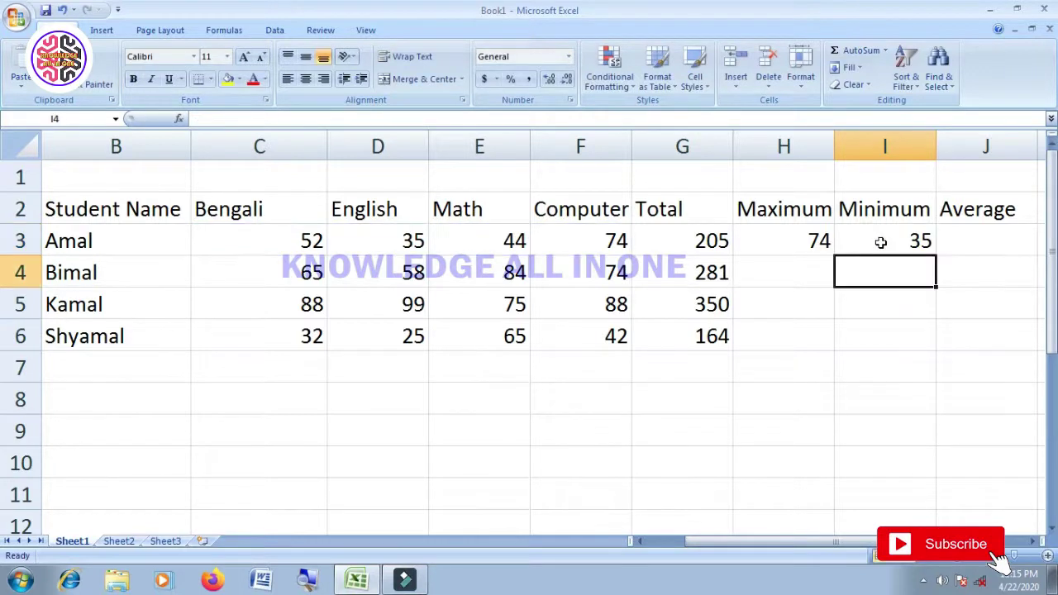
pyautogui.click(969, 241)
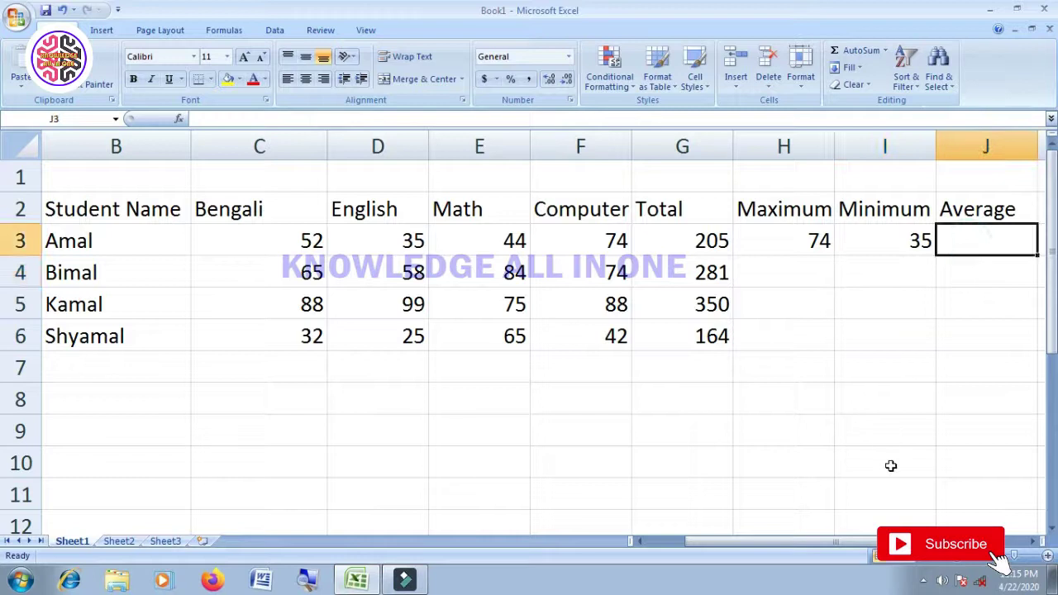
# Enter =AVERAGE(C3:F3) in J3, giving an average of 51.25
pyautogui.moveTo(791, 542); pyautogui.dragTo(791, 542)
pyautogui.keyDown('ctrl'); pyautogui.scroll(-1, 818, 442); pyautogui.keyUp('ctrl')
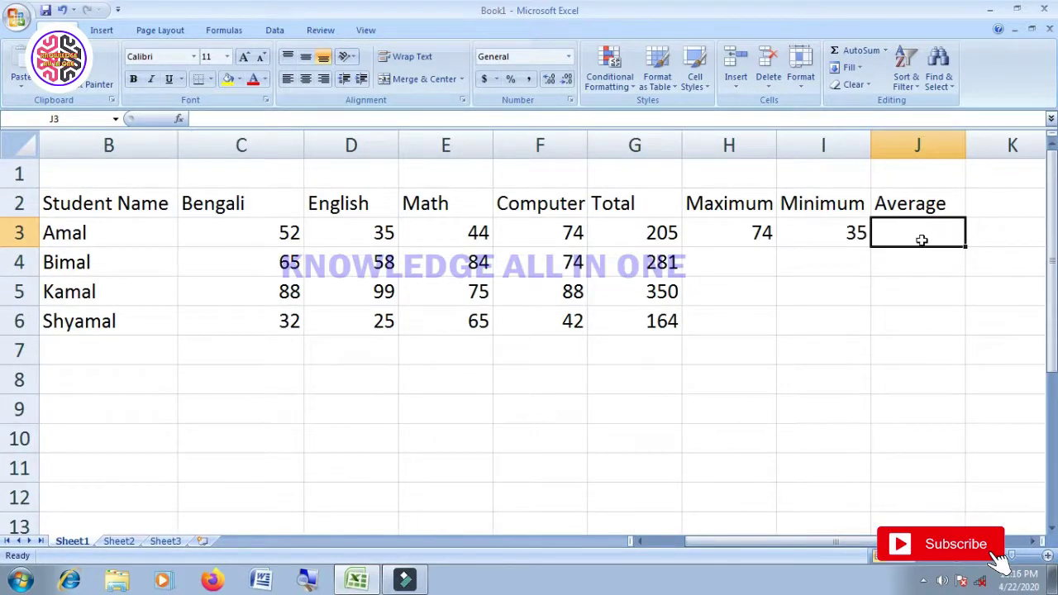
pyautogui.write('=average')
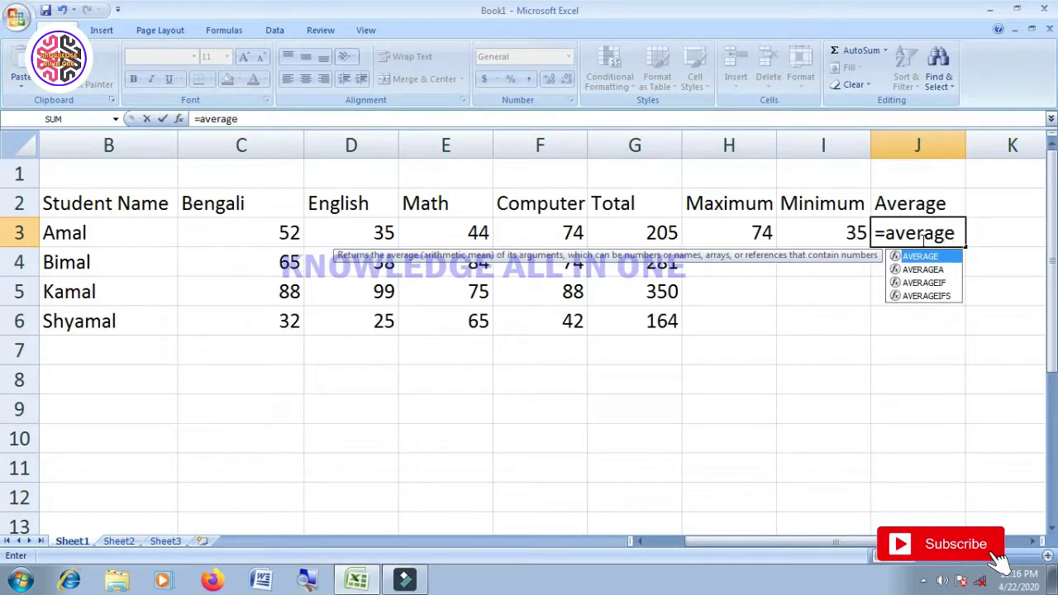
pyautogui.write('(')
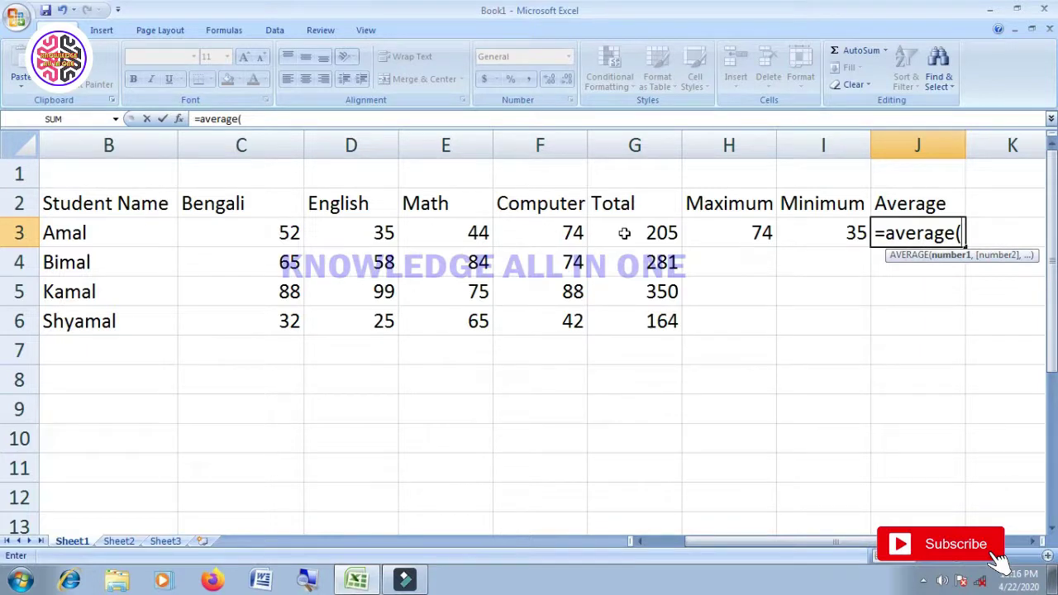
pyautogui.write('c3')
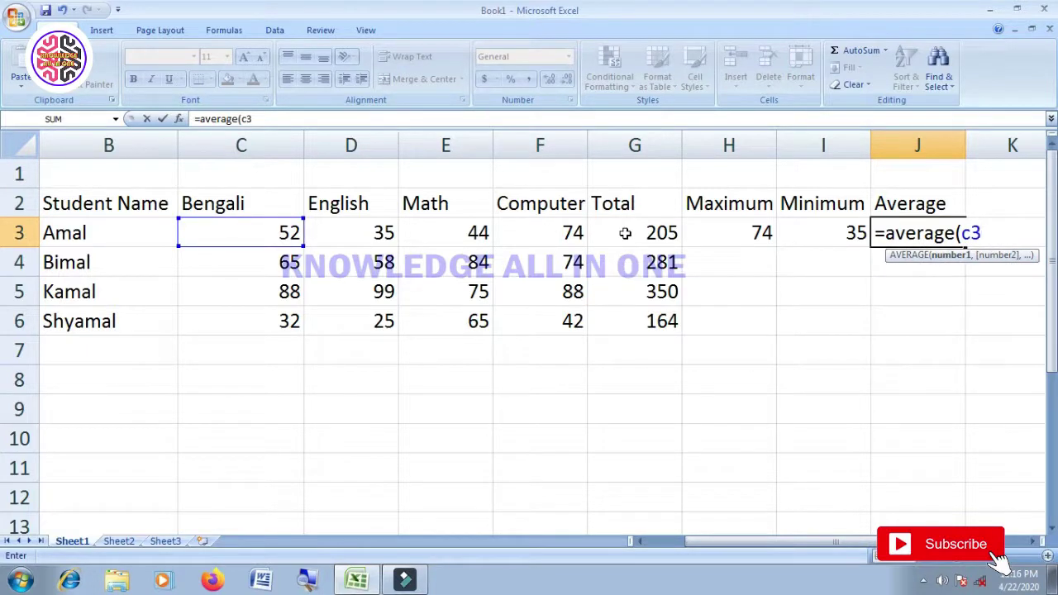
pyautogui.write(':f3)')
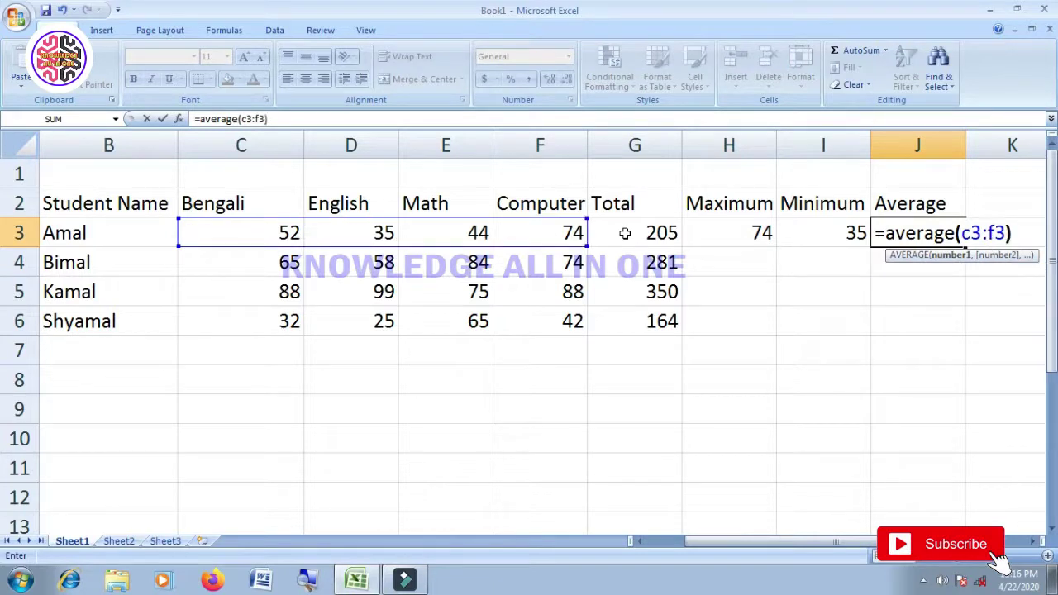
pyautogui.press('Return')
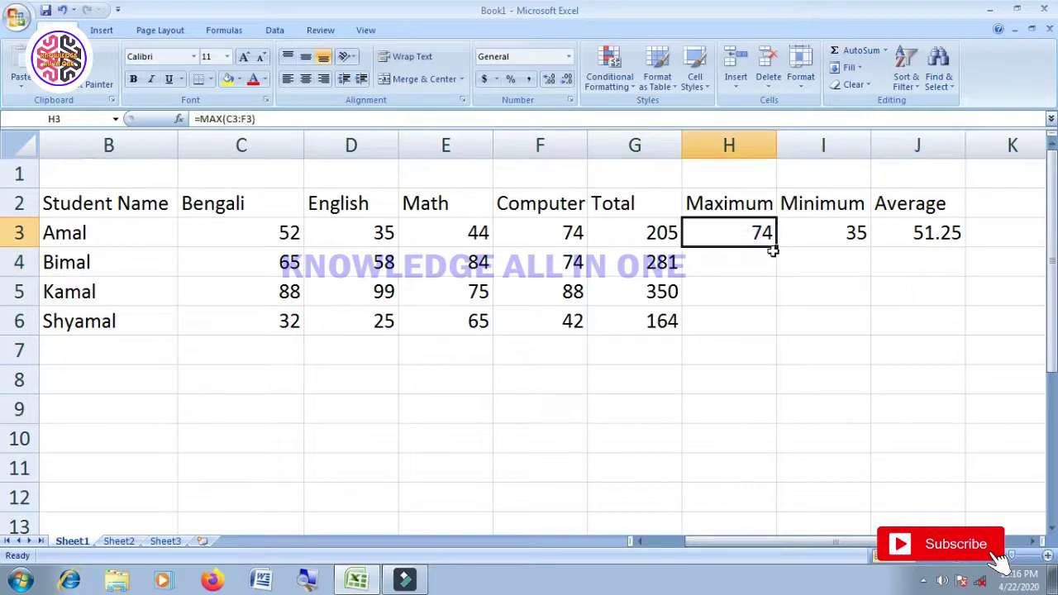
# Copy the H3, I3 and J3 formulas down to row 6 and review averages 70.25, 87.5 and 41
pyautogui.moveTo(776, 246); pyautogui.dragTo(774, 328)
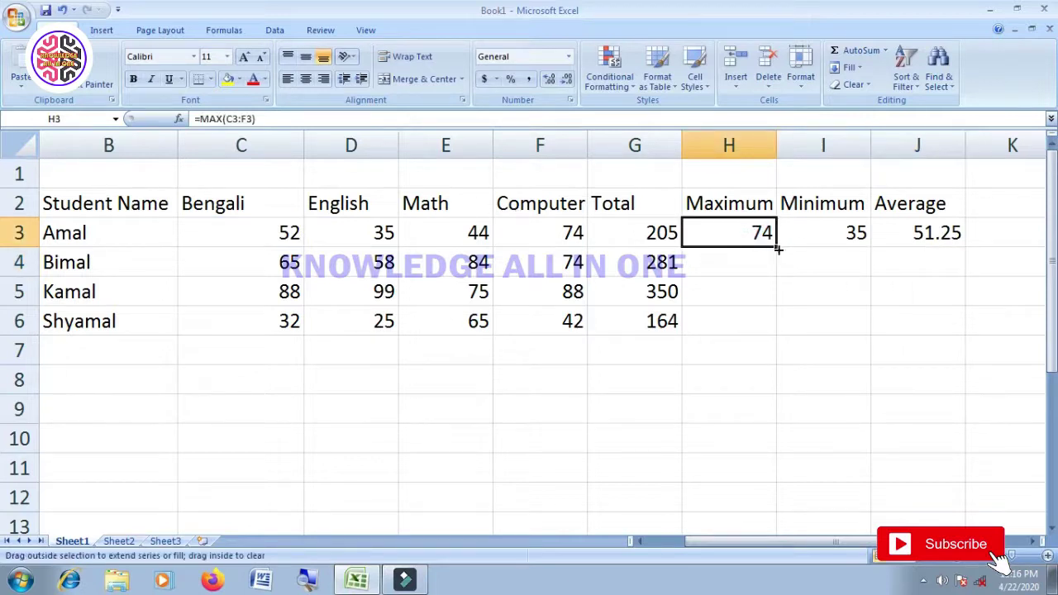
pyautogui.click(828, 234)
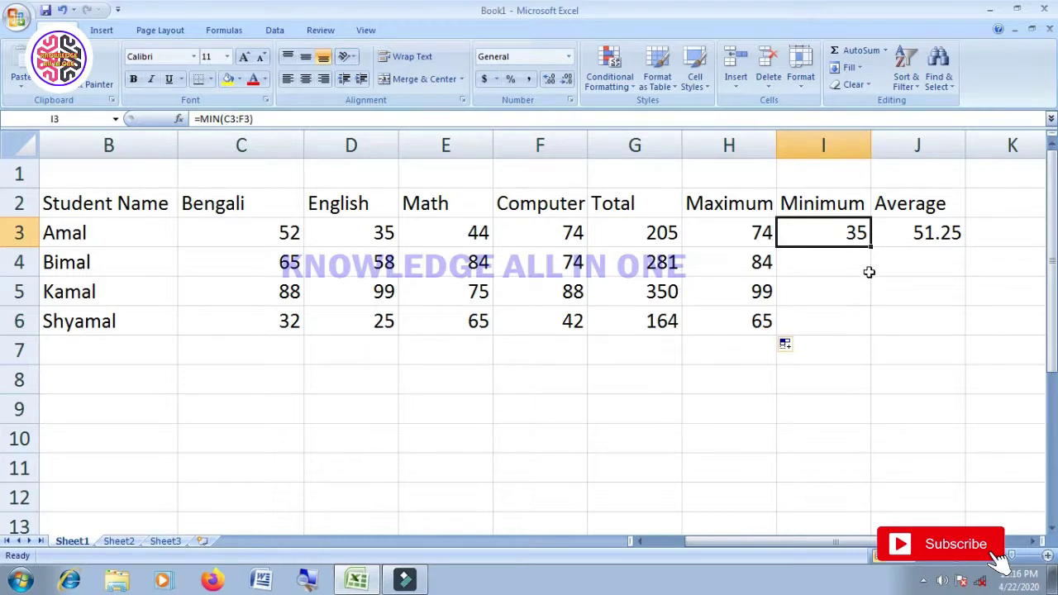
pyautogui.doubleClick(871, 246)
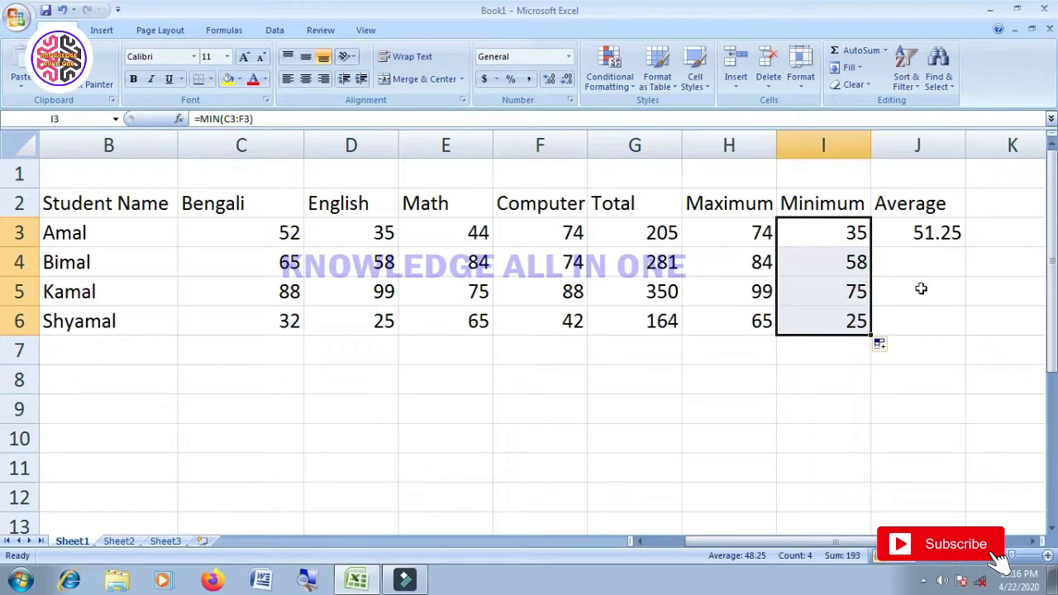
pyautogui.click(940, 239)
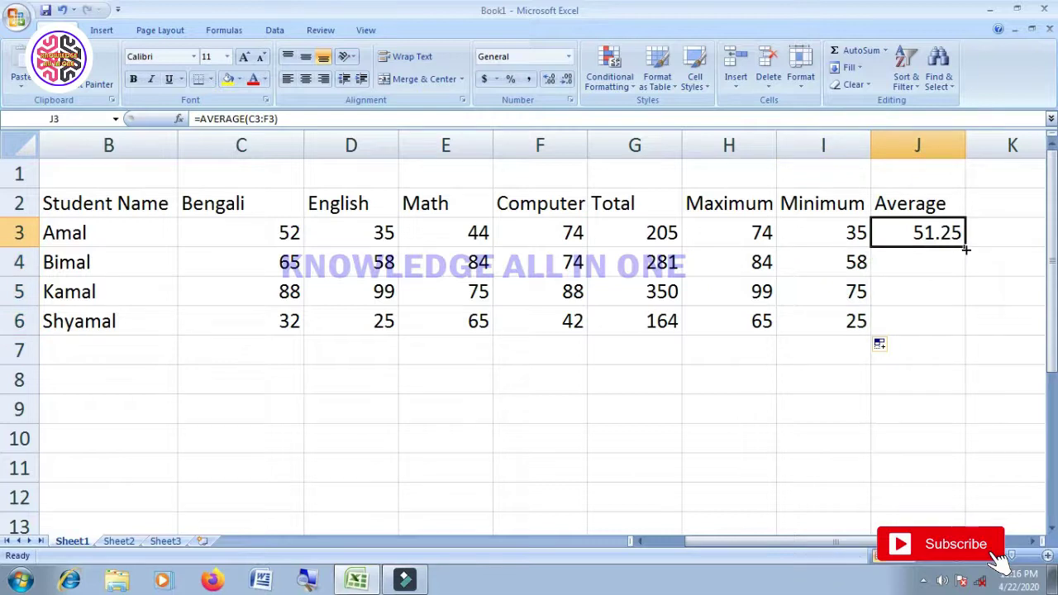
pyautogui.doubleClick(965, 247)
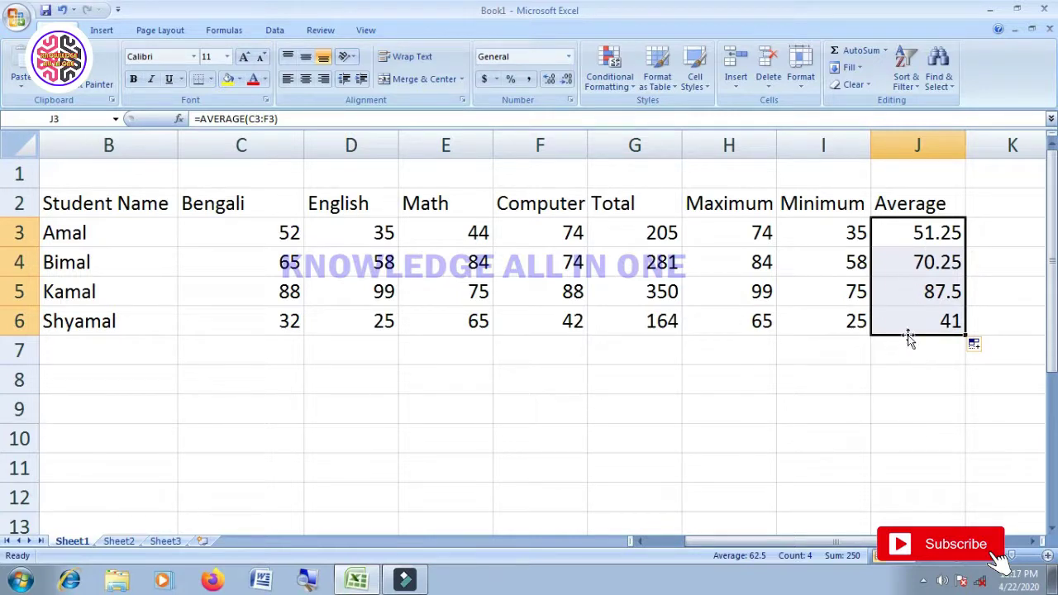
pyautogui.click(918, 380)
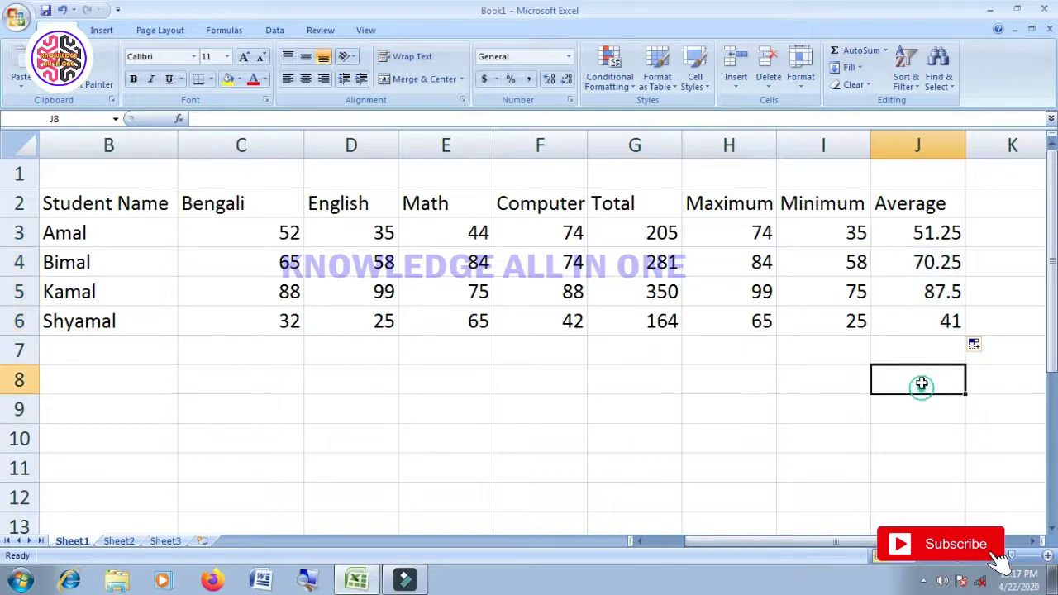
pyautogui.moveTo(928, 231); pyautogui.dragTo(933, 313)
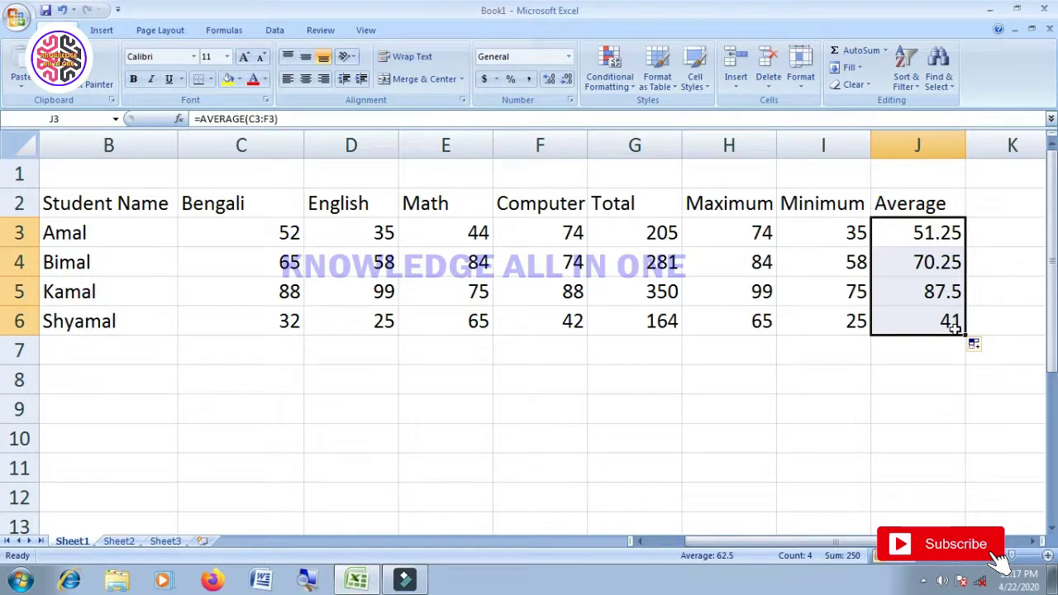
pyautogui.click(926, 370)
pyautogui.moveTo(932, 236); pyautogui.dragTo(932, 312)
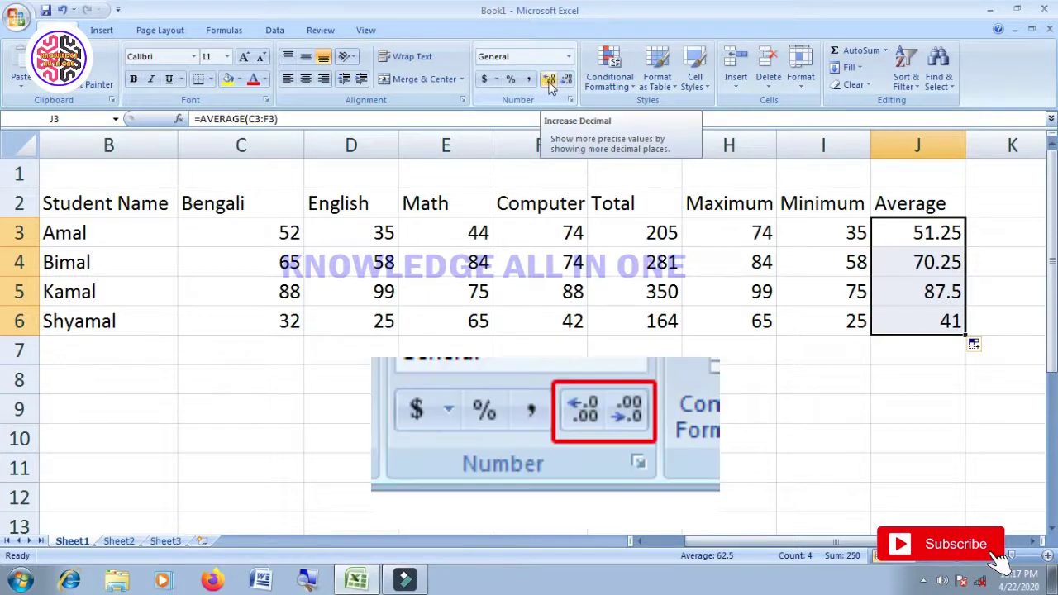
# Show the averages in J3:J6 to one decimal place (51.3, 70.3, 87.5, 41.0)
pyautogui.click(550, 83)
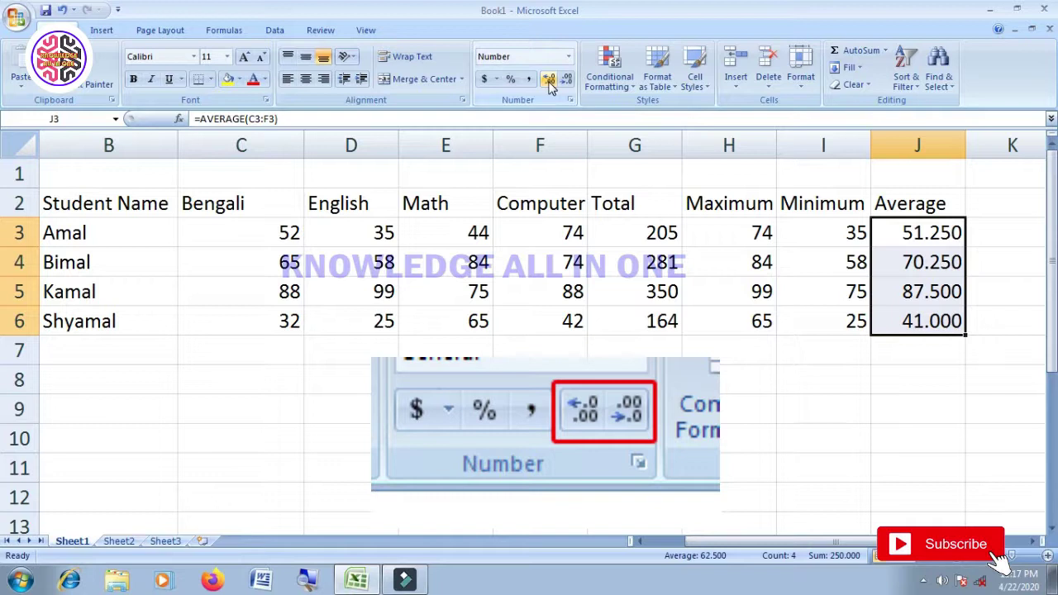
pyautogui.click(549, 83)
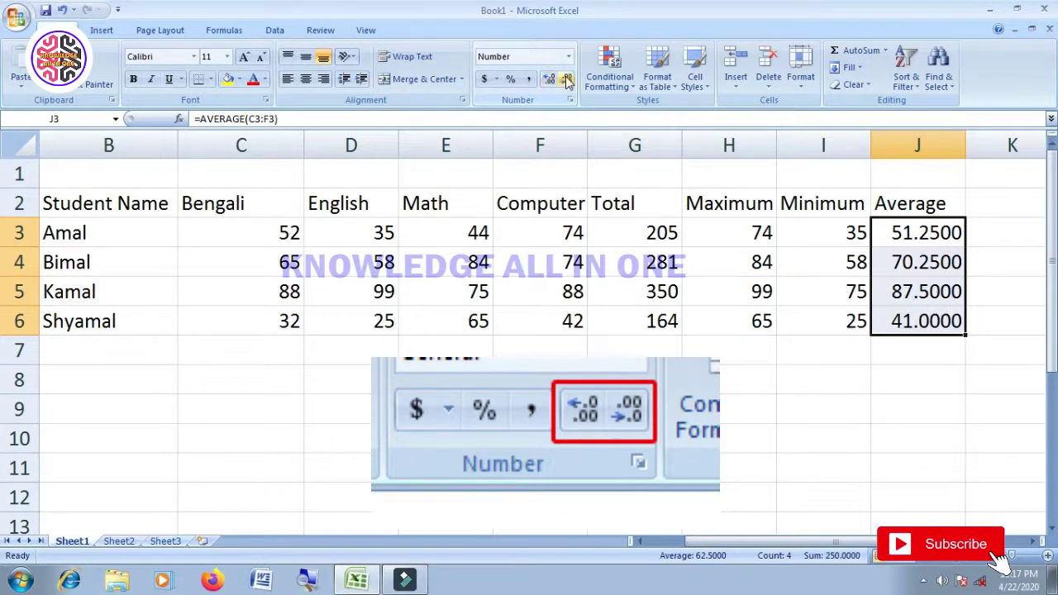
pyautogui.click(567, 80)
pyautogui.click(567, 79)
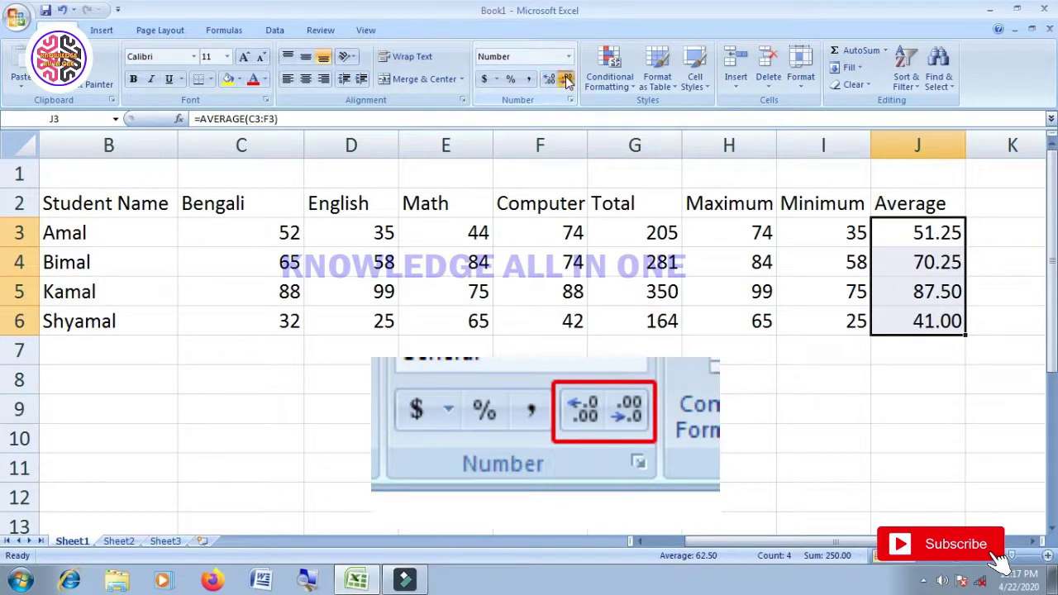
pyautogui.click(567, 79)
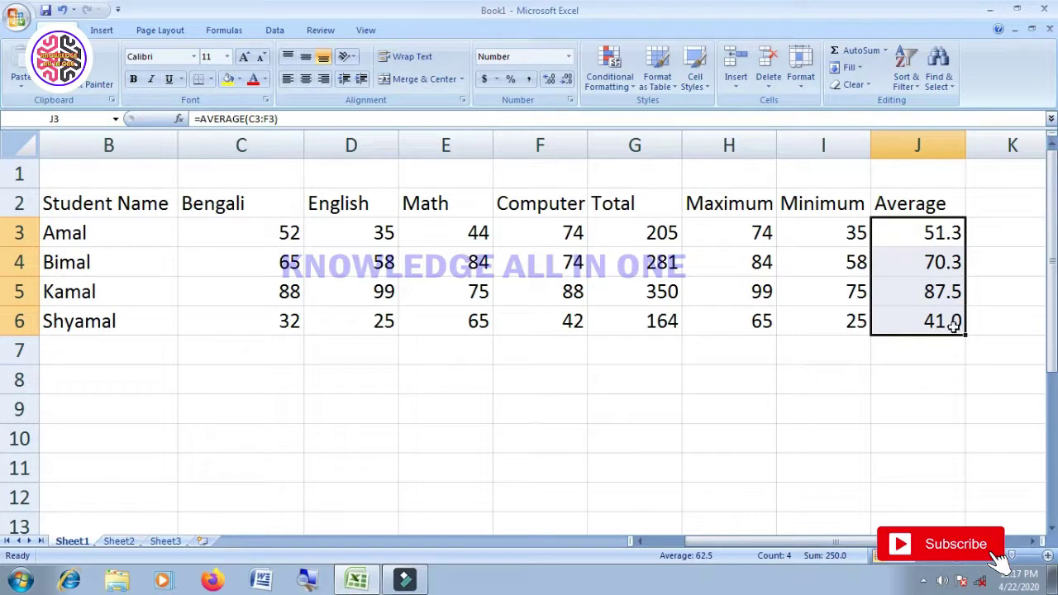
# Scroll right to the empty column after Average and select its heading cell K2
pyautogui.click(949, 327)
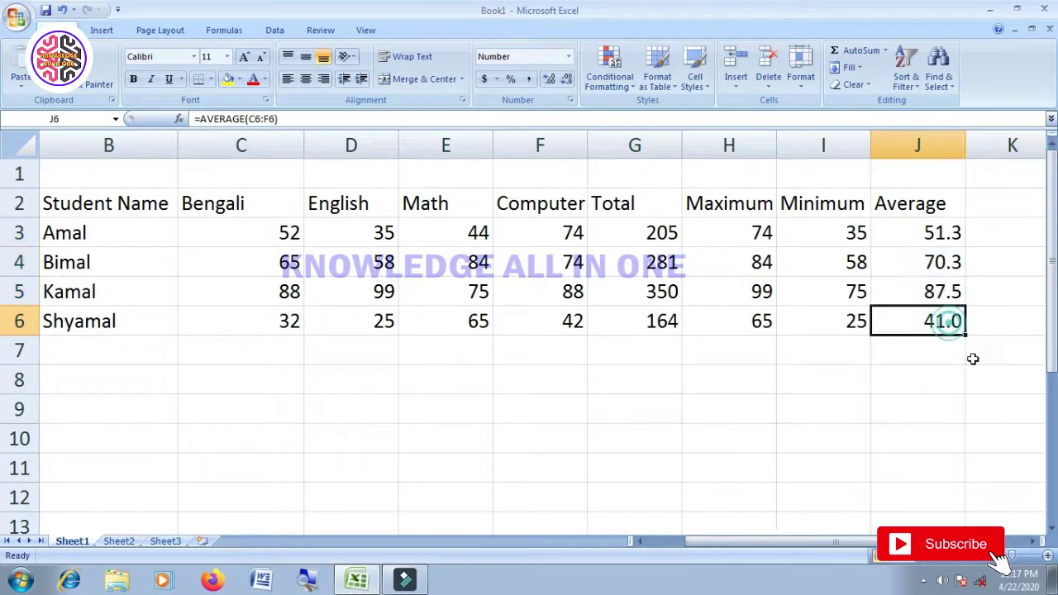
pyautogui.click(986, 236)
pyautogui.moveTo(784, 544); pyautogui.dragTo(810, 533)
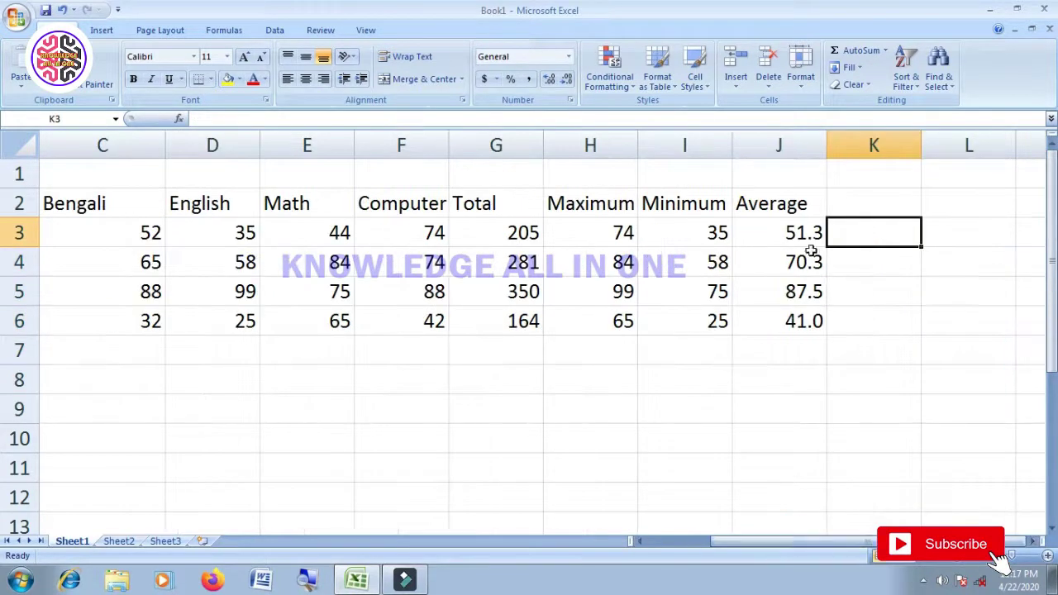
pyautogui.click(911, 204)
# Enter the heading 'Pass/Fail' in K2 beside the Average column
pyautogui.write('Pass/Fail')
pyautogui.press('Return')
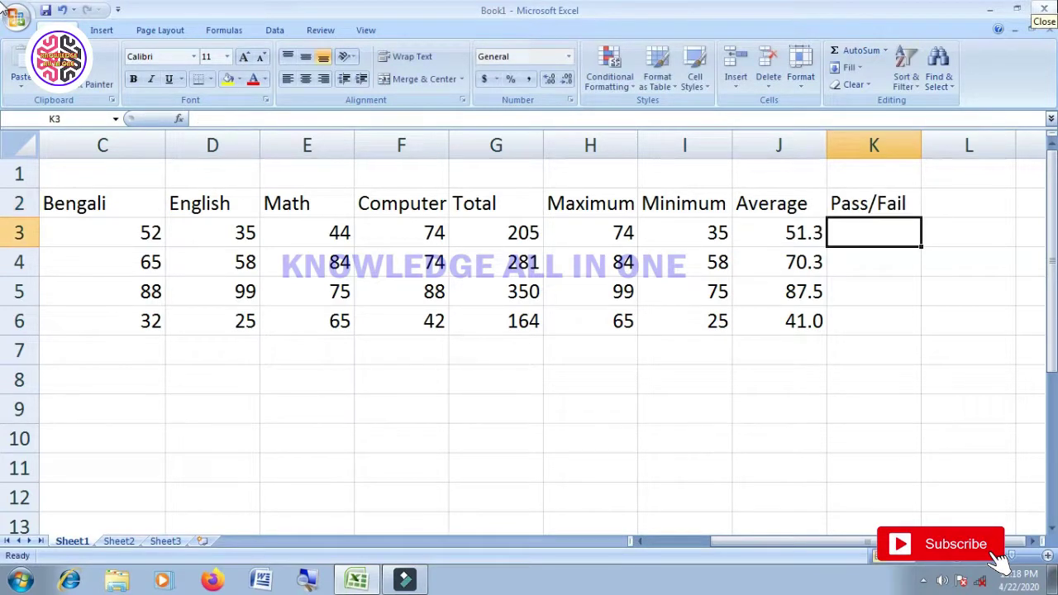
pyautogui.scroll(-1, 776, 304)
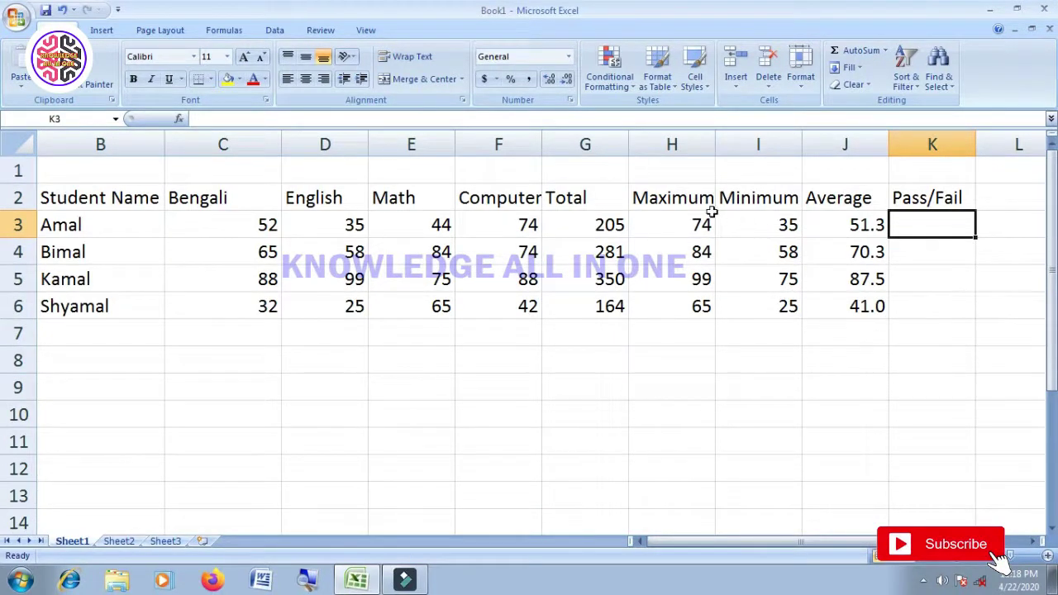
# Hide columns H–J (Maximum, Minimum, Average) so Pass/Fail follows Total
pyautogui.moveTo(672, 144); pyautogui.dragTo(839, 145)
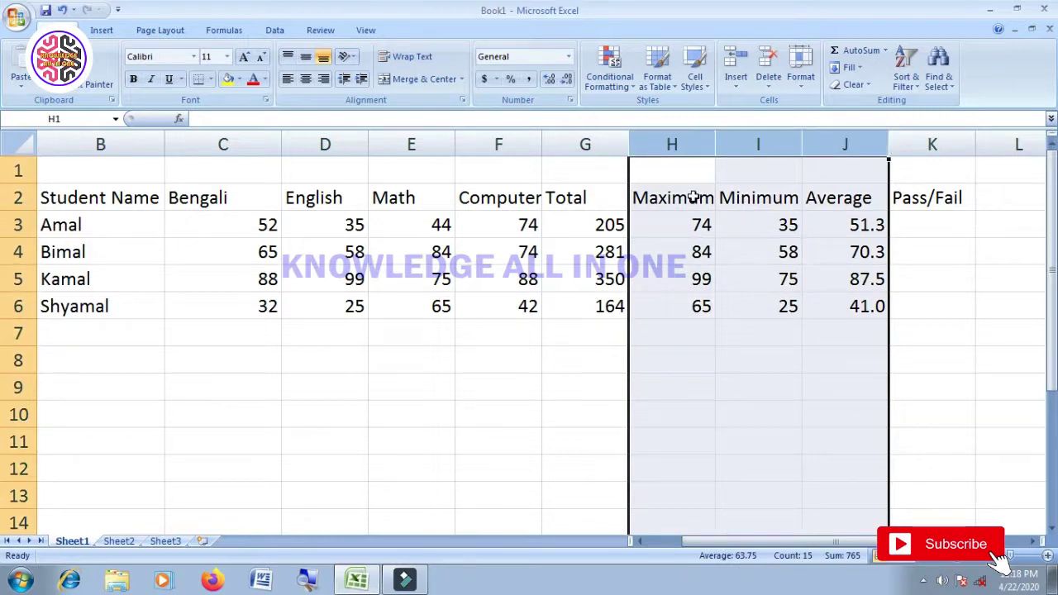
pyautogui.rightClick(759, 146)
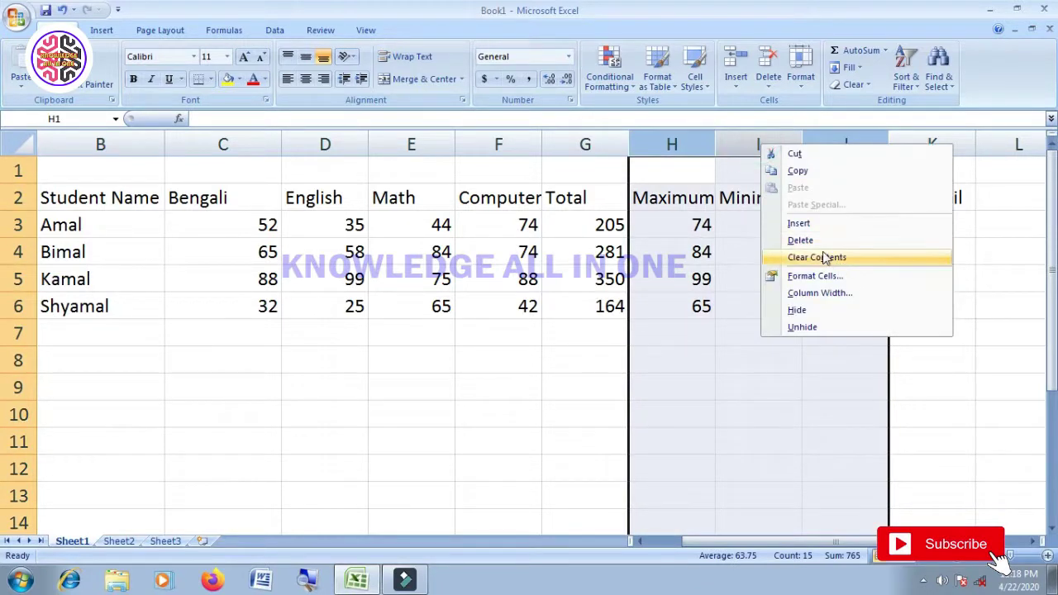
pyautogui.click(810, 311)
pyautogui.click(767, 330)
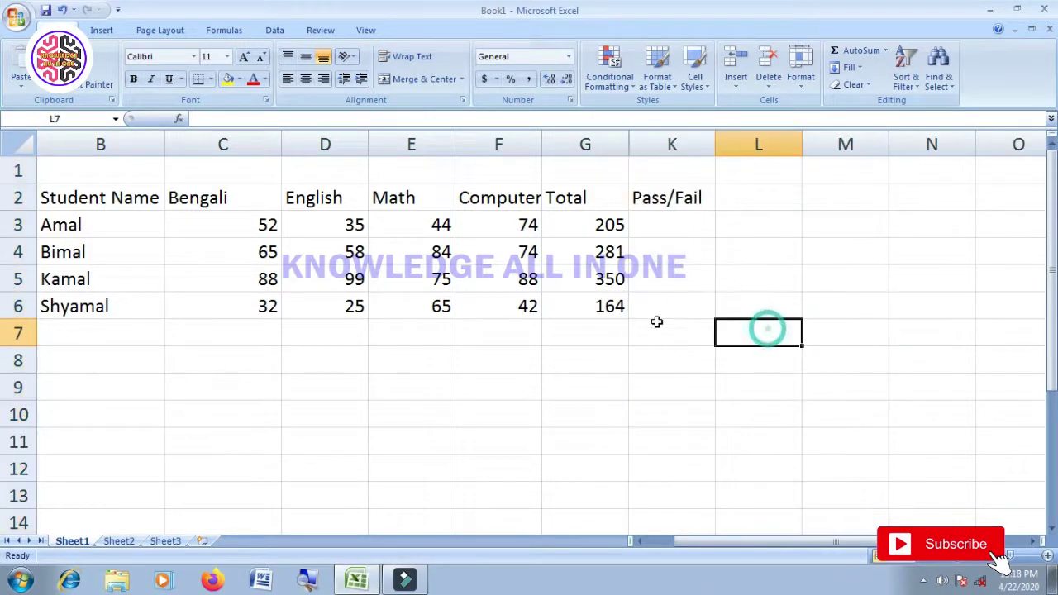
pyautogui.click(668, 224)
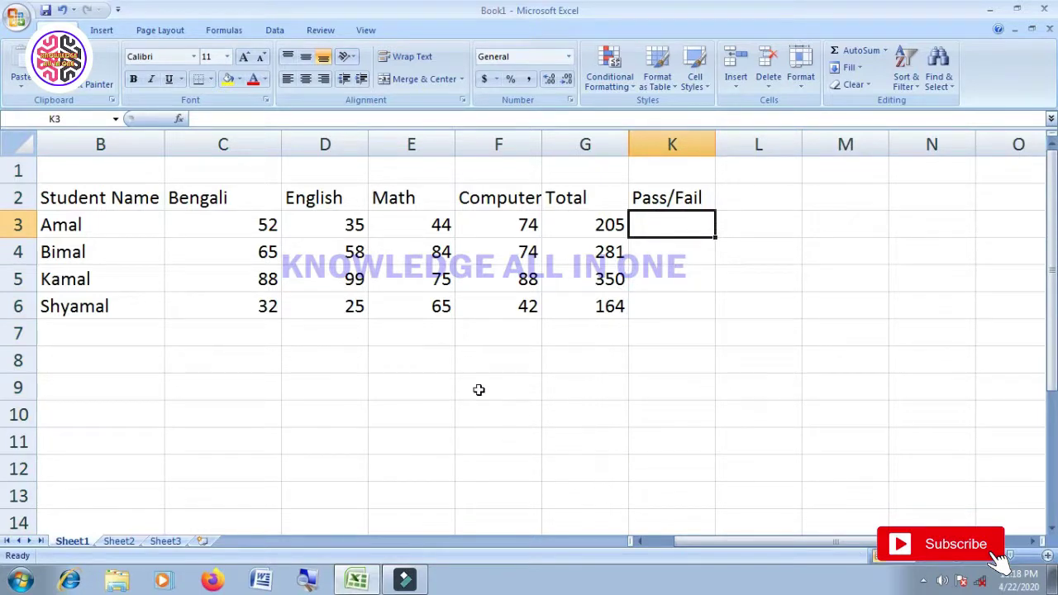
# Put the value 120 in cell F9 below the marks table
pyautogui.click(452, 363)
pyautogui.click(468, 386)
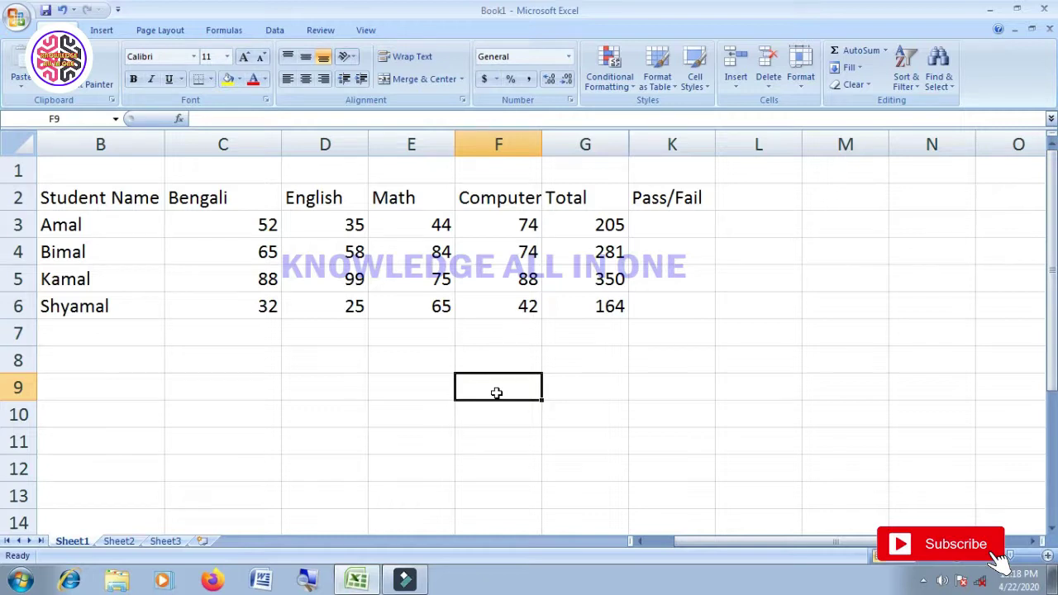
pyautogui.write('120')
pyautogui.press('Tab')
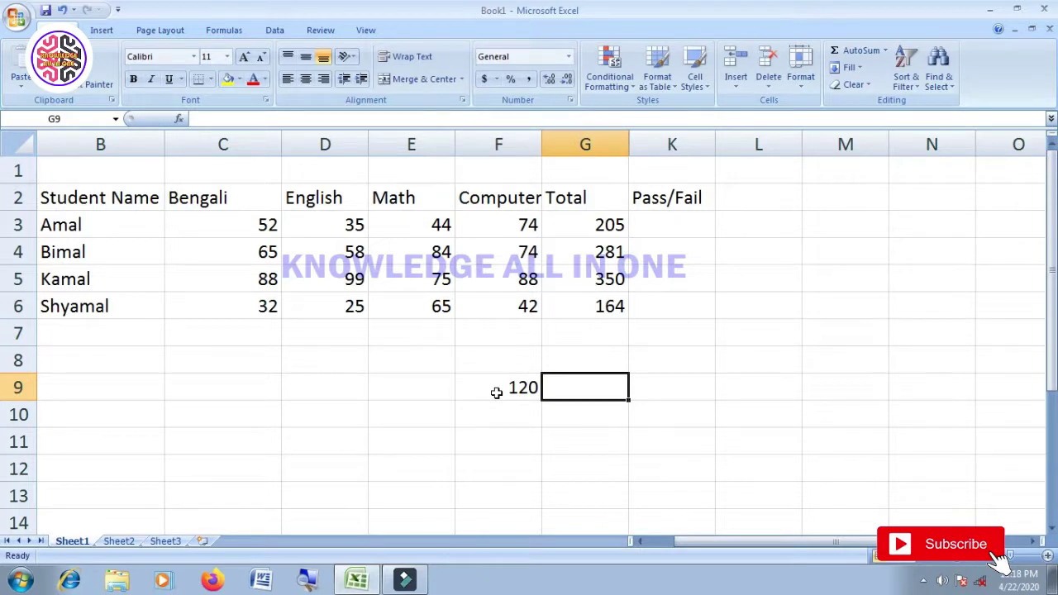
# Write Pass in G9, then 0-119 in F10 with Fail in G10
pyautogui.write('Pass')
pyautogui.press('Return')
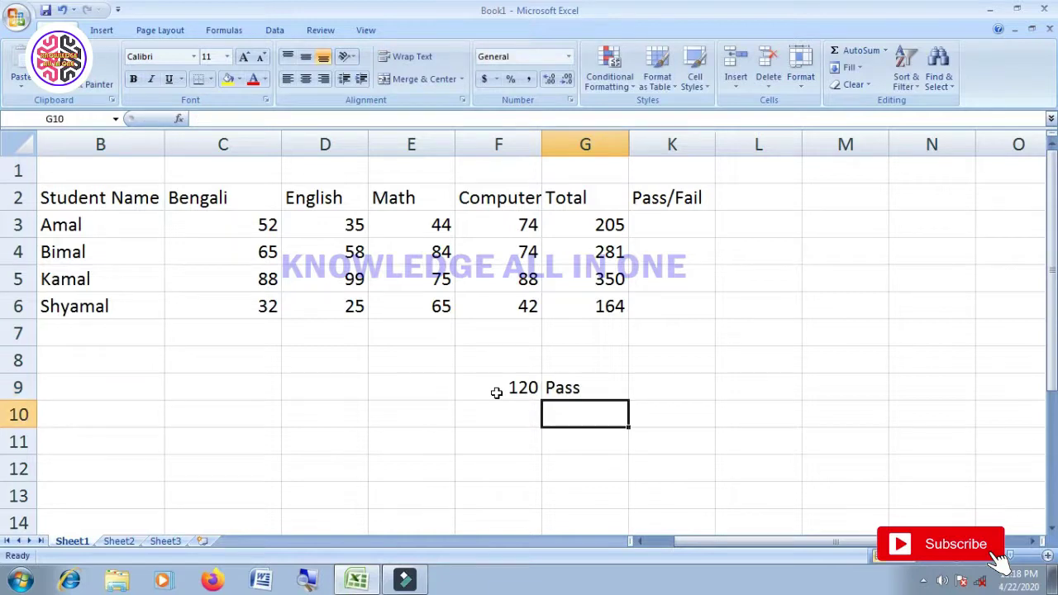
pyautogui.press('Left')
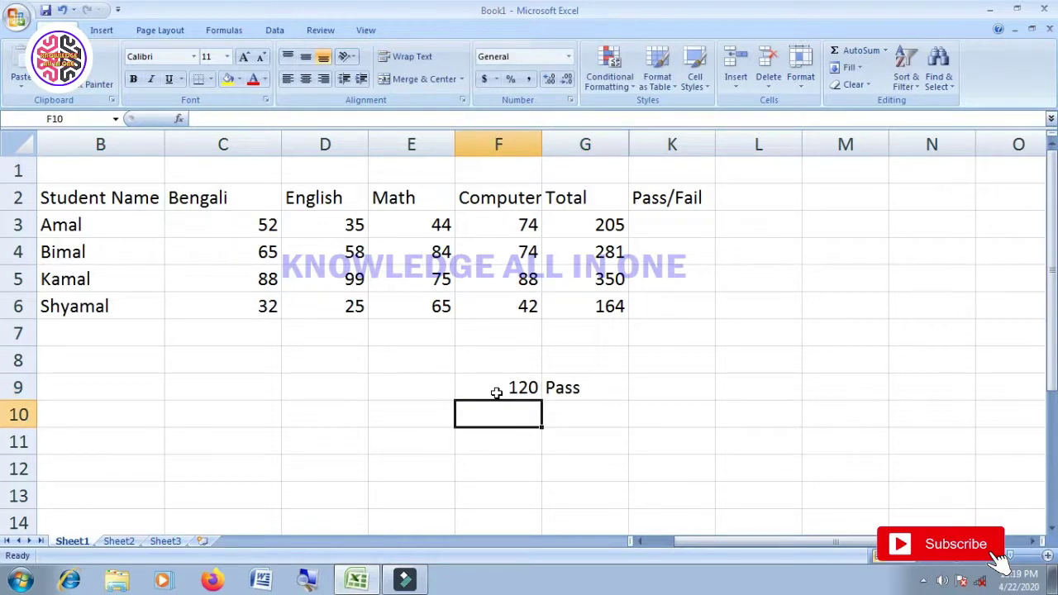
pyautogui.press('Right')
pyautogui.press('Left')
pyautogui.write('0-119')
pyautogui.press('Right')
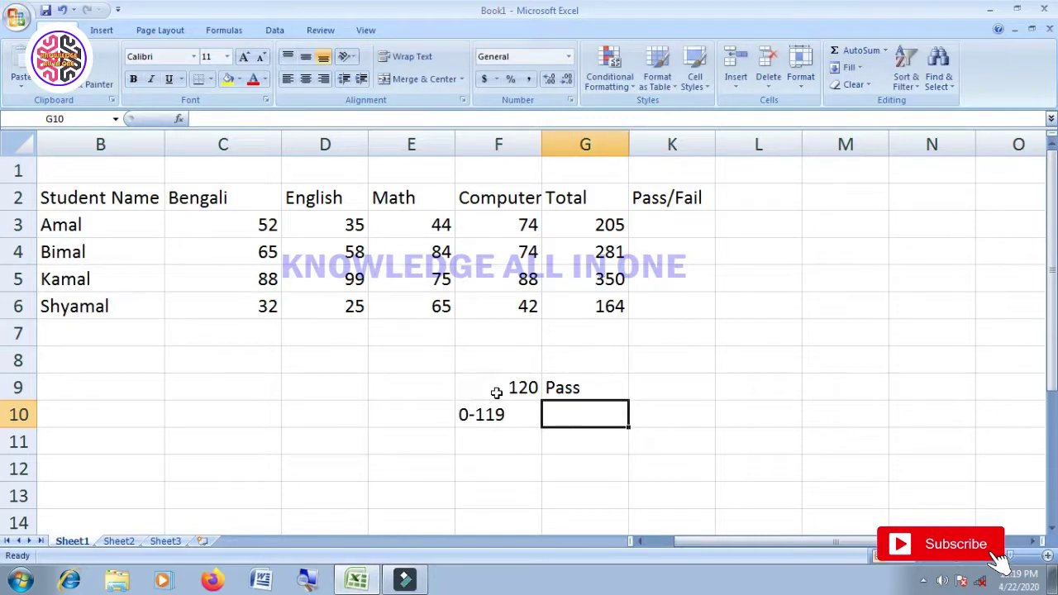
pyautogui.write('Fail')
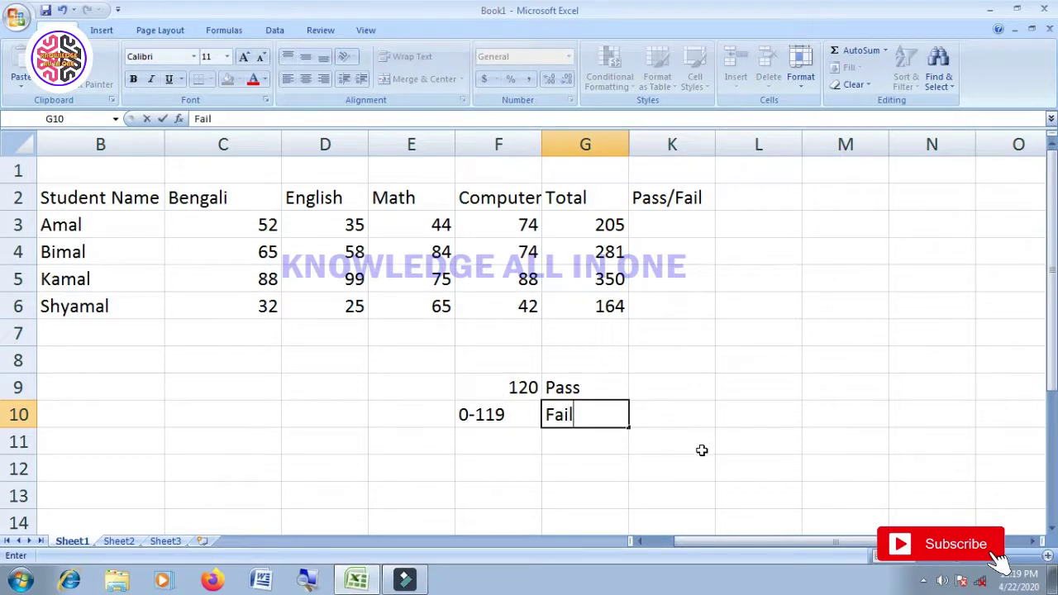
pyautogui.click(707, 461)
# Left-align the 120 value in cell F9
pyautogui.click(510, 390)
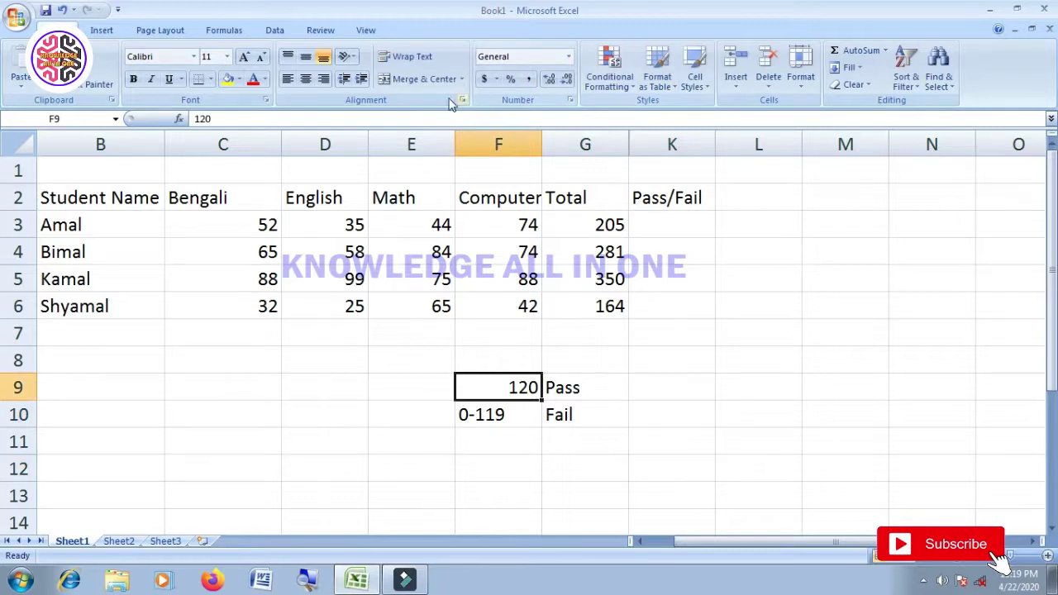
pyautogui.click(288, 79)
pyautogui.click(759, 447)
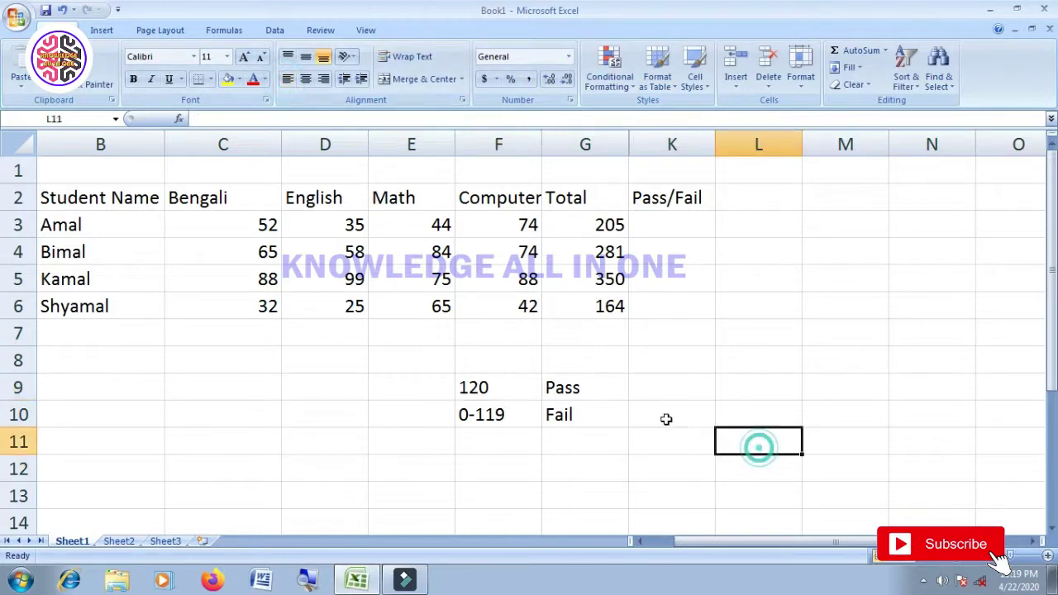
pyautogui.click(673, 227)
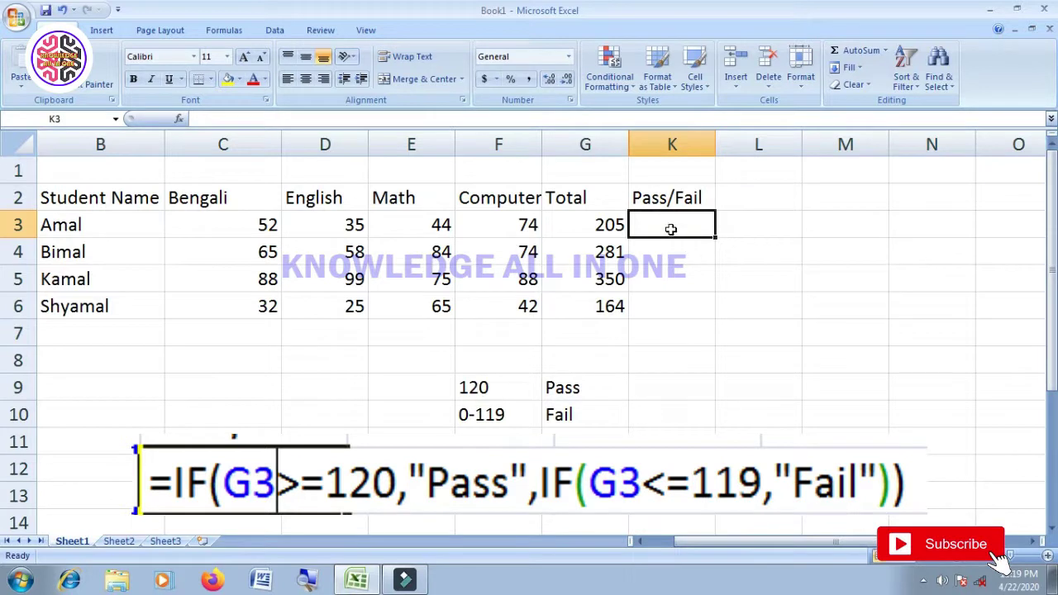
# Type =if(g3>=120,"Pass", into K3, removing the stray backslash, with the cursor after Pass
pyautogui.write('=i')
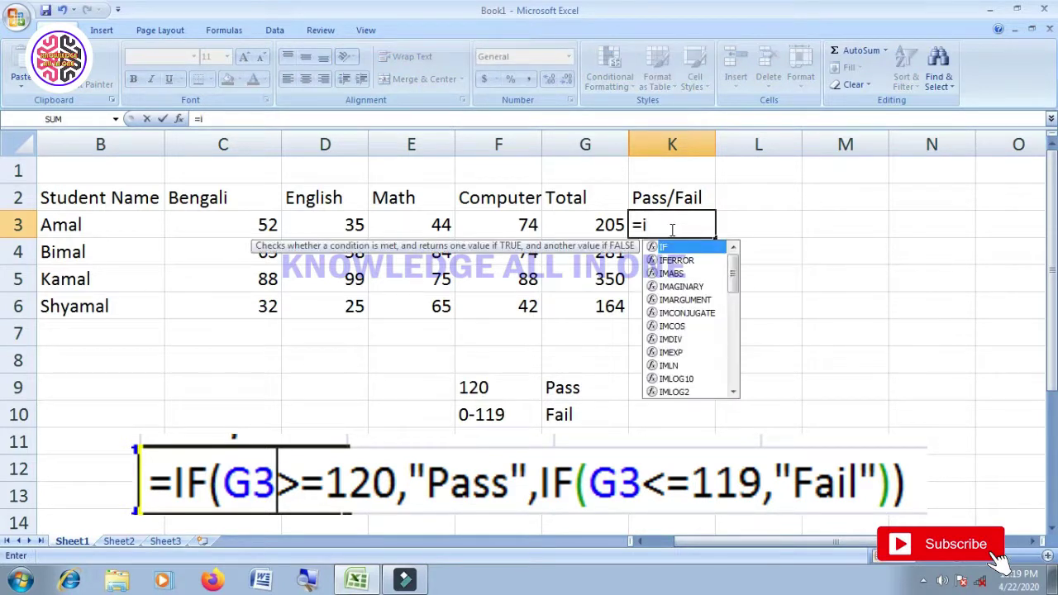
pyautogui.write('f')
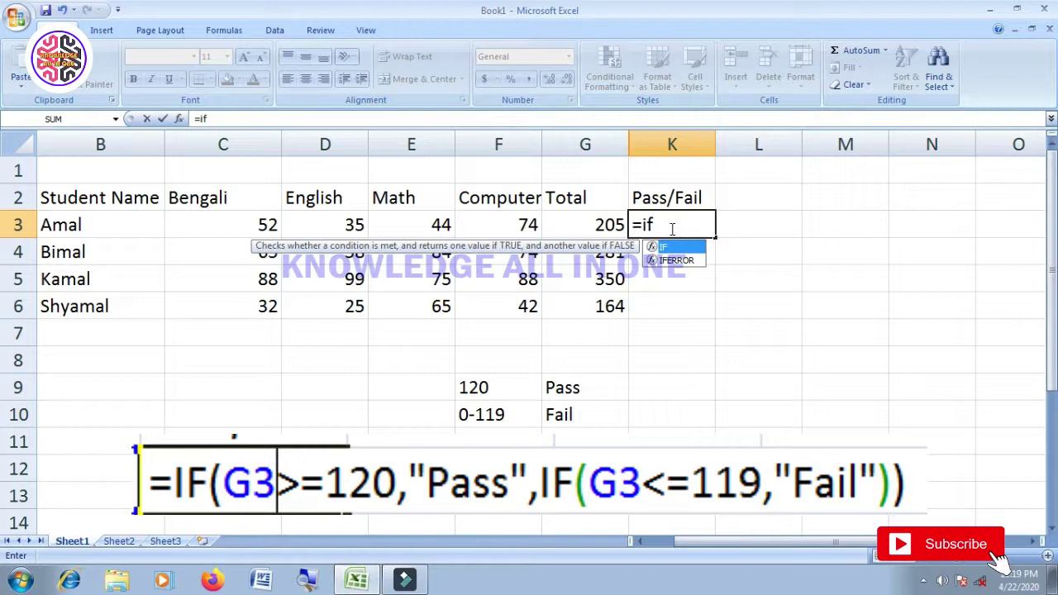
pyautogui.write('(')
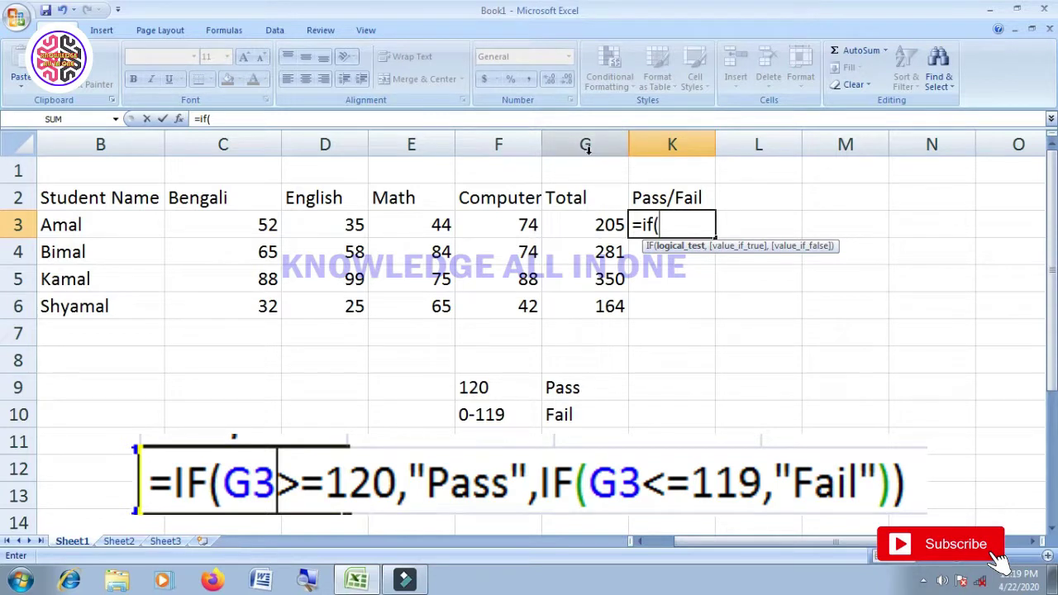
pyautogui.write('g3>')
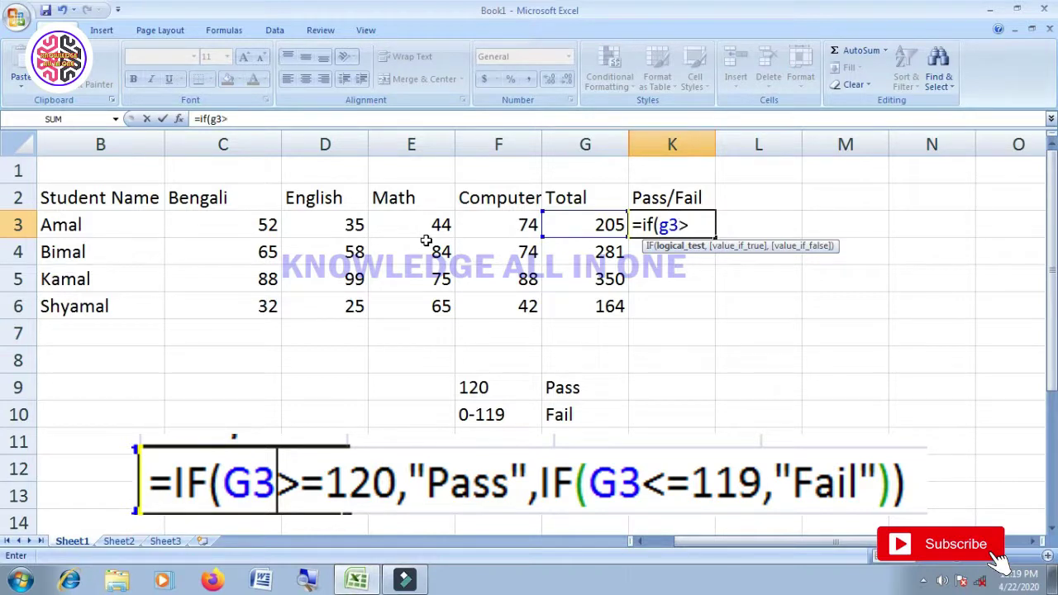
pyautogui.write('=')
pyautogui.write('120,"')
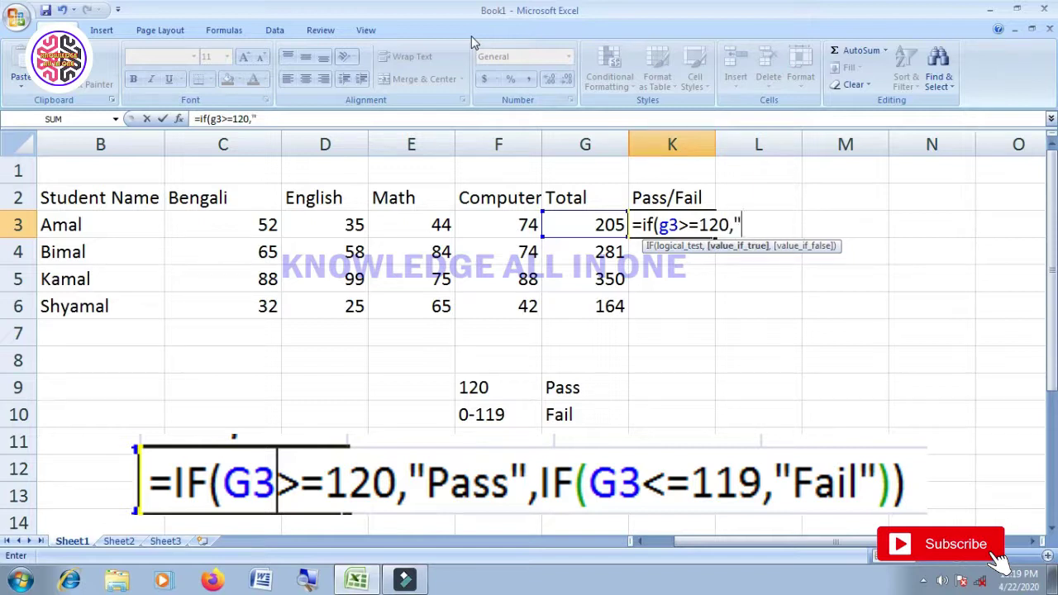
pyautogui.write('\\')
pyautogui.press('BackSpace')
pyautogui.write('Pass"')
pyautogui.write(',')
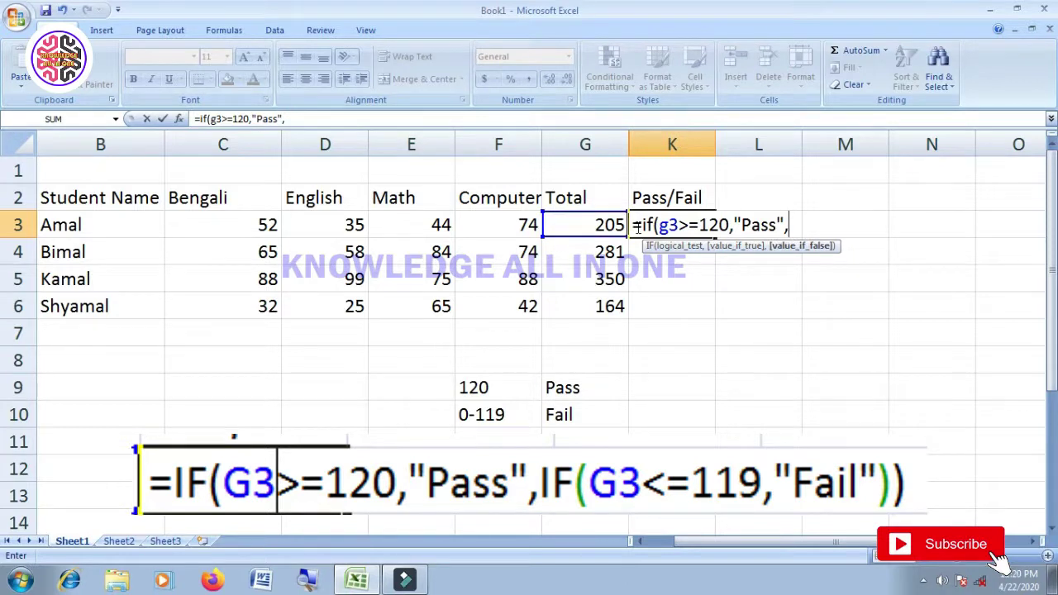
pyautogui.hotkey('shift', 'Left')
pyautogui.hotkey('shift', 'Left')
pyautogui.hotkey('shift', 'Left')
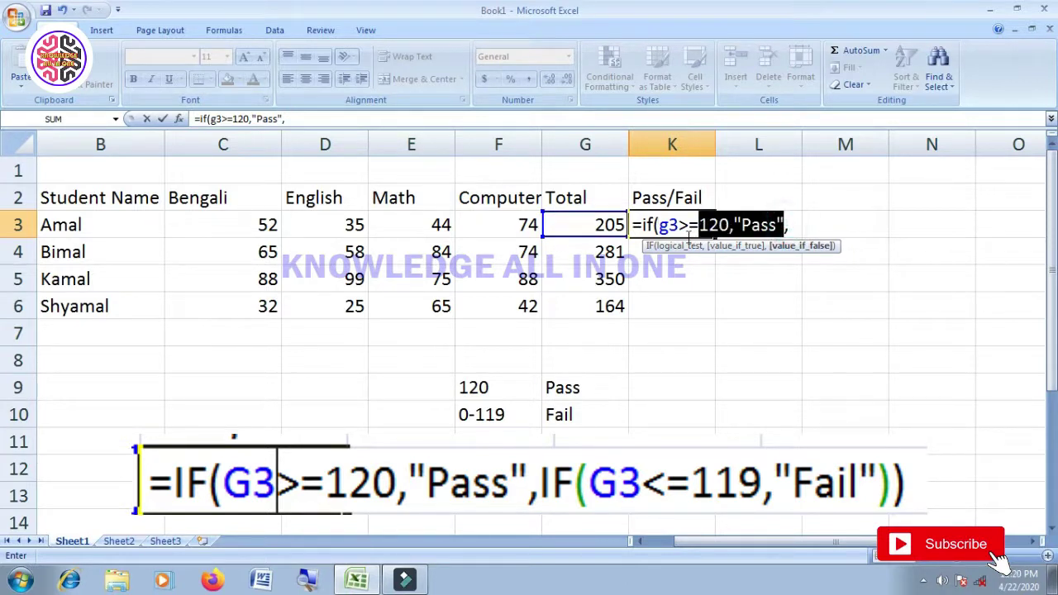
pyautogui.hotkey('shift', 'Left')
pyautogui.hotkey('shift', 'Left')
pyautogui.hotkey('shift', 'Left')
pyautogui.hotkey('shift', 'Left')
pyautogui.hotkey('shift', 'Left')
pyautogui.hotkey('shift', 'Left')
pyautogui.click(786, 224)
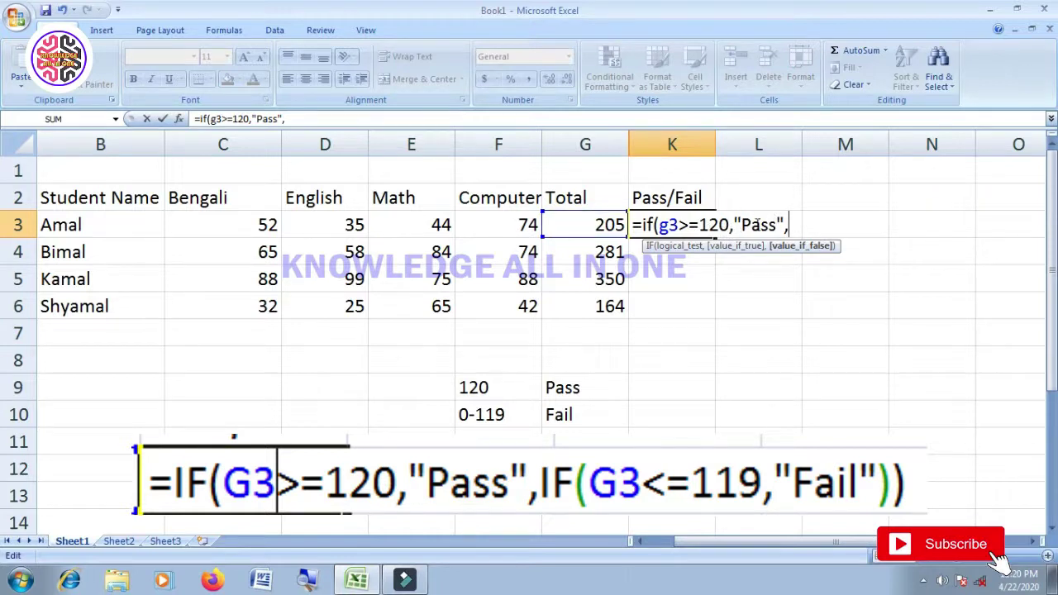
pyautogui.moveTo(776, 224); pyautogui.dragTo(742, 225)
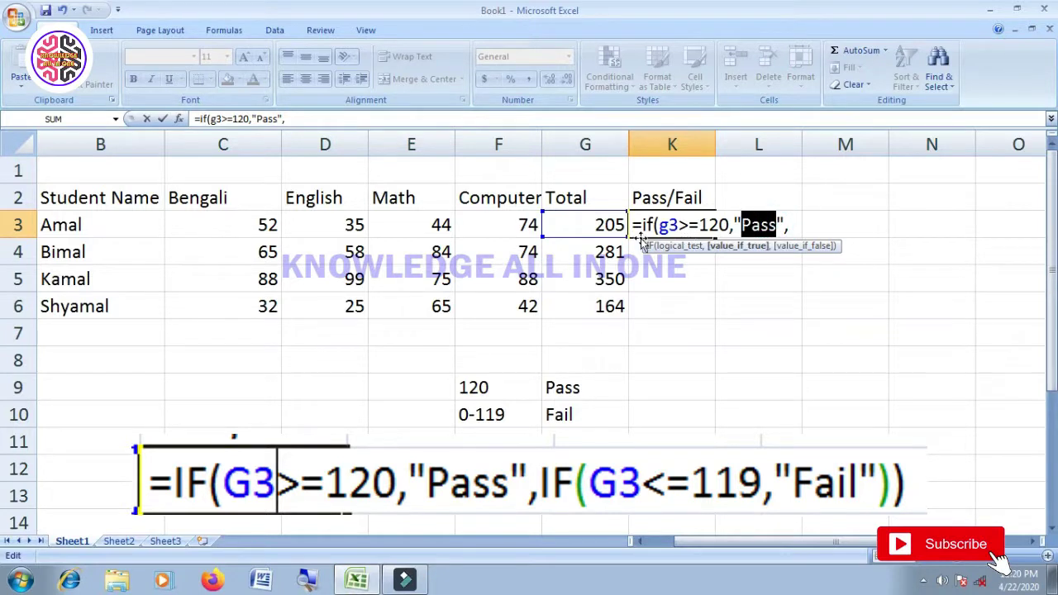
pyautogui.click(754, 225)
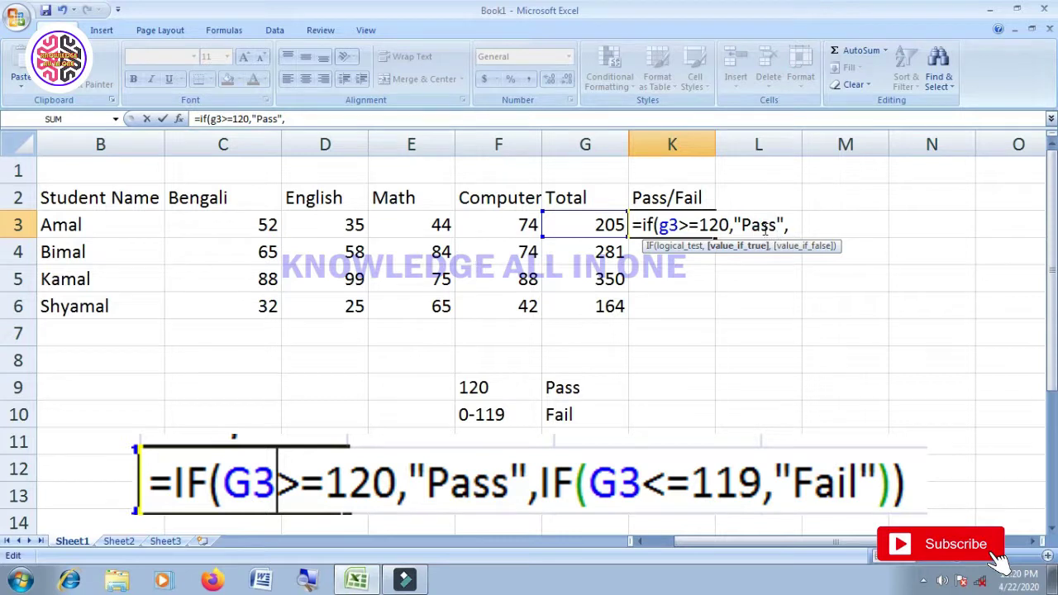
pyautogui.click(777, 225)
pyautogui.press('Right')
pyautogui.press('Right')
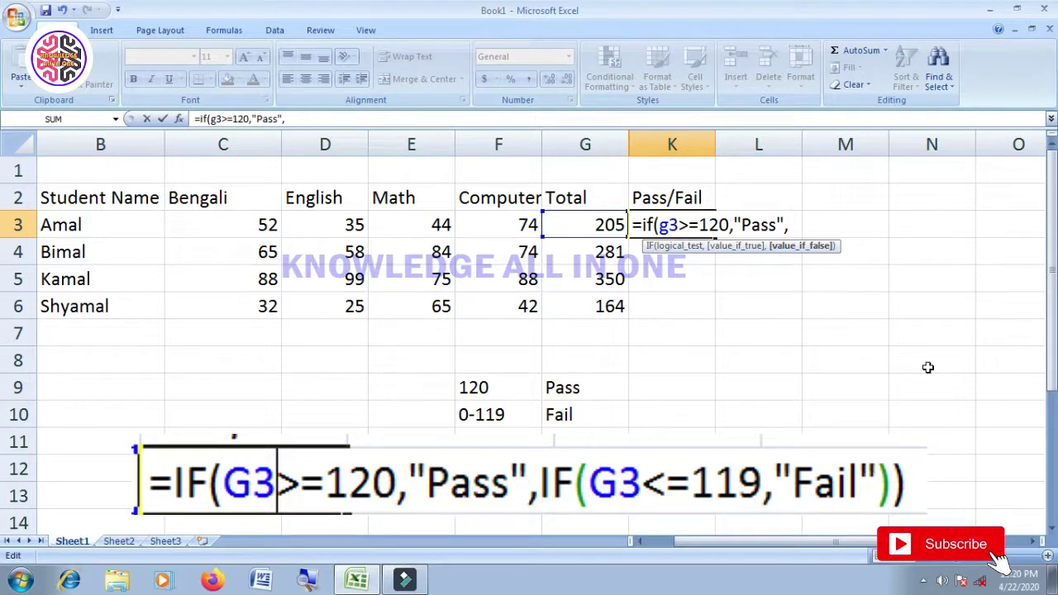
# Add the nested condition if(g3<=119 after "Pass", correcting the comparison and threshold
pyautogui.write('if')
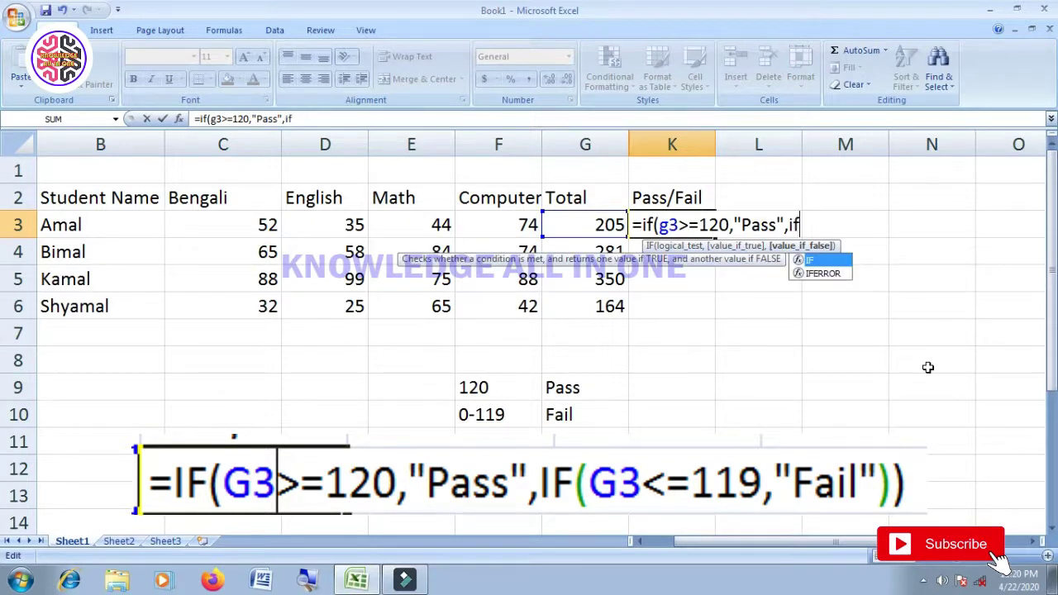
pyautogui.write('(')
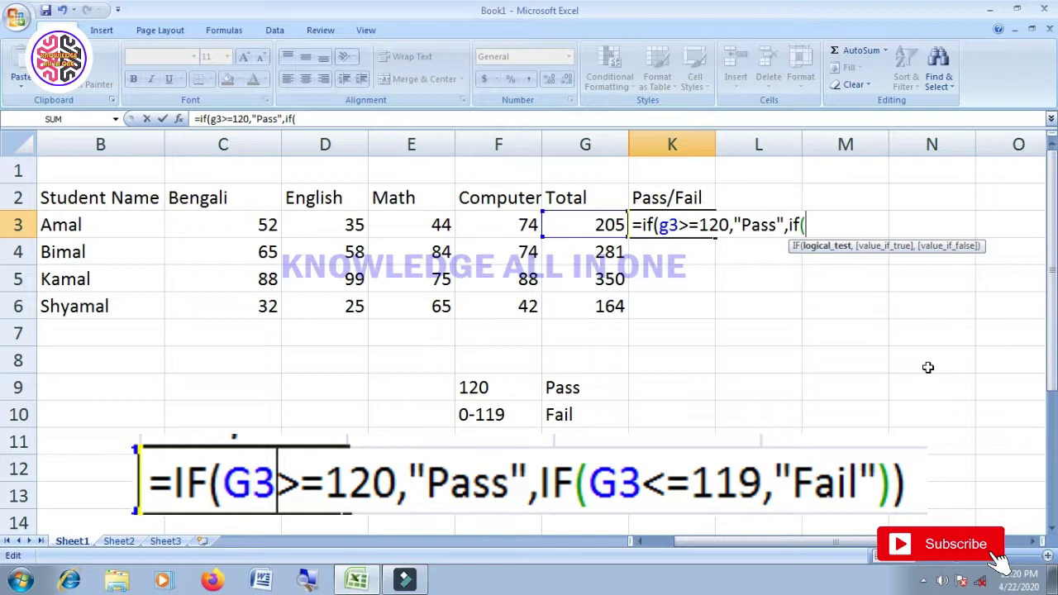
pyautogui.write('g3')
pyautogui.write('<')
pyautogui.write('120')
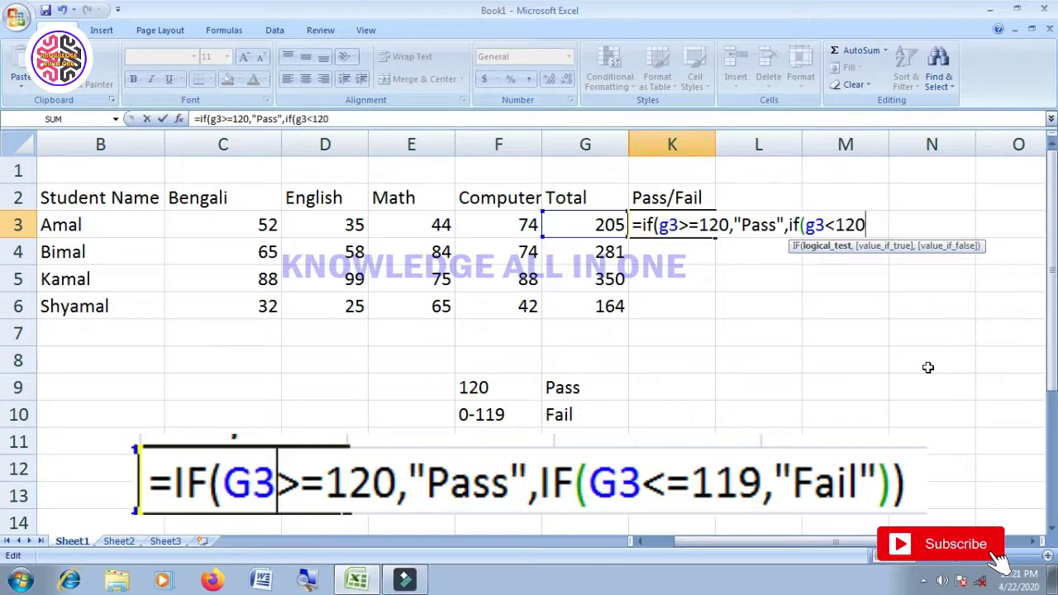
pyautogui.press('BackSpace')
pyautogui.press('BackSpace')
pyautogui.press('BackSpace')
pyautogui.write('=')
pyautogui.write('120')
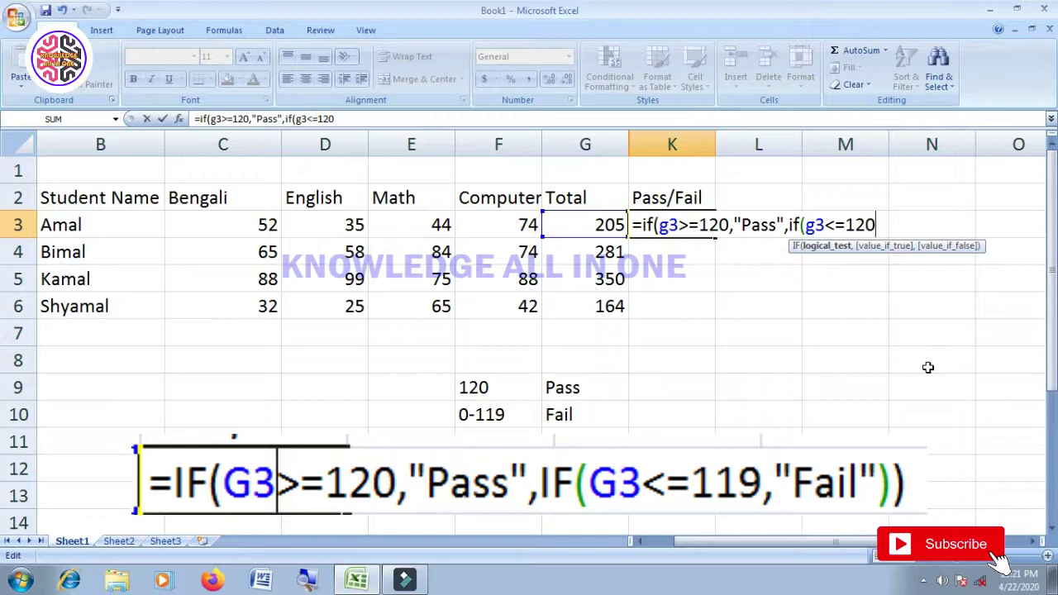
pyautogui.click(693, 225)
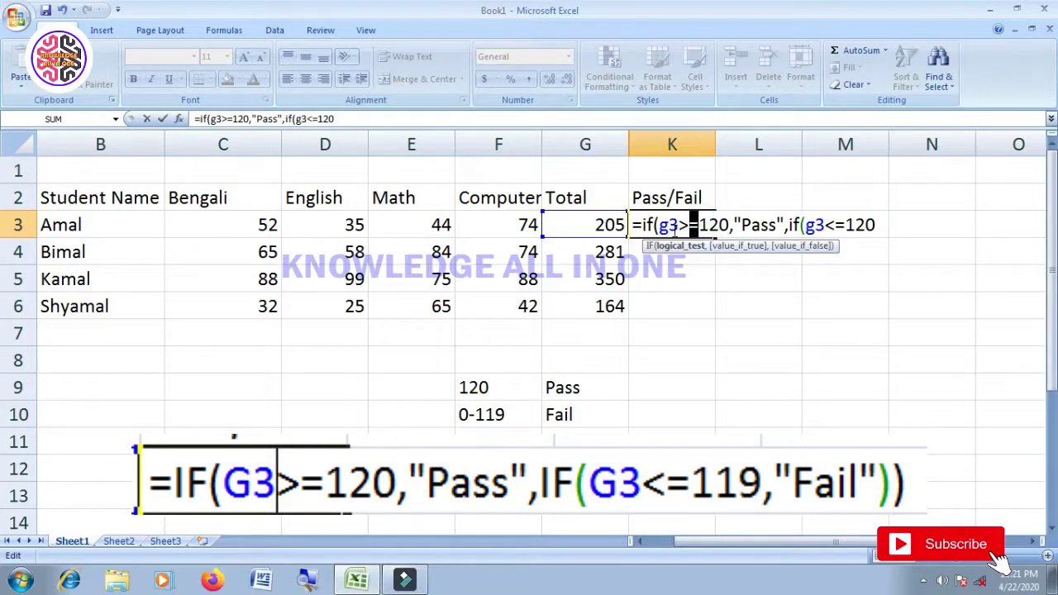
pyautogui.click(724, 230)
pyautogui.click(849, 227)
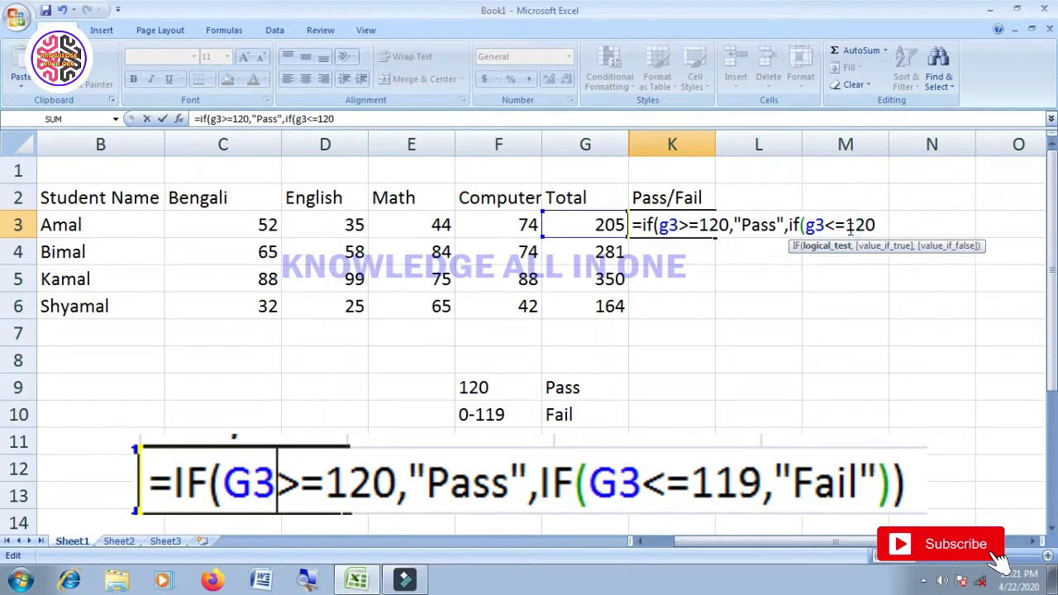
pyautogui.press('BackSpace')
pyautogui.write('=')
pyautogui.press('Right')
pyautogui.press('Right')
pyautogui.press('BackSpace')
pyautogui.press('BackSpace')
pyautogui.write('11')
pyautogui.press('BackSpace')
pyautogui.write('9')
# Complete the nested IF with "Fail" and closing brackets, and confirm it in K3
pyautogui.write(',')
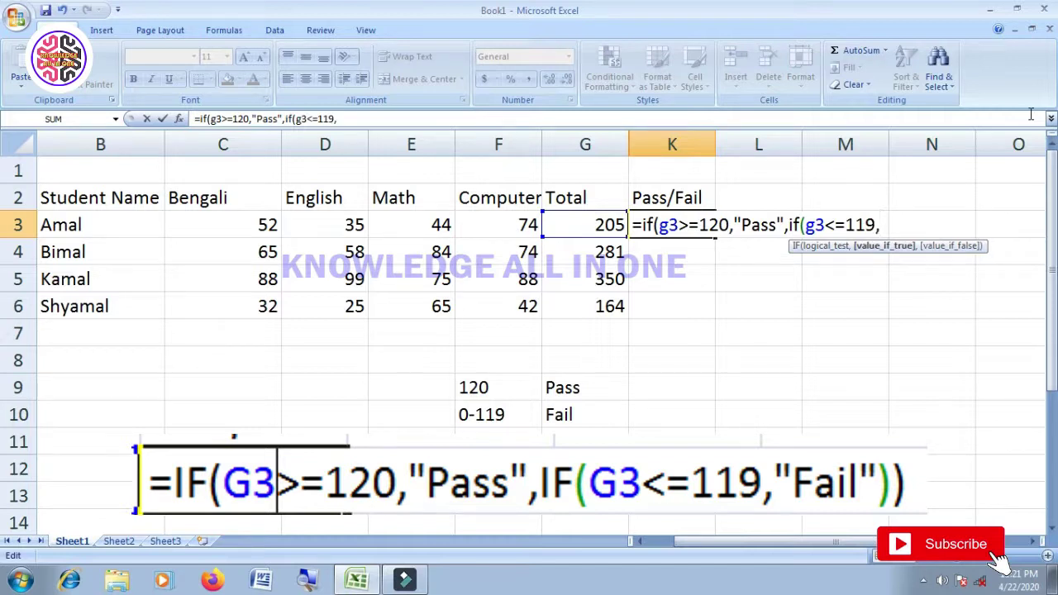
pyautogui.write("'")
pyautogui.write("'")
pyautogui.press('BackSpace')
pyautogui.write('"')
pyautogui.write('Fail')
pyautogui.write('"')
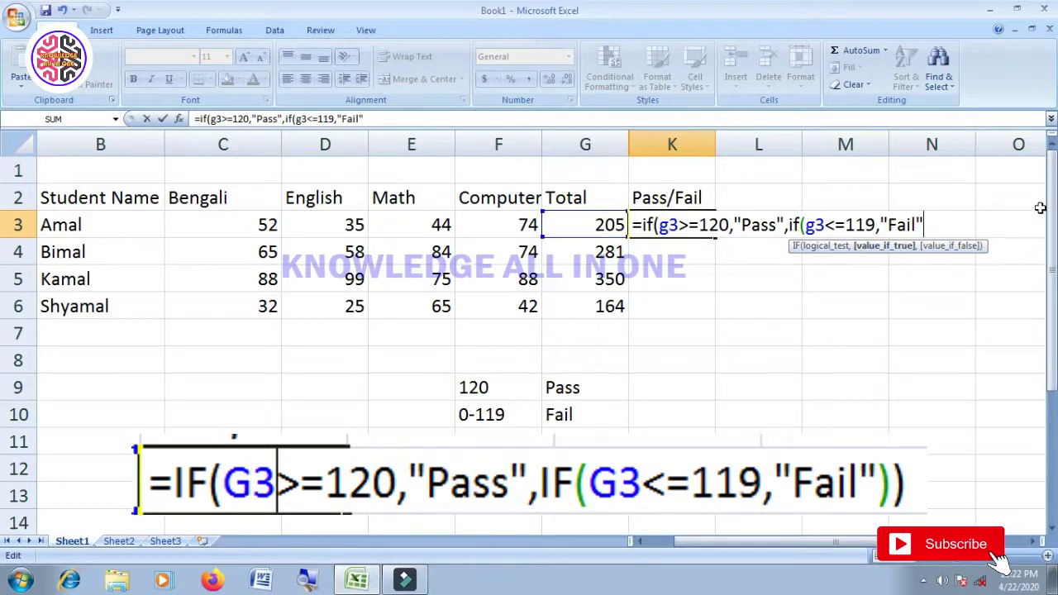
pyautogui.write('))')
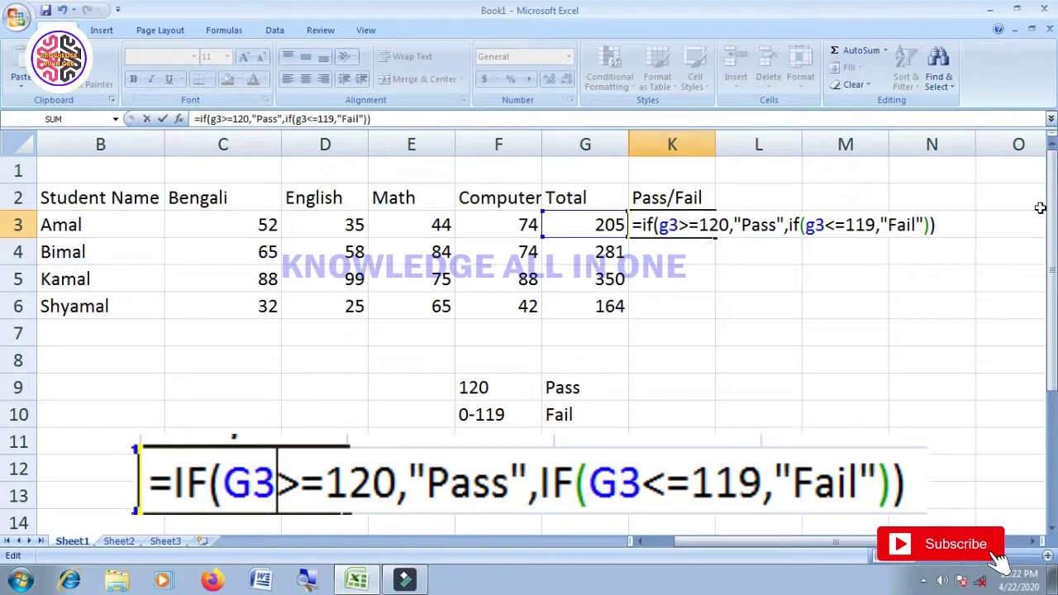
pyautogui.press('Return')
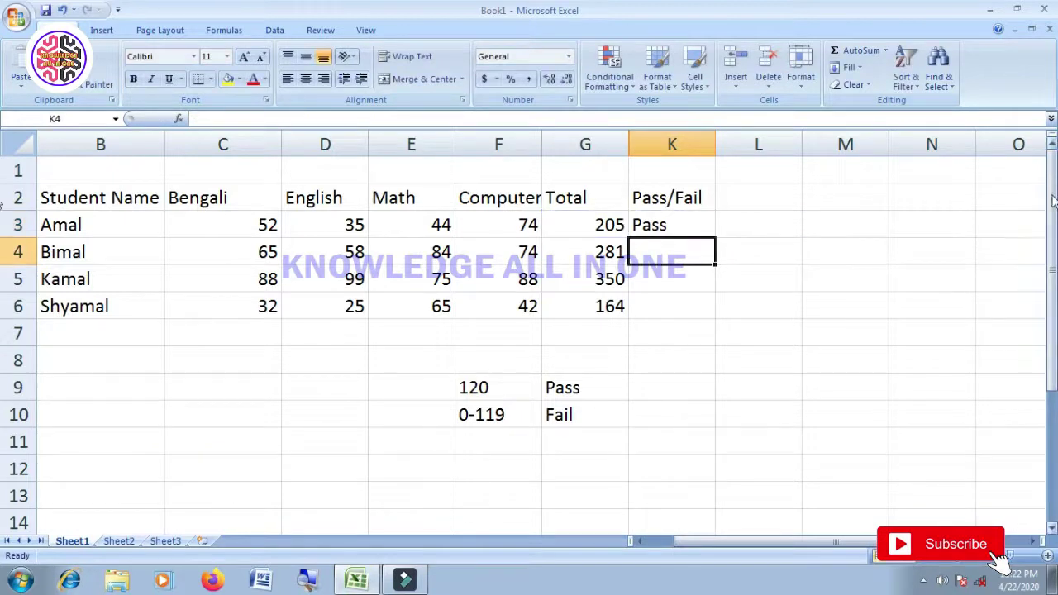
# Fill K3's formula down to K6 and enter 12 for the last student's Bengali, English and Math marks
pyautogui.click(678, 225)
pyautogui.moveTo(712, 237); pyautogui.dragTo(707, 326)
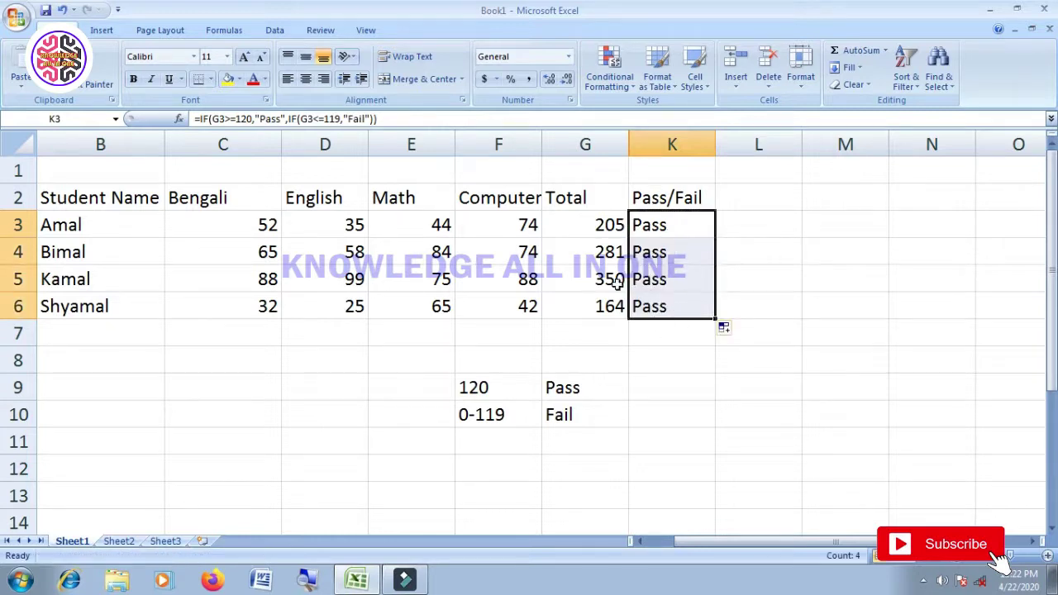
pyautogui.click(248, 304)
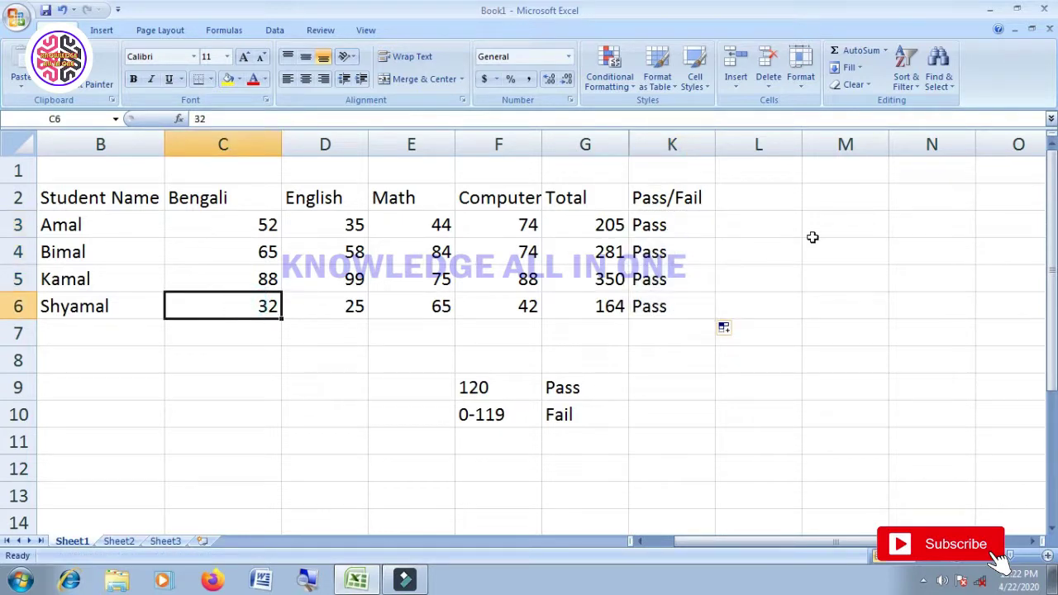
pyautogui.write('12')
pyautogui.press('Tab')
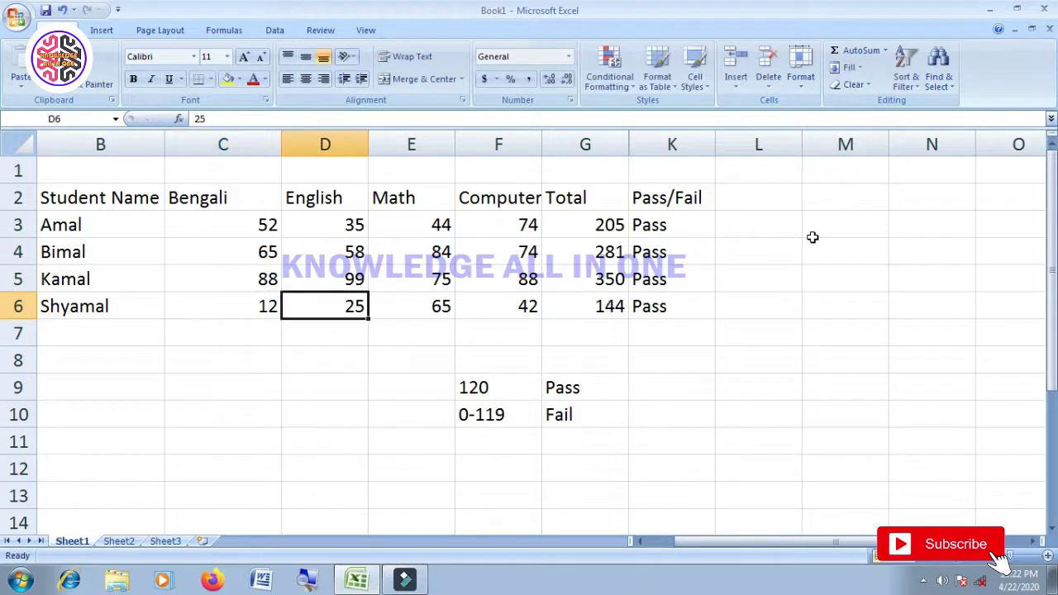
pyautogui.write('12')
pyautogui.press('Tab')
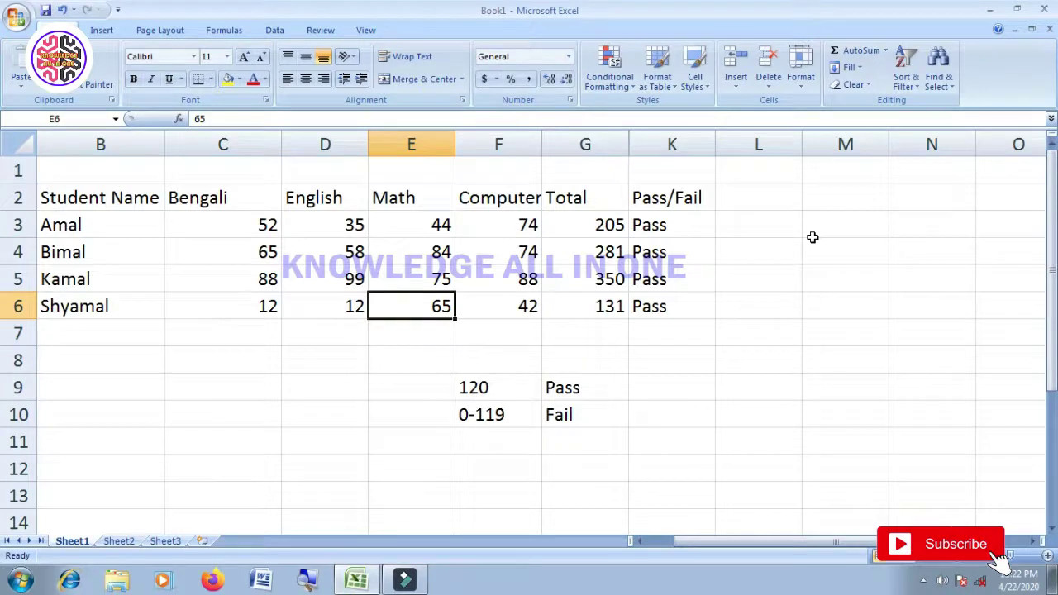
pyautogui.write('12')
pyautogui.press('Return')
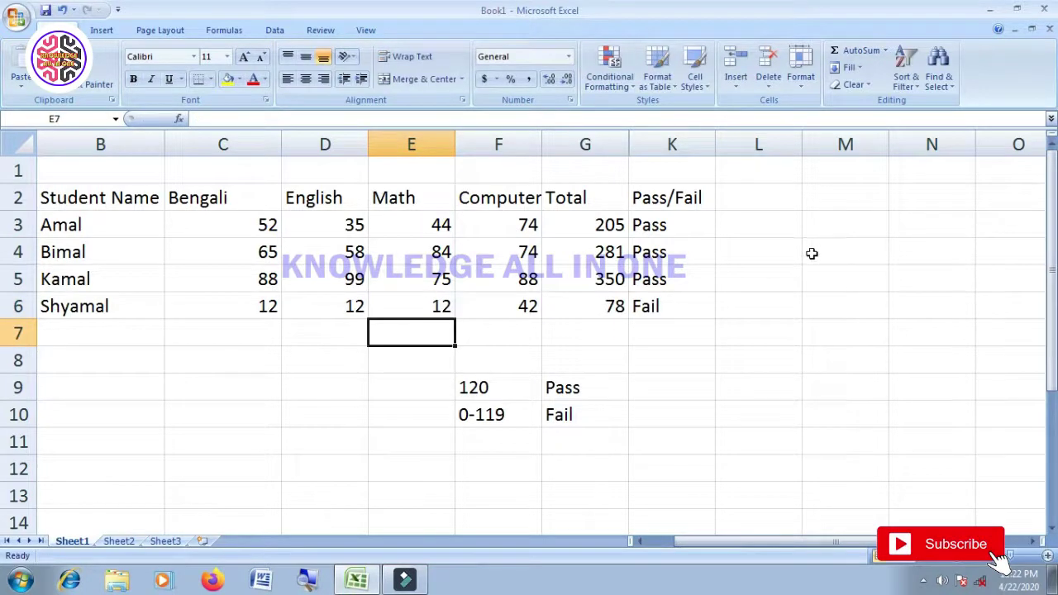
# Try Math marks 25, 55, then 53 for the last student, dropping the total to 119
pyautogui.click(381, 299)
pyautogui.write('25')
pyautogui.press('Return')
pyautogui.click(439, 302)
pyautogui.write('55')
pyautogui.press('Return')
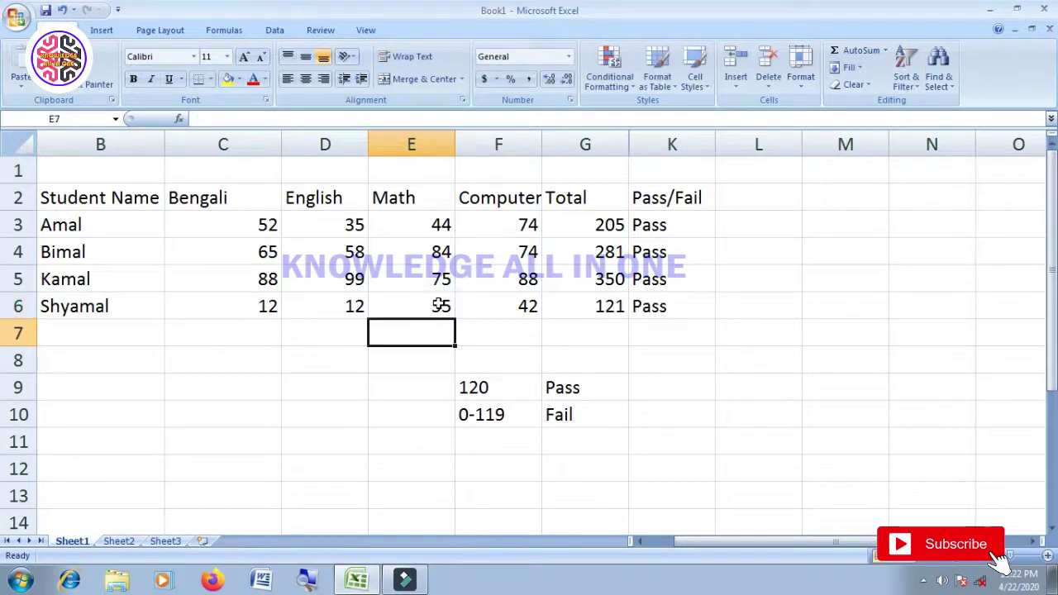
pyautogui.click(439, 305)
pyautogui.write('53')
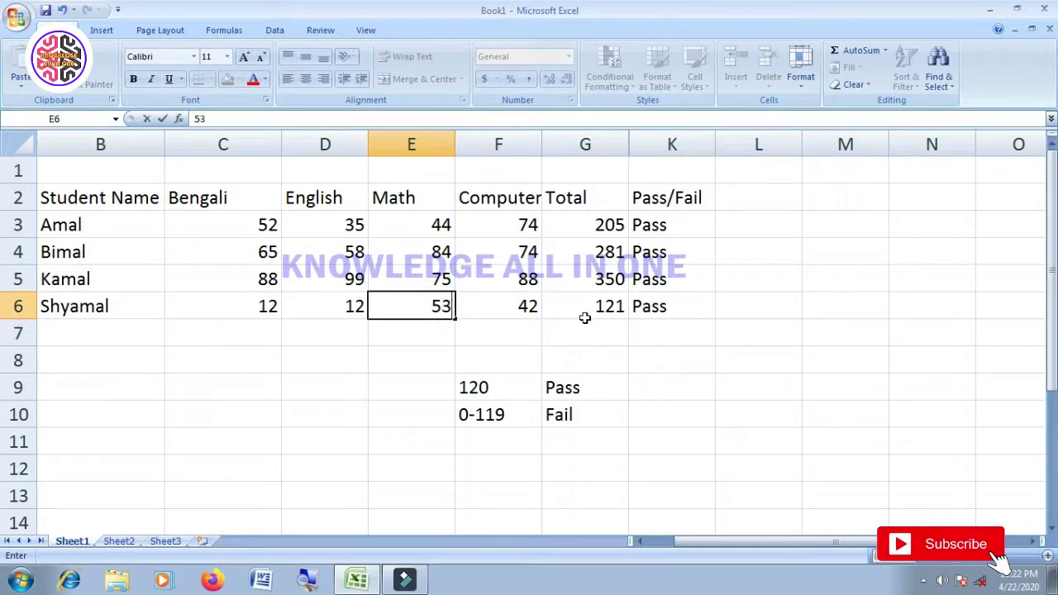
pyautogui.press('Return')
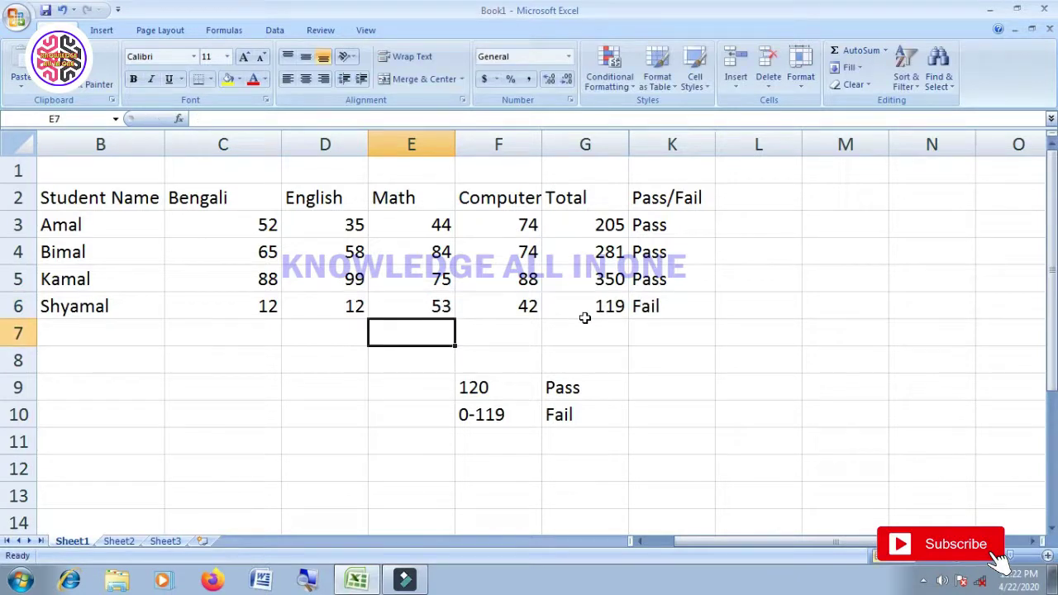
# Set the Math mark to 54 so the total reaches 120, and check K6 shows Pass
pyautogui.click(585, 316)
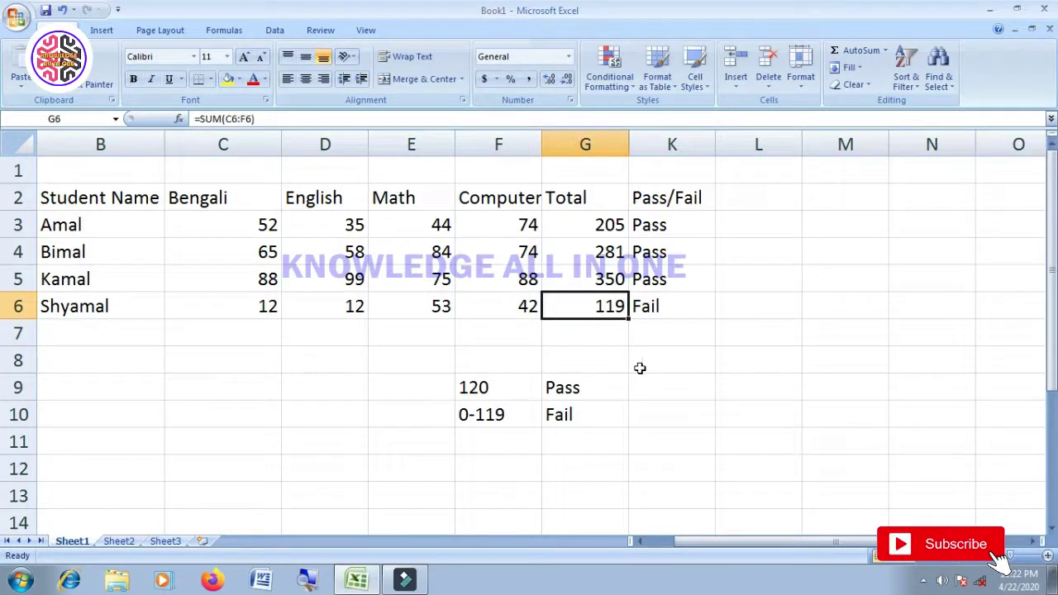
pyautogui.click(432, 310)
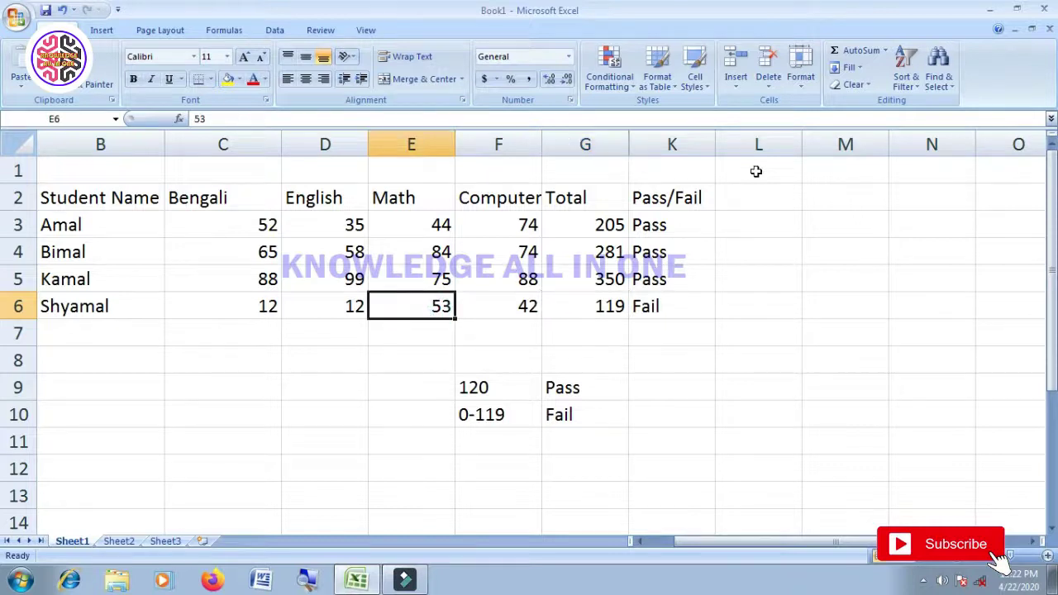
pyautogui.write('54')
pyautogui.press('Return')
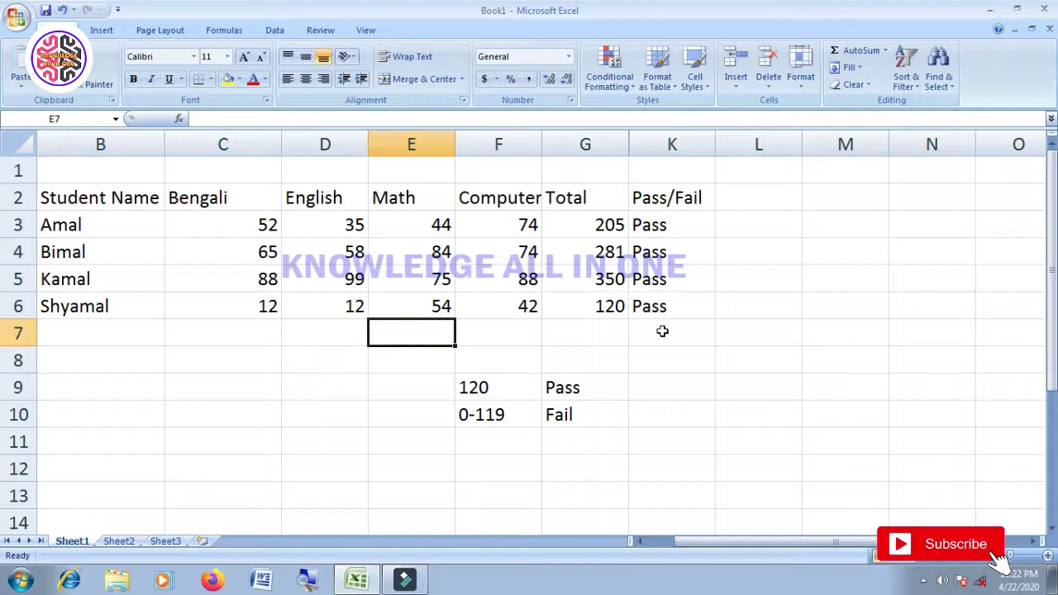
pyautogui.click(683, 312)
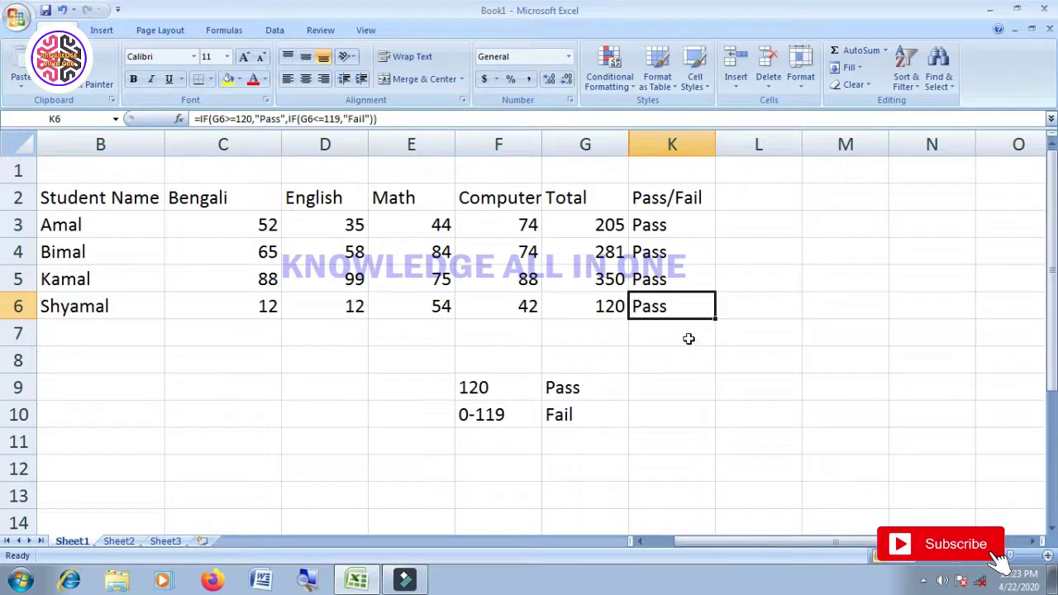
pyautogui.click(738, 305)
pyautogui.click(753, 203)
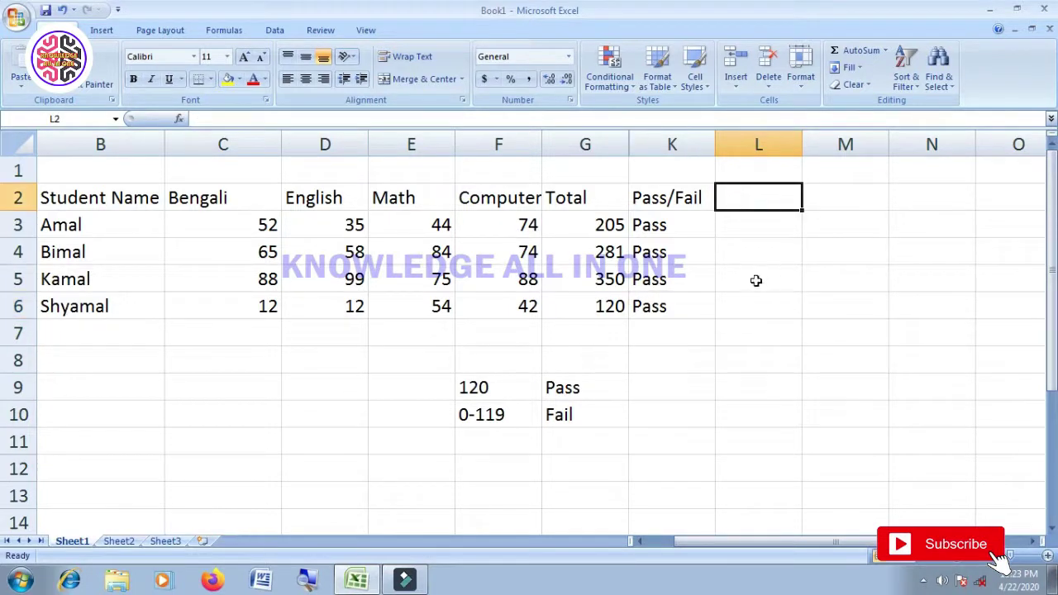